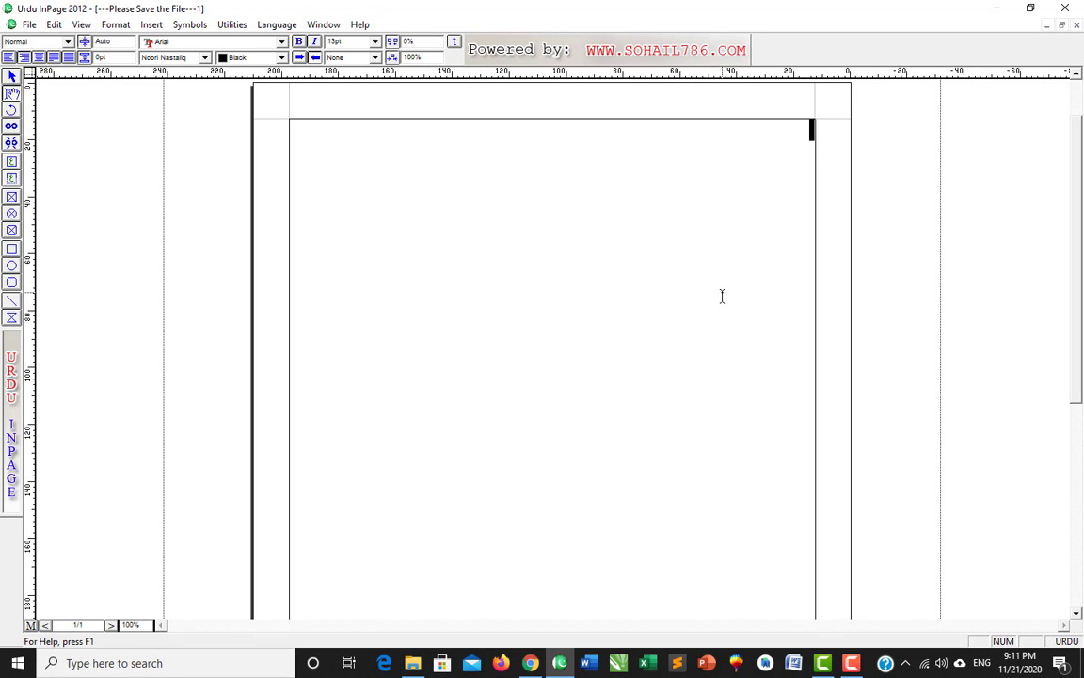
- Type the Urdu name at 44pt and centre the line on the page
key(F12)
key(F12)
key(F12)
key(F12)
key(F12)
key(F12)
key(F12)
key(F12)
key(F12)
key(F12)
key(F12)
key(F12)
key(F12)
key(F12)
key(F12)
key(F12)
key(F12)
key(F12)
key(F12)
key(F12)
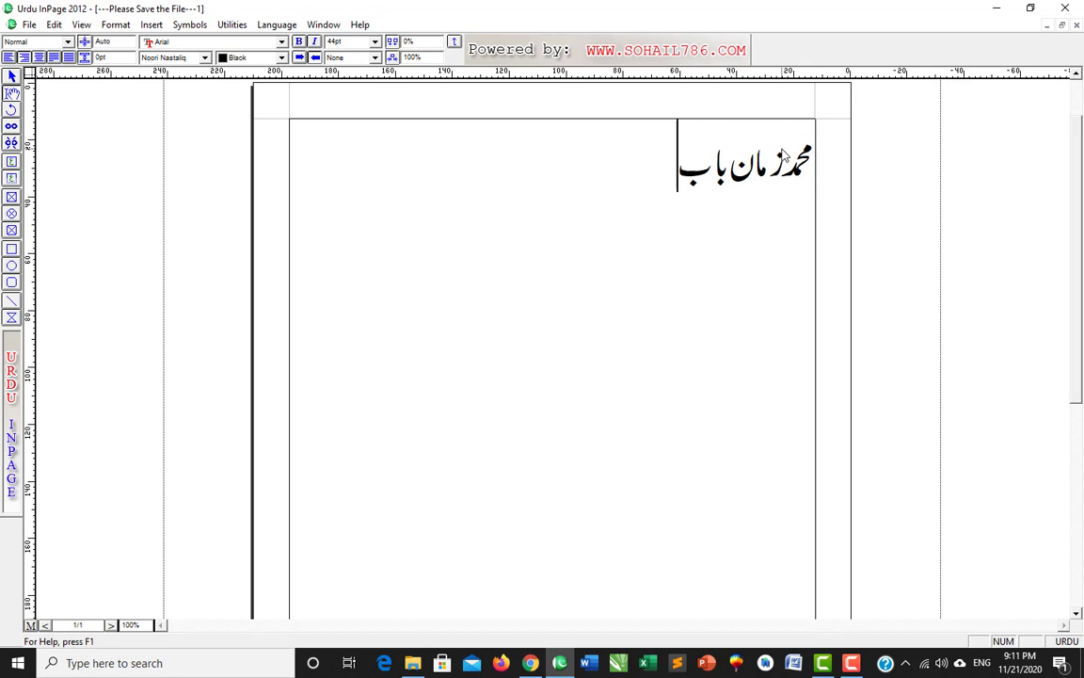
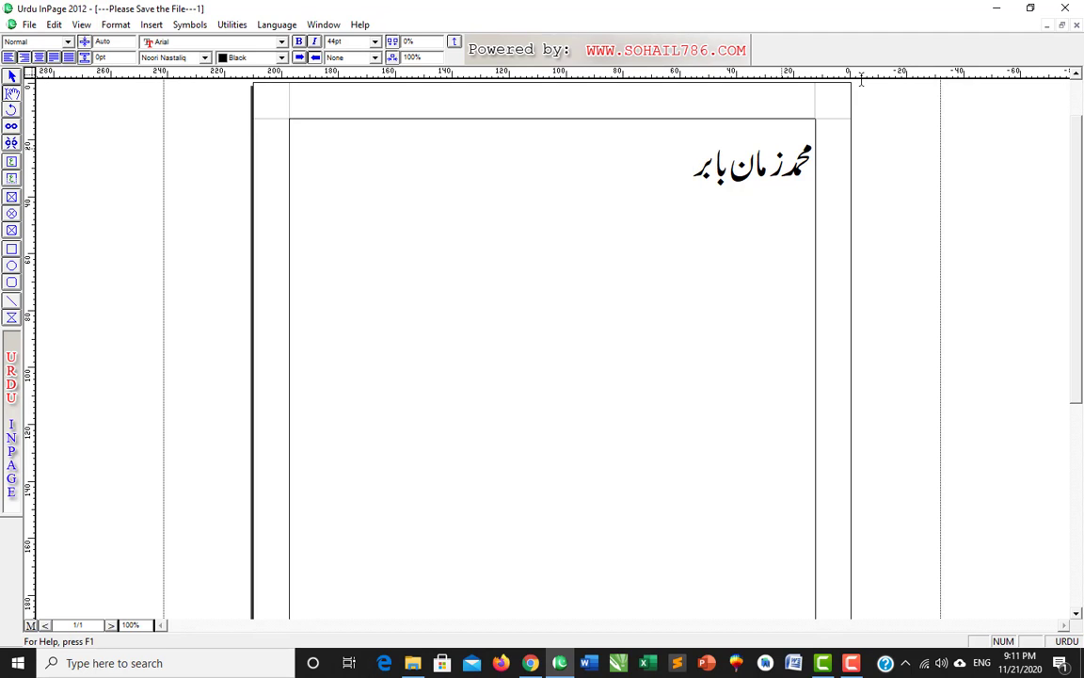
drag(670, 174, 844, 170)
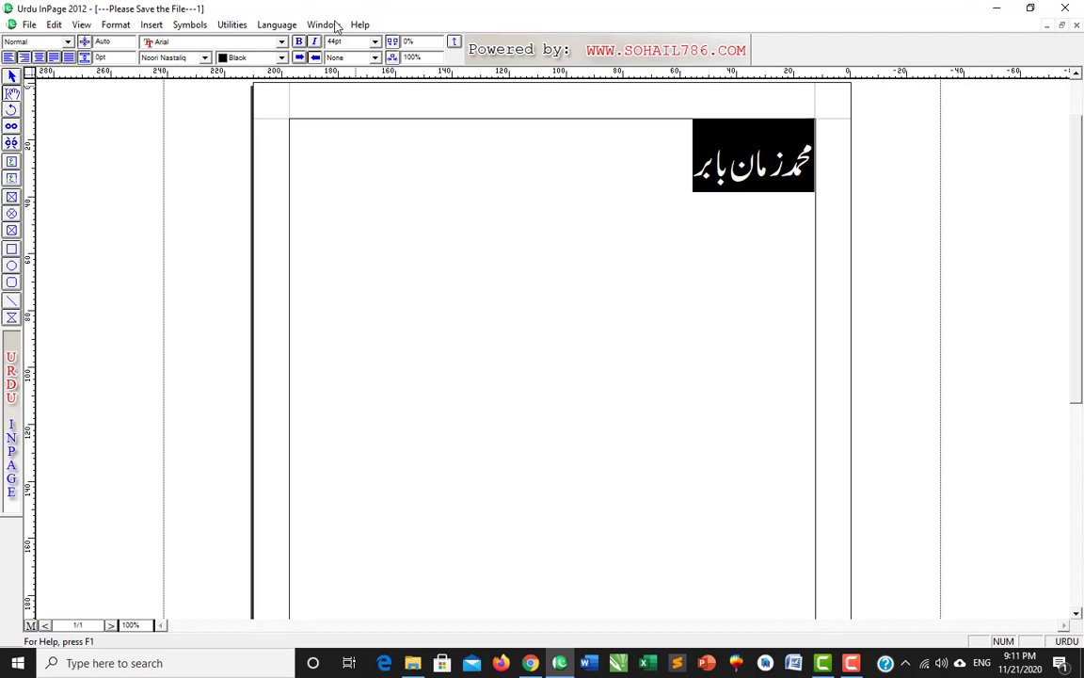
click(38, 57)
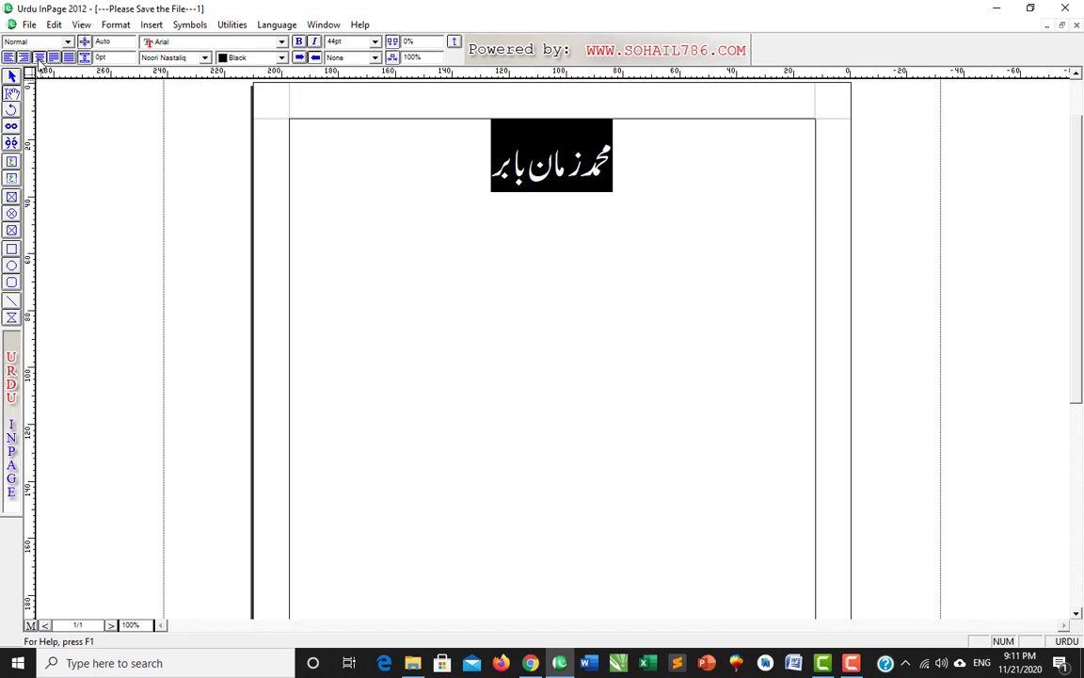
- Deselect and reselect the name line, leaving the caret at its left end
click(448, 202)
drag(404, 181, 654, 184)
click(655, 265)
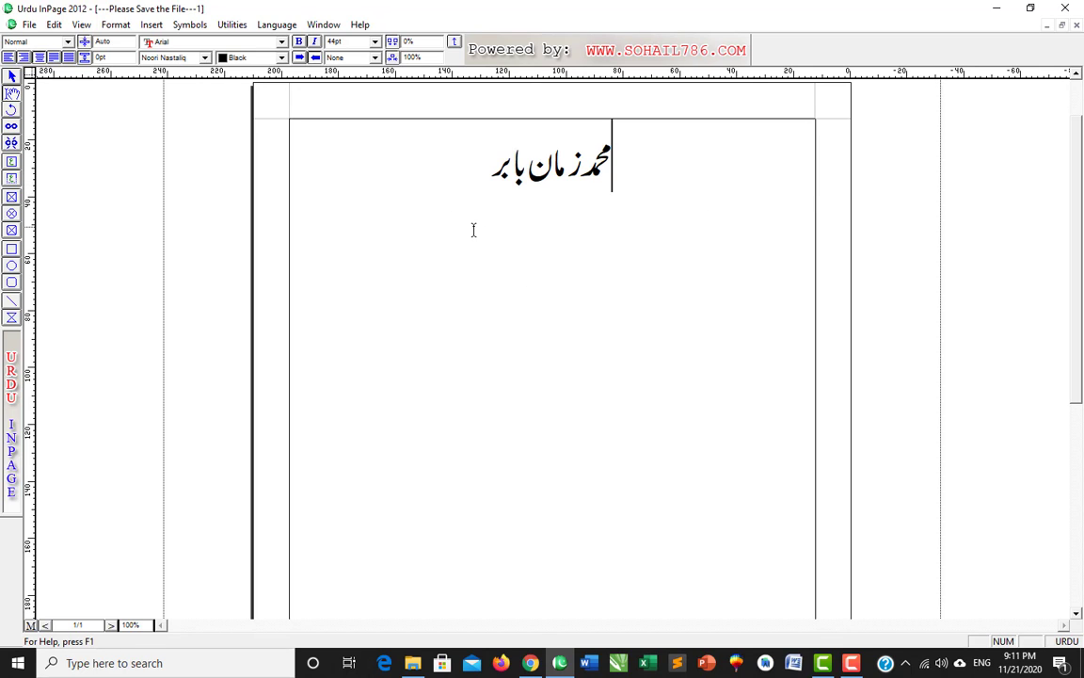
click(436, 215)
- Set Application Type to Right To Left in Application Preferences and confirm
click(53, 24)
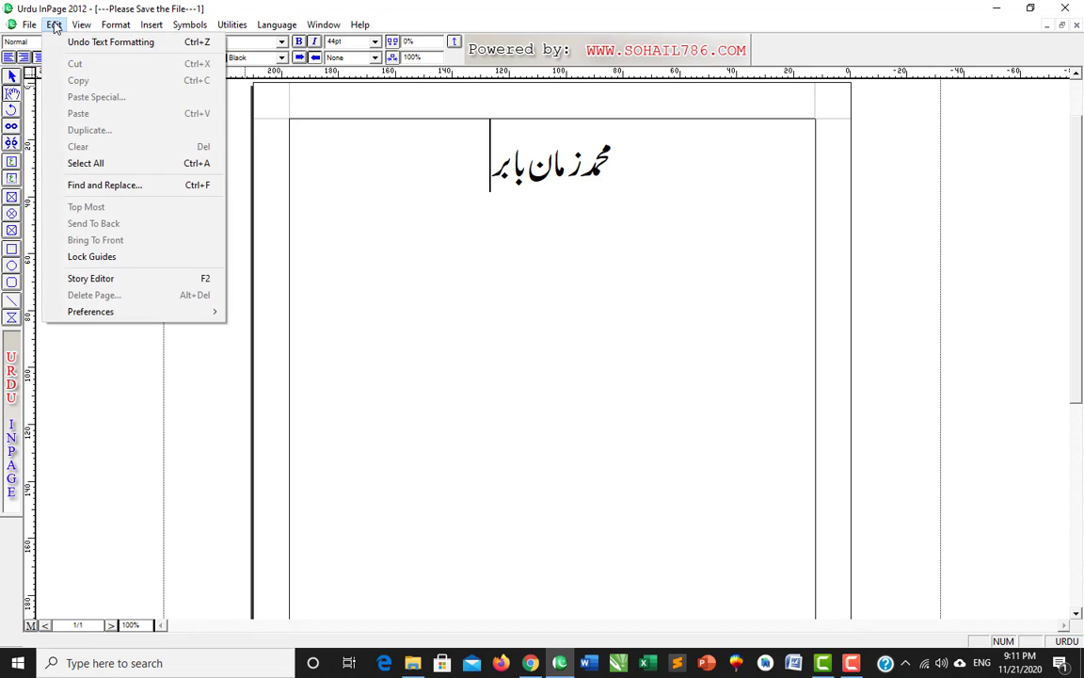
mouse_move(135, 314)
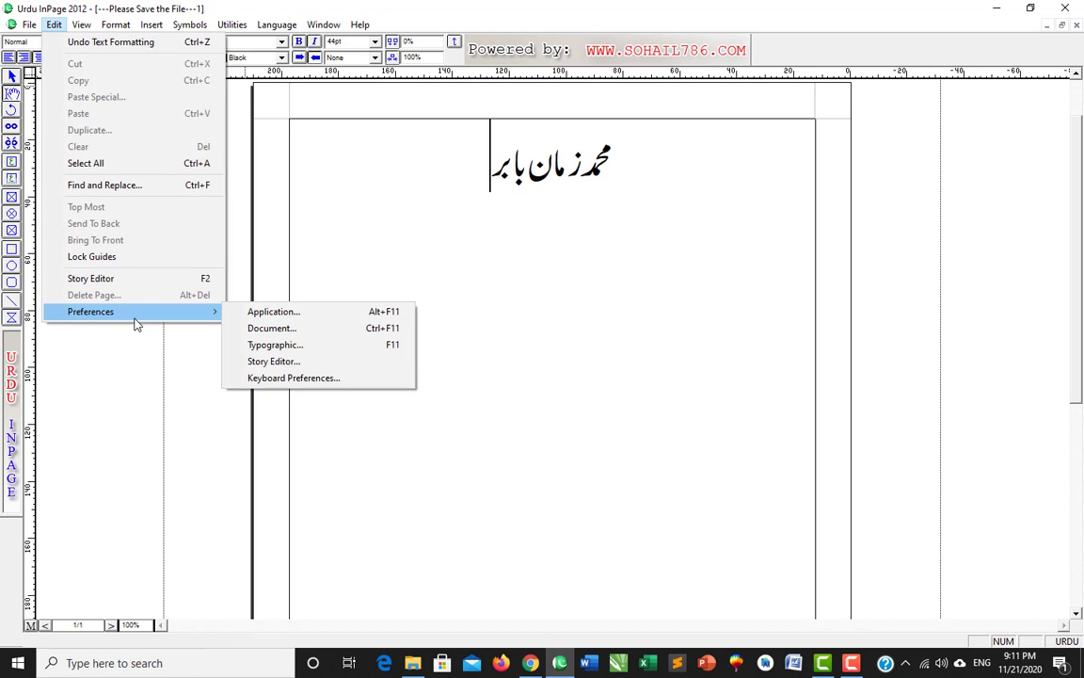
click(256, 314)
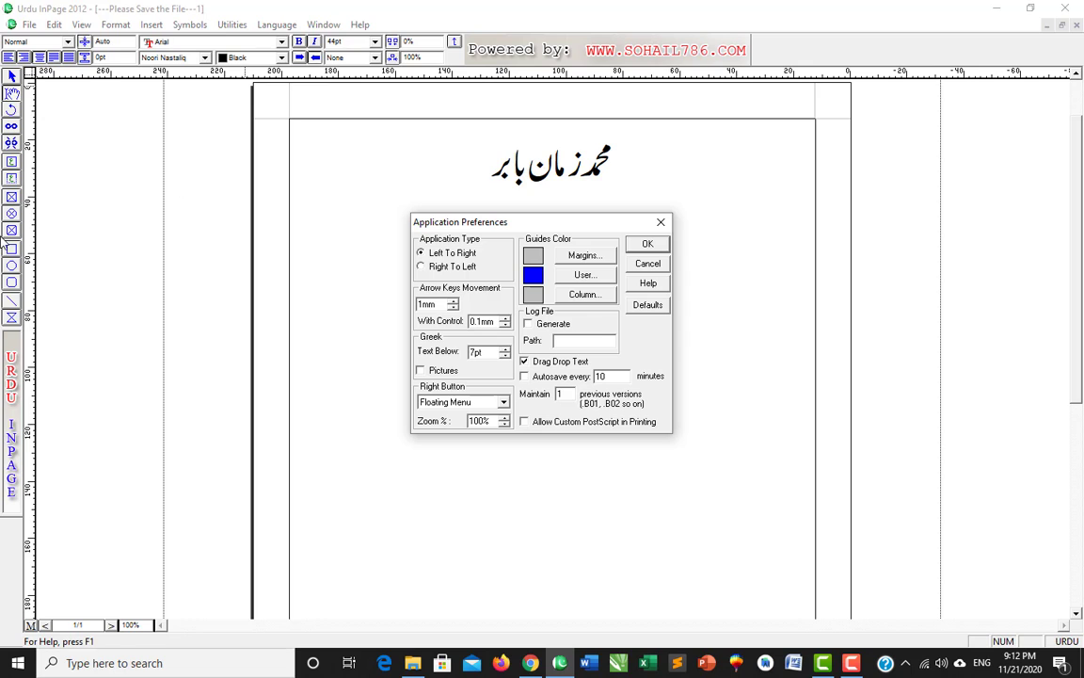
click(421, 266)
click(648, 243)
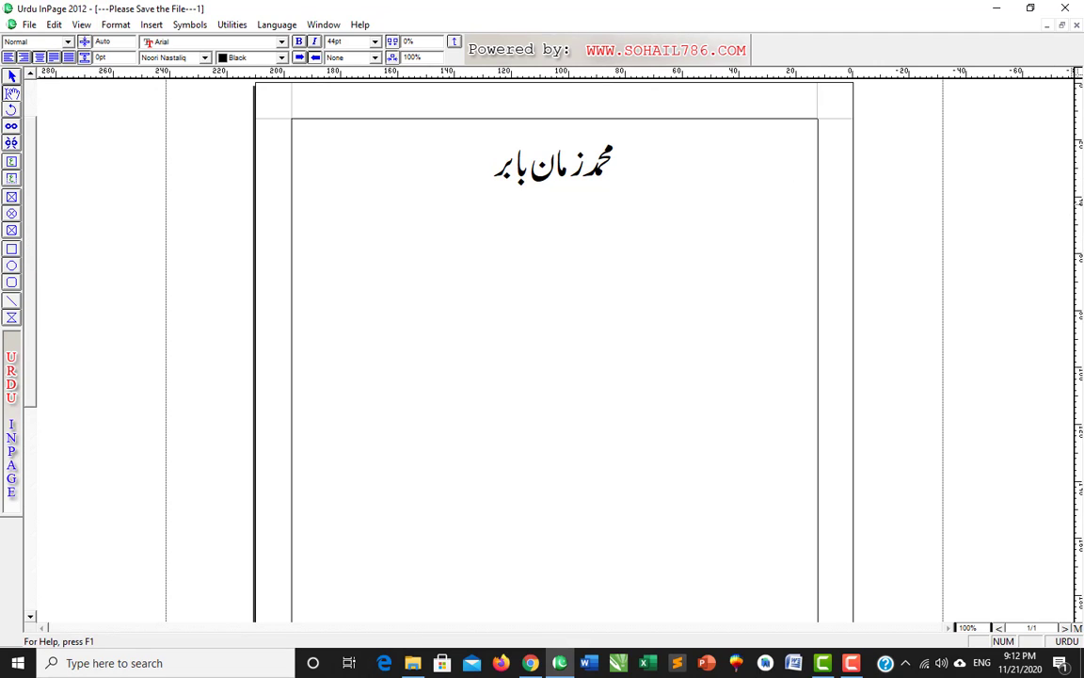
- Pull a vertical guide out beside the page, nudge it, then drag it back off to remove it
drag(1078, 186, 933, 185)
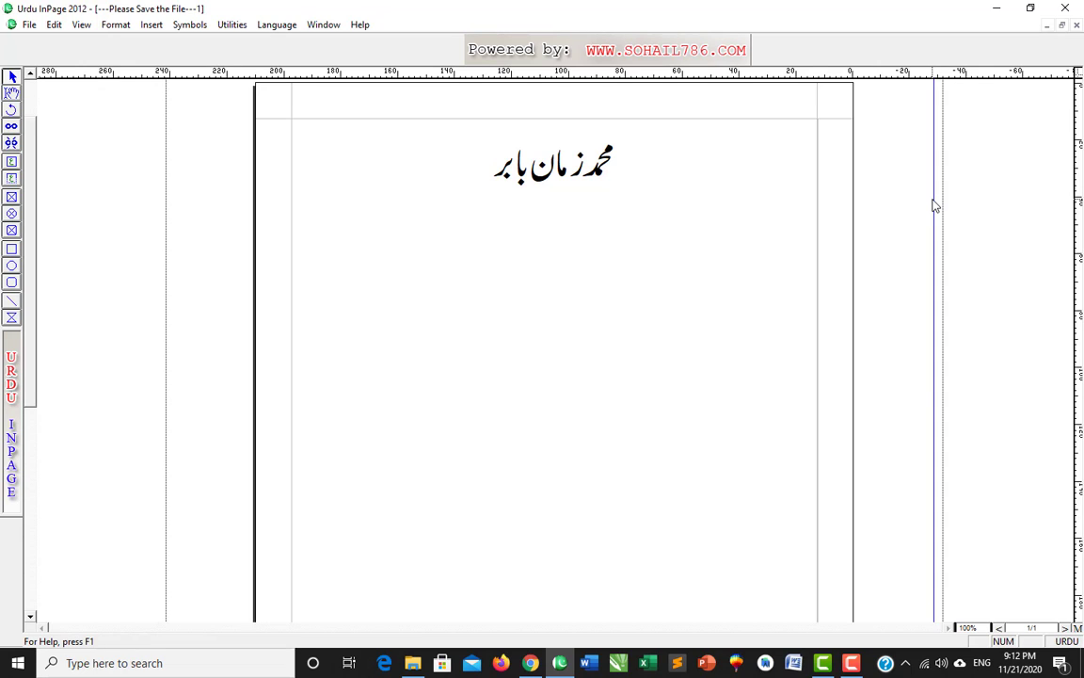
drag(936, 201, 931, 194)
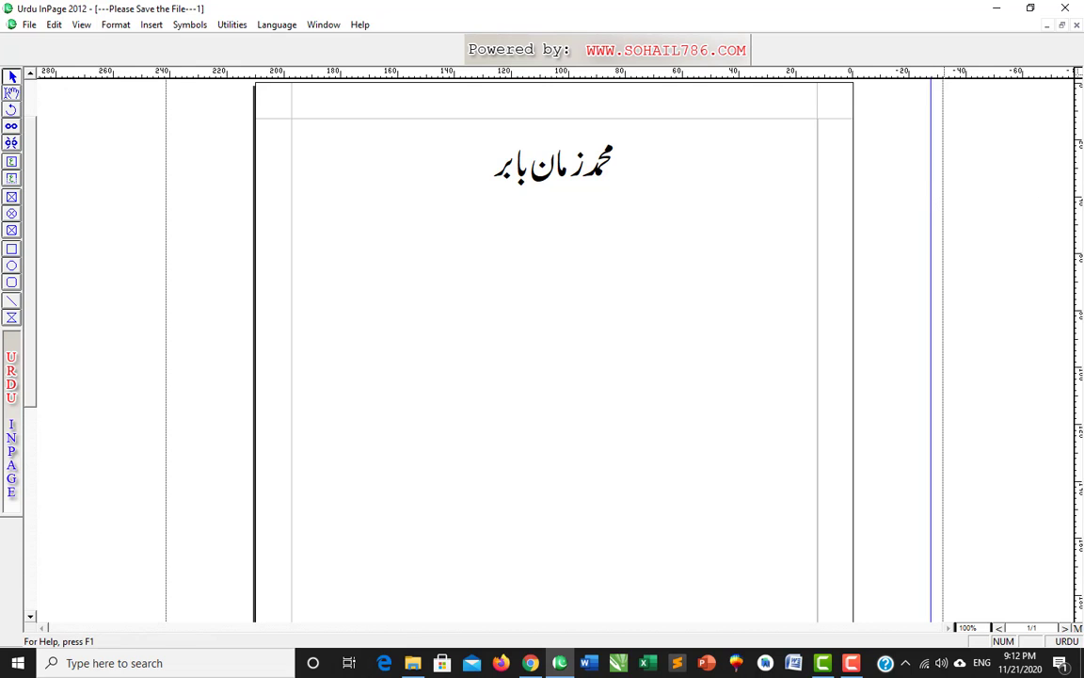
drag(931, 194, 1078, 193)
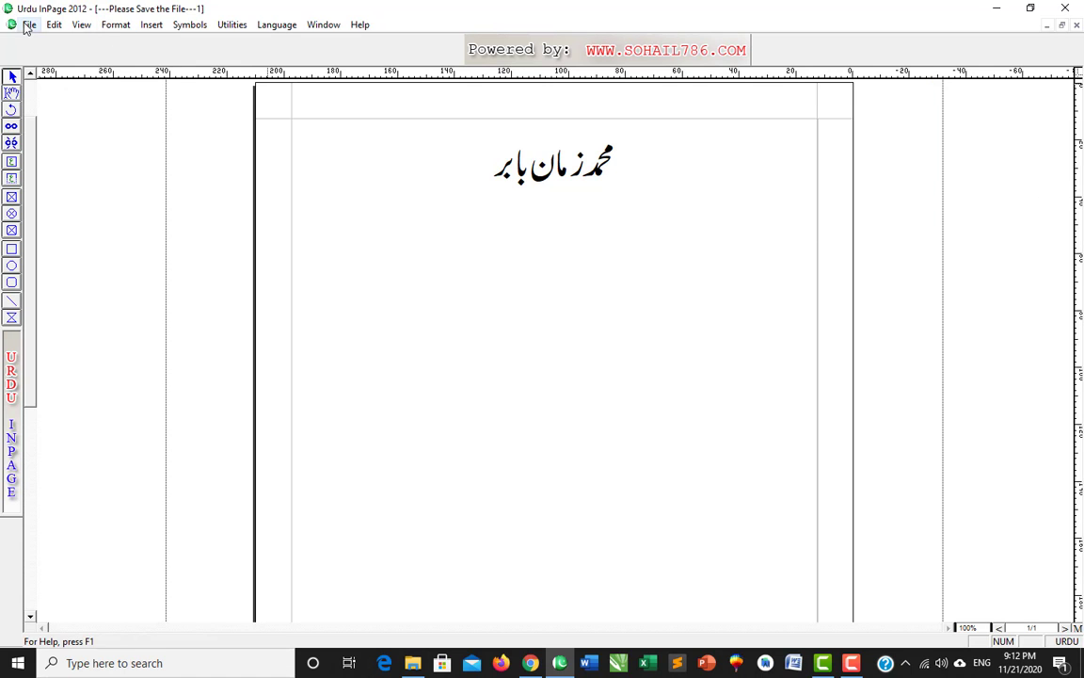
click(54, 24)
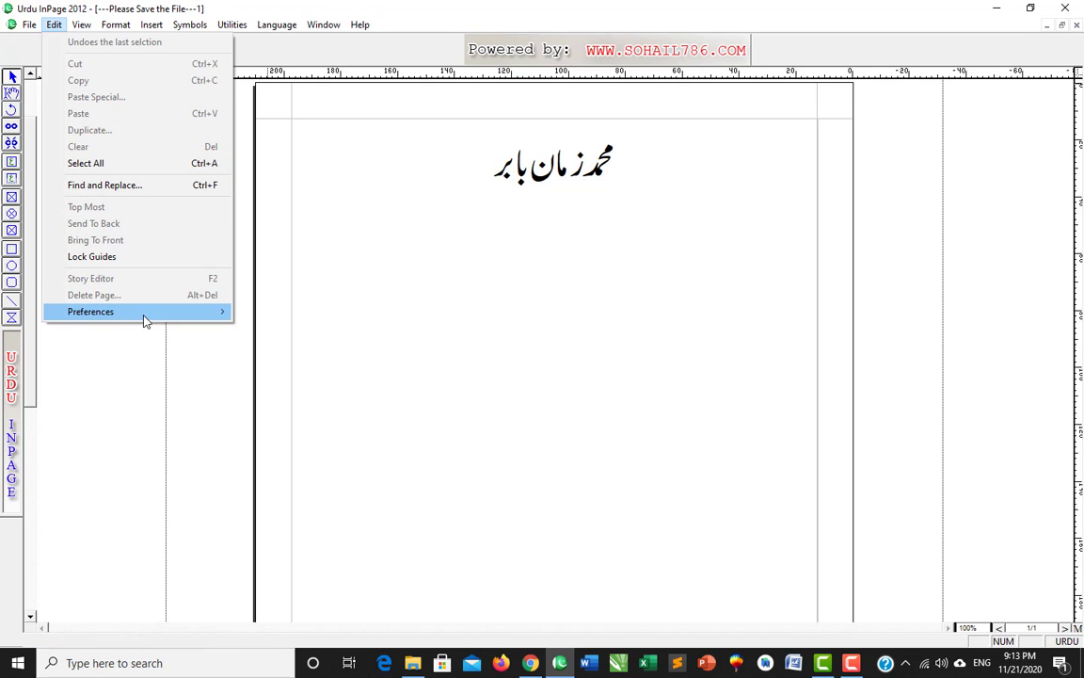
- Switch Application Type back to Left To Right and confirm
mouse_move(144, 313)
click(319, 312)
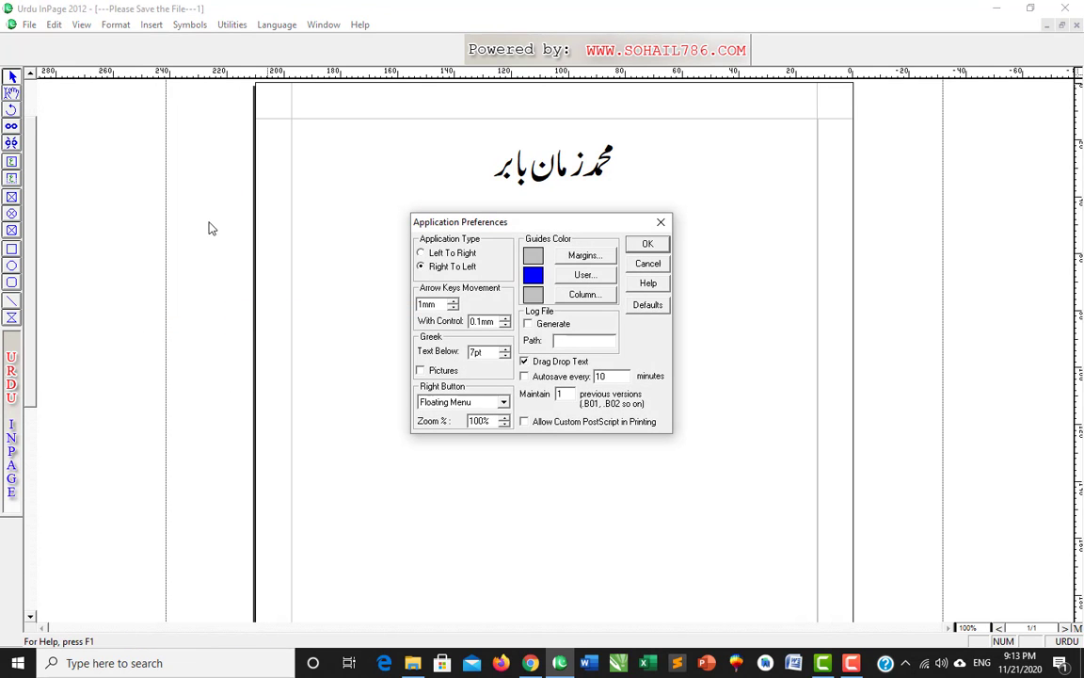
click(437, 255)
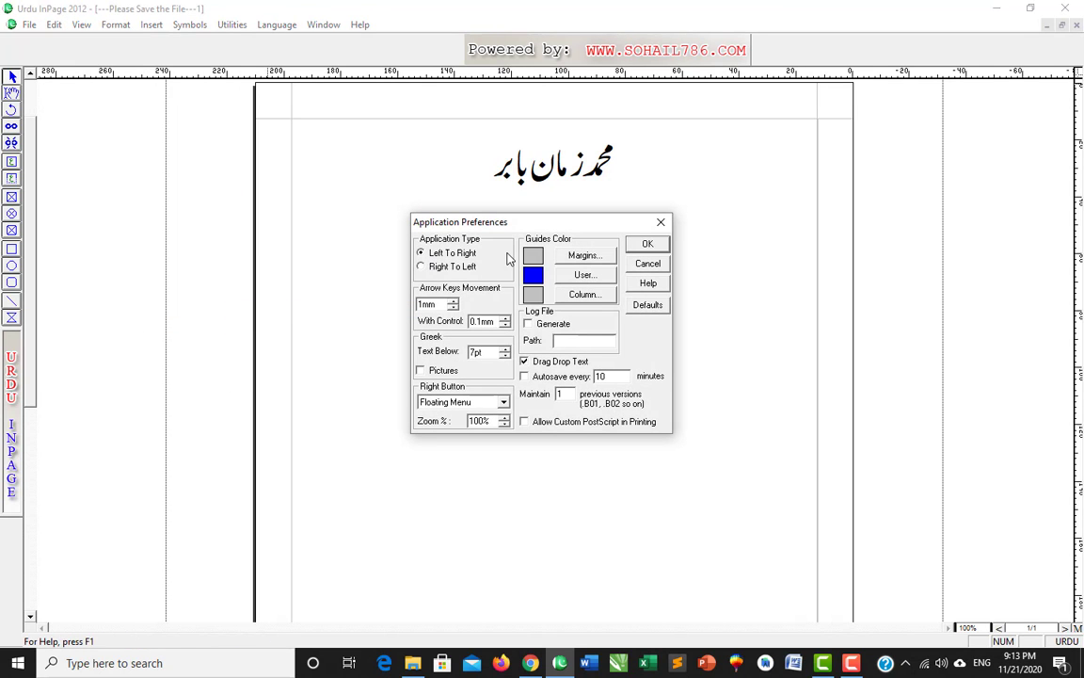
click(648, 246)
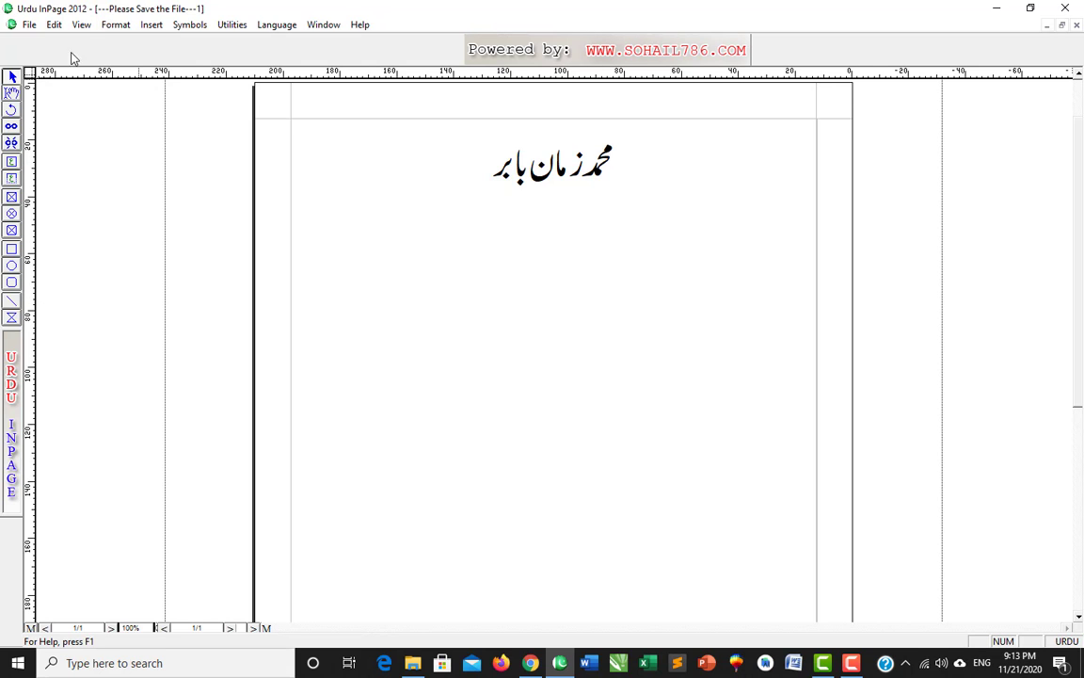
- Reopen Application Preferences and reposition the dialog to review its settings
click(31, 26)
mouse_move(53, 26)
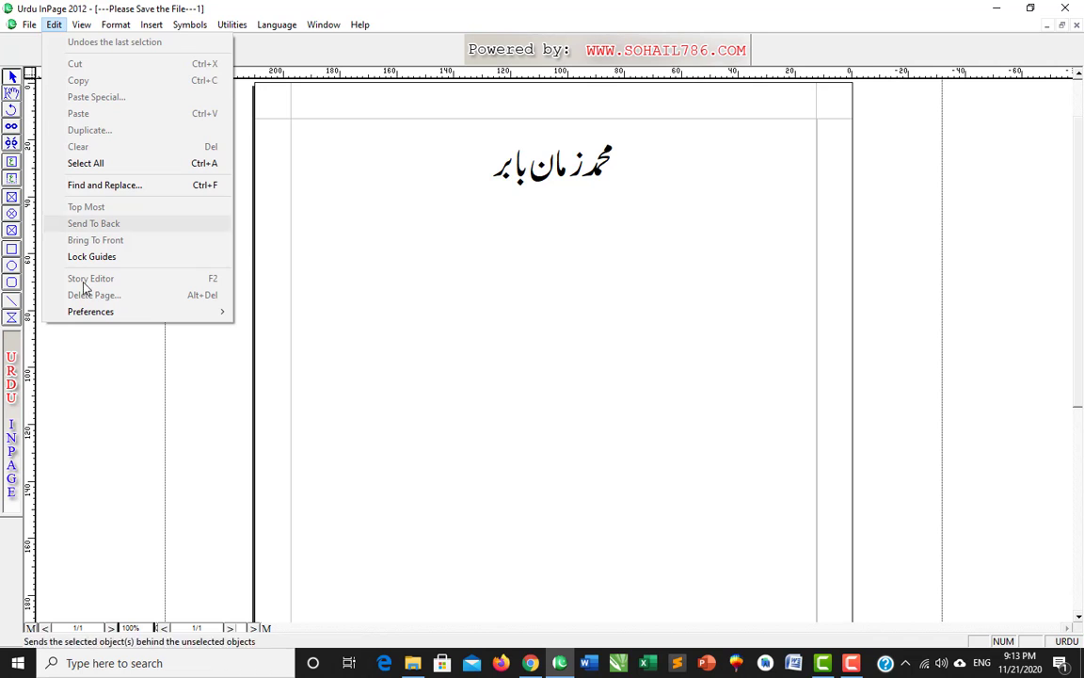
mouse_move(174, 311)
click(301, 313)
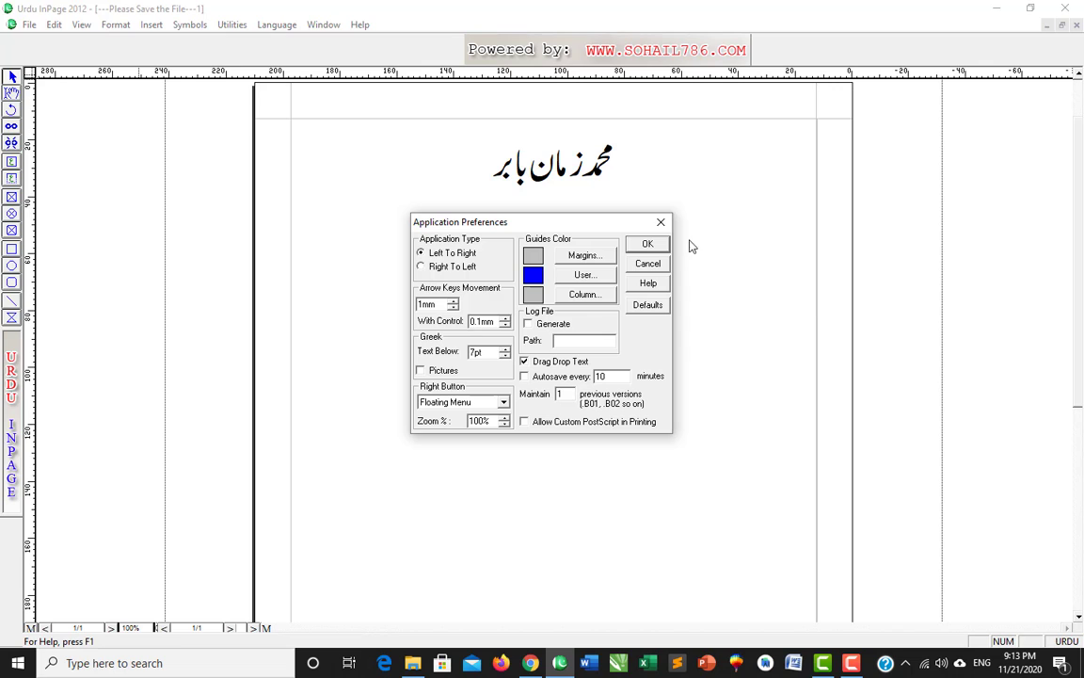
drag(530, 224, 532, 225)
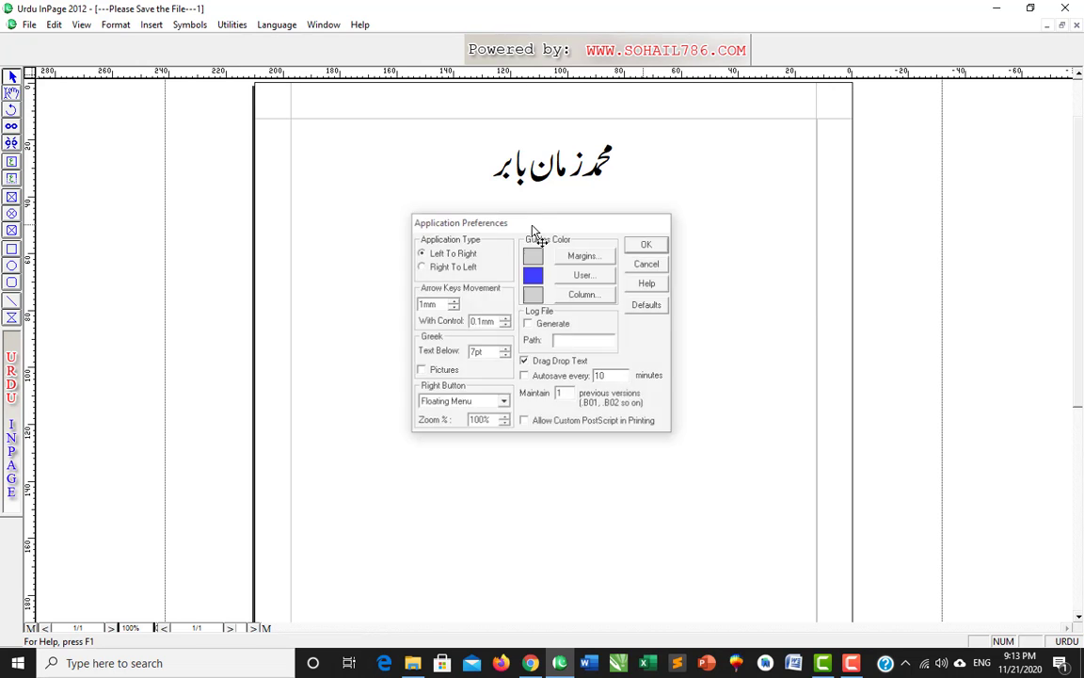
- Draw a rectangle below the heading with a black line and blue fill, then return to the Pointer tool
click(12, 250)
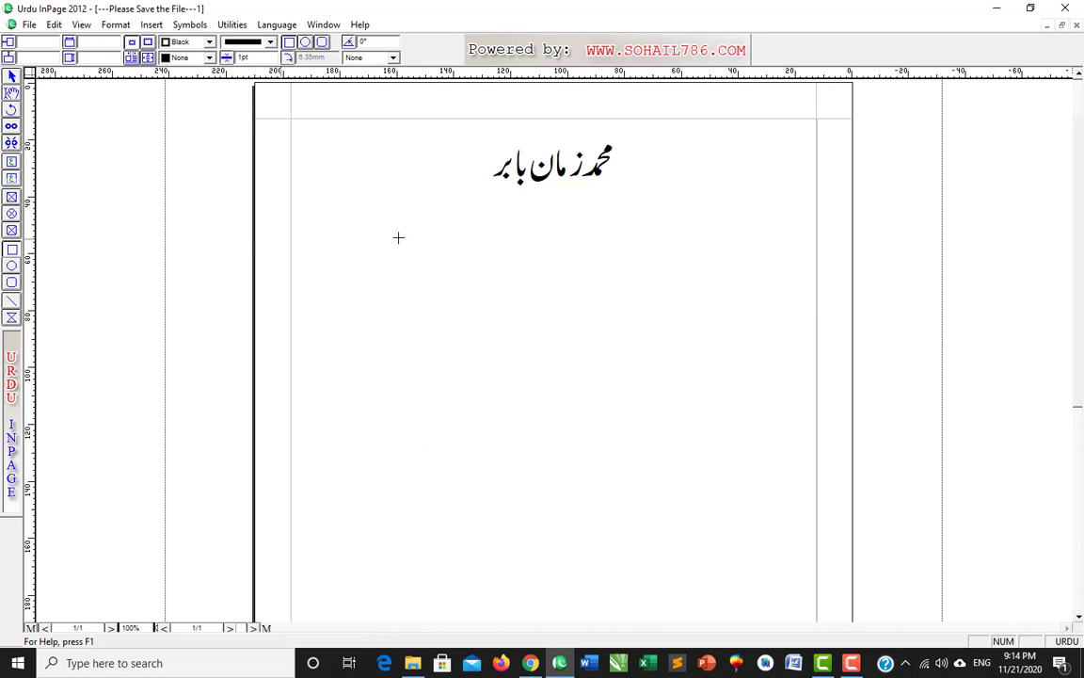
drag(393, 243, 708, 445)
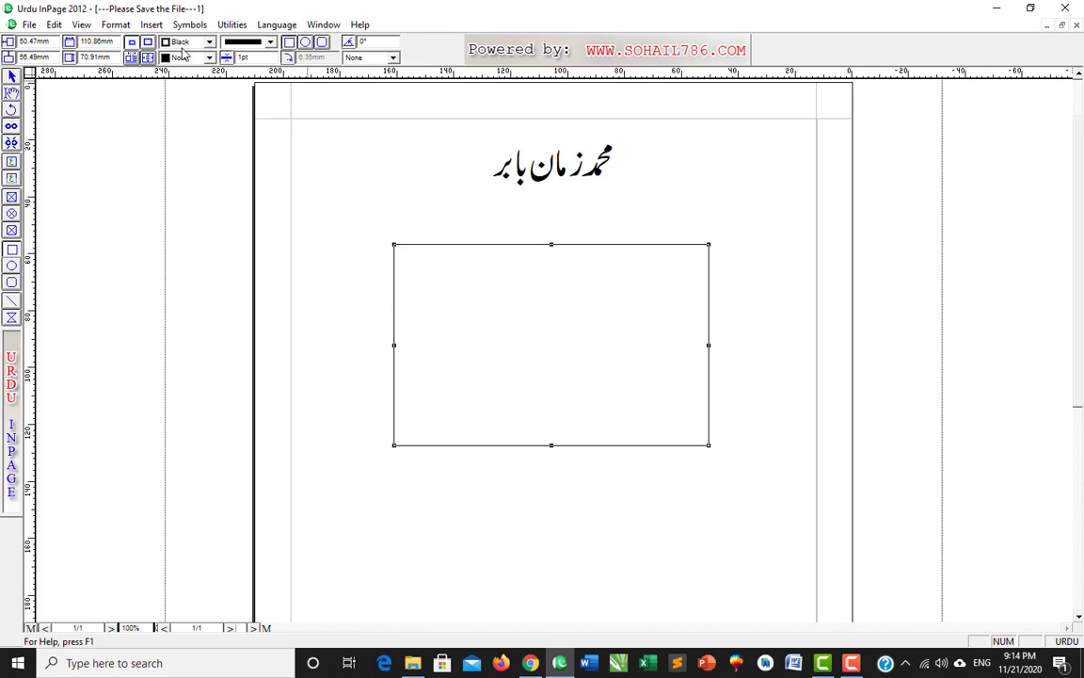
click(209, 42)
click(209, 42)
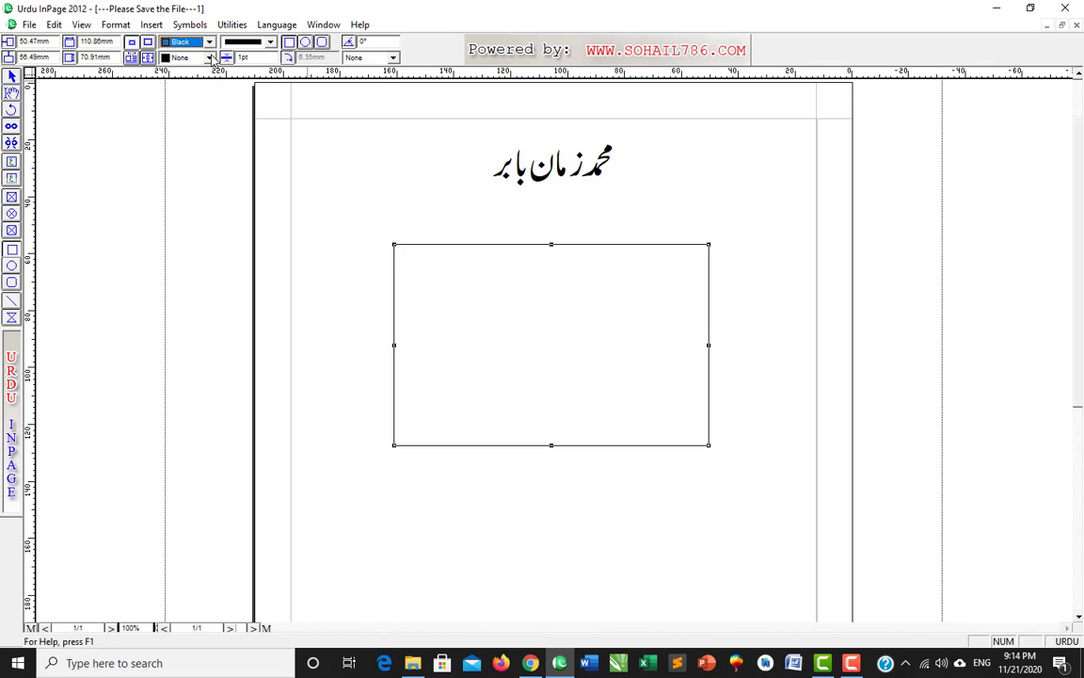
click(209, 57)
drag(212, 90, 211, 104)
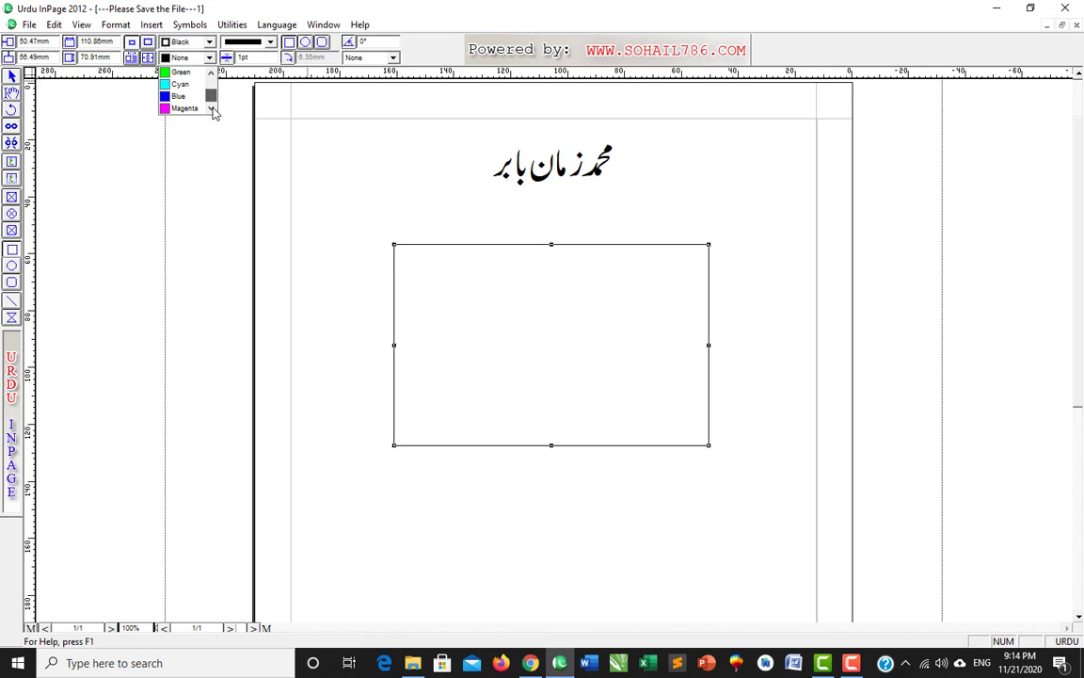
click(179, 97)
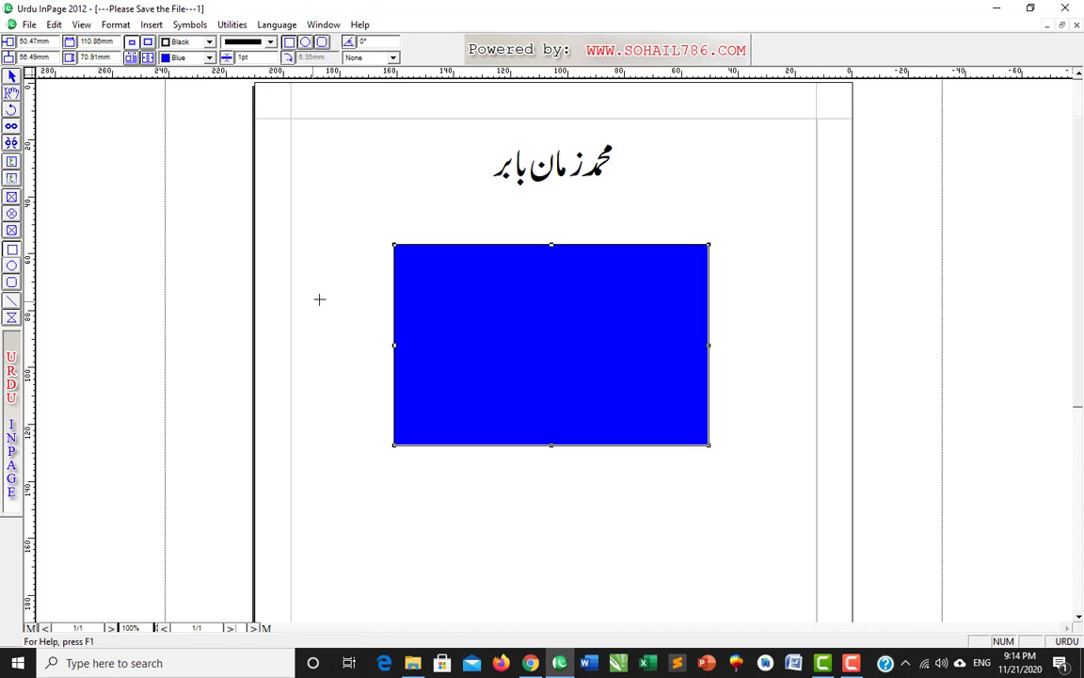
click(12, 77)
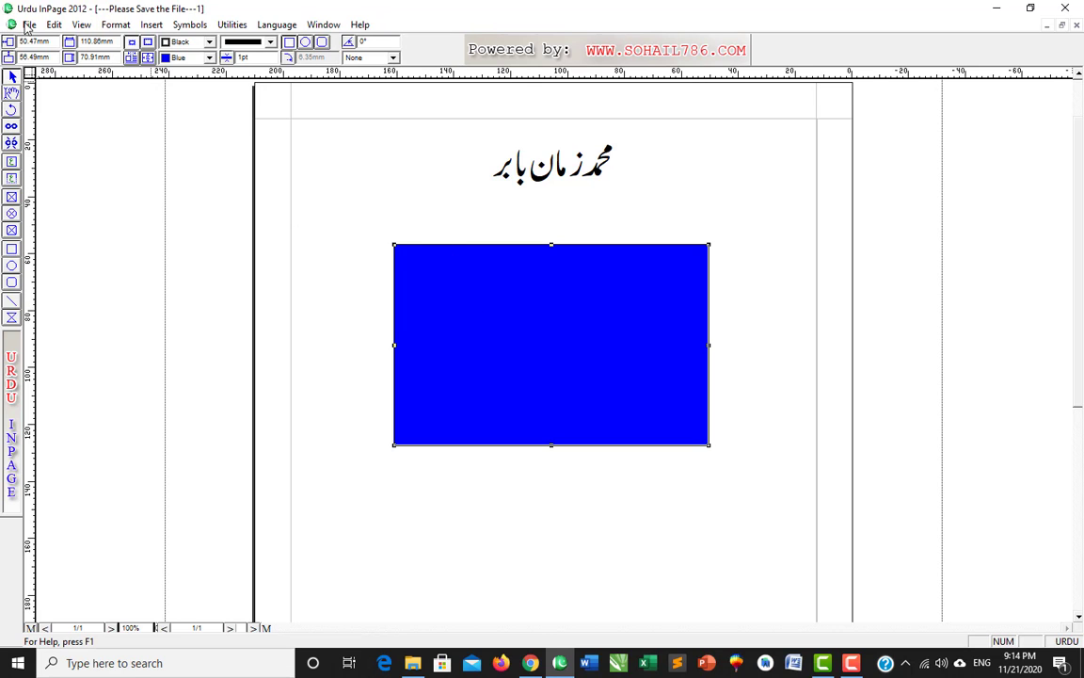
click(54, 25)
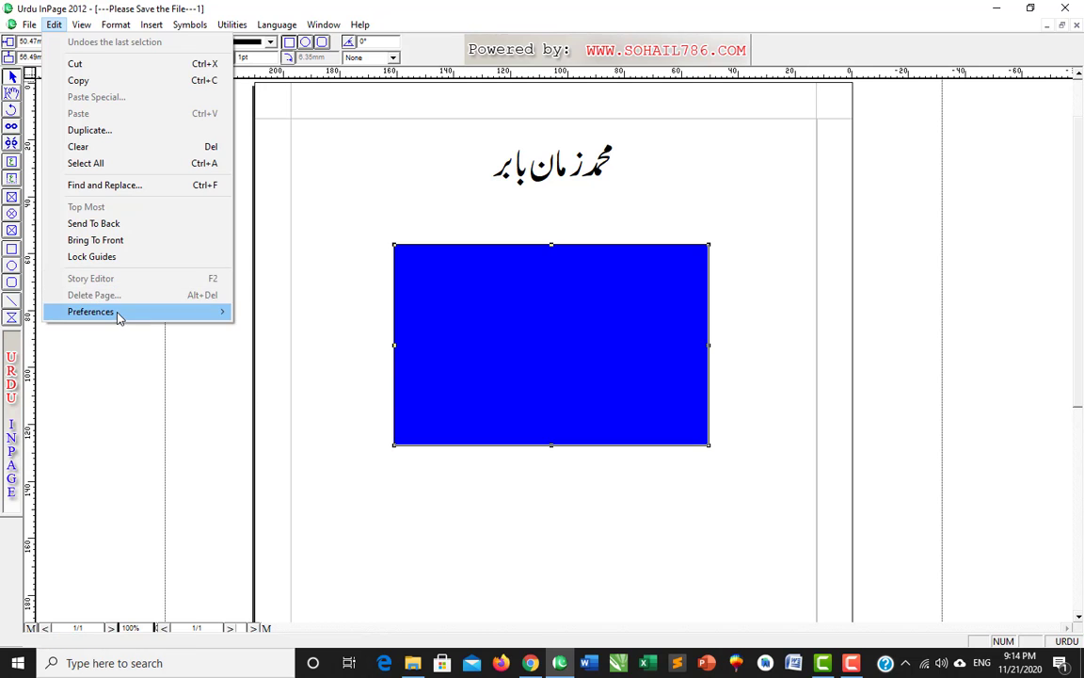
- Adjust the Arrow Keys Movement nudge distance in Application Preferences to 2.05mm
mouse_move(117, 315)
click(278, 318)
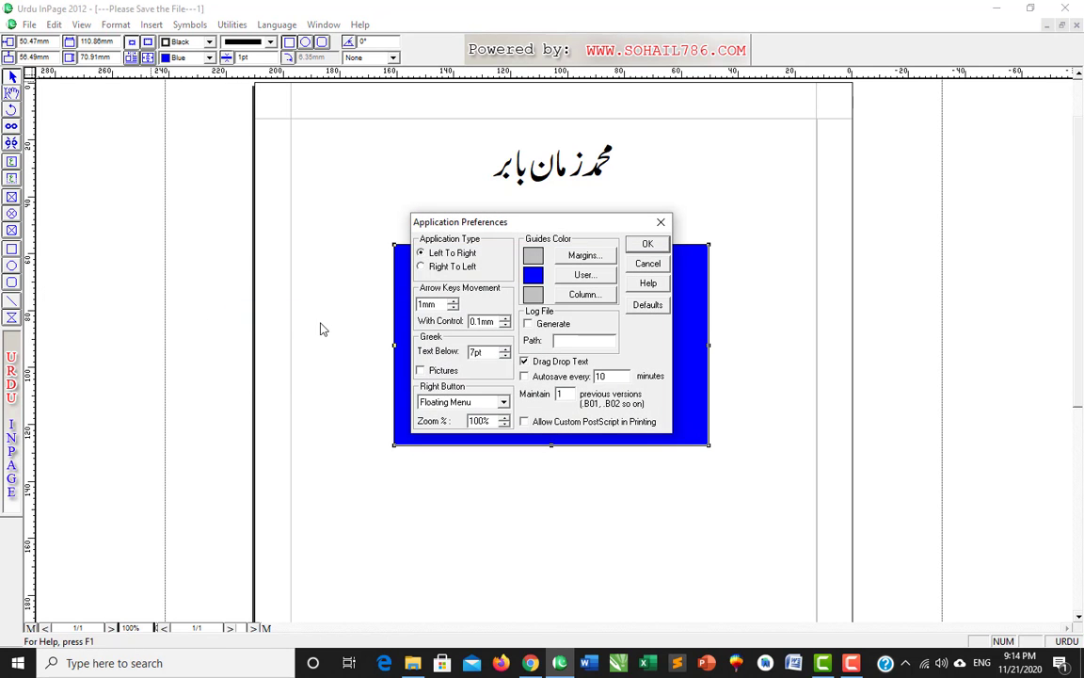
drag(553, 230, 781, 178)
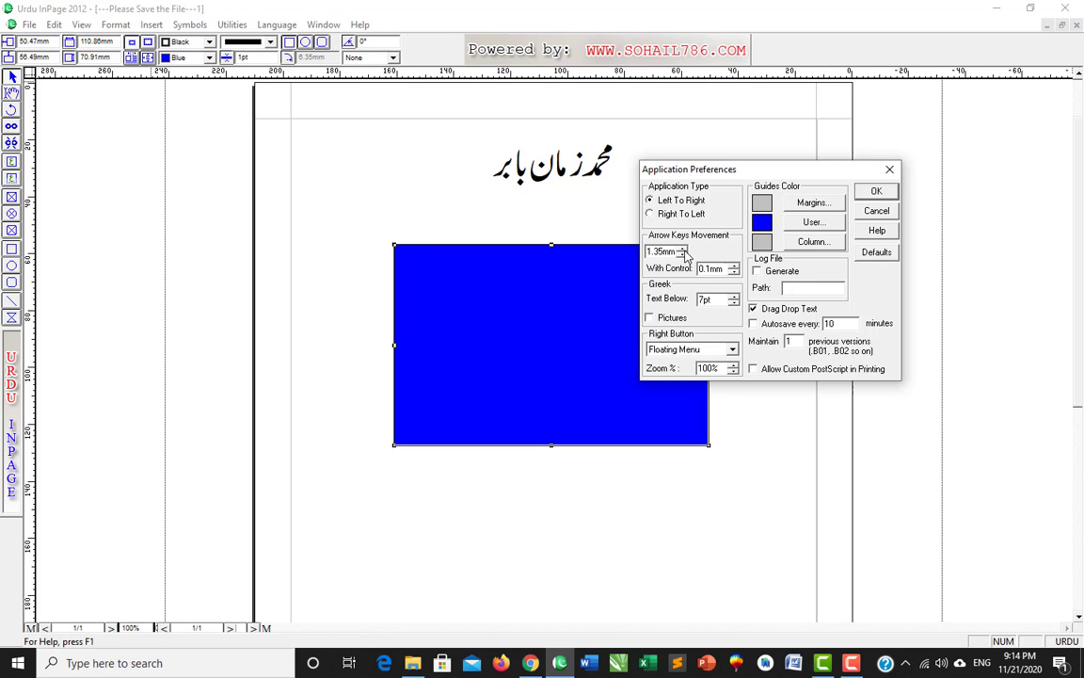
click(684, 251)
click(681, 255)
click(682, 255)
click(682, 248)
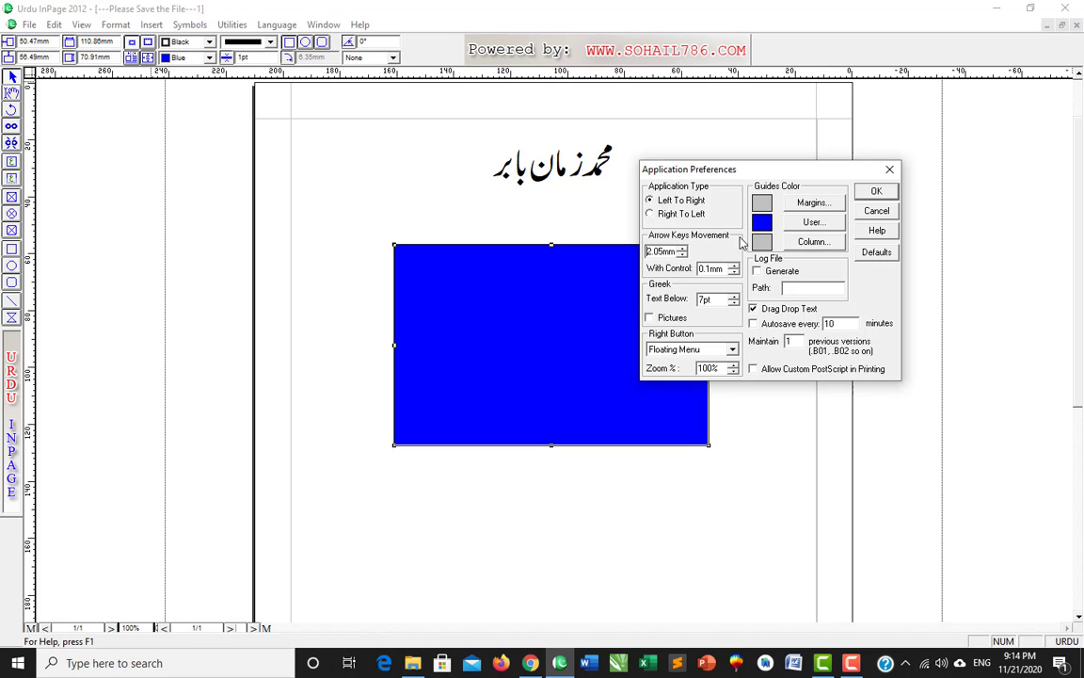
click(874, 192)
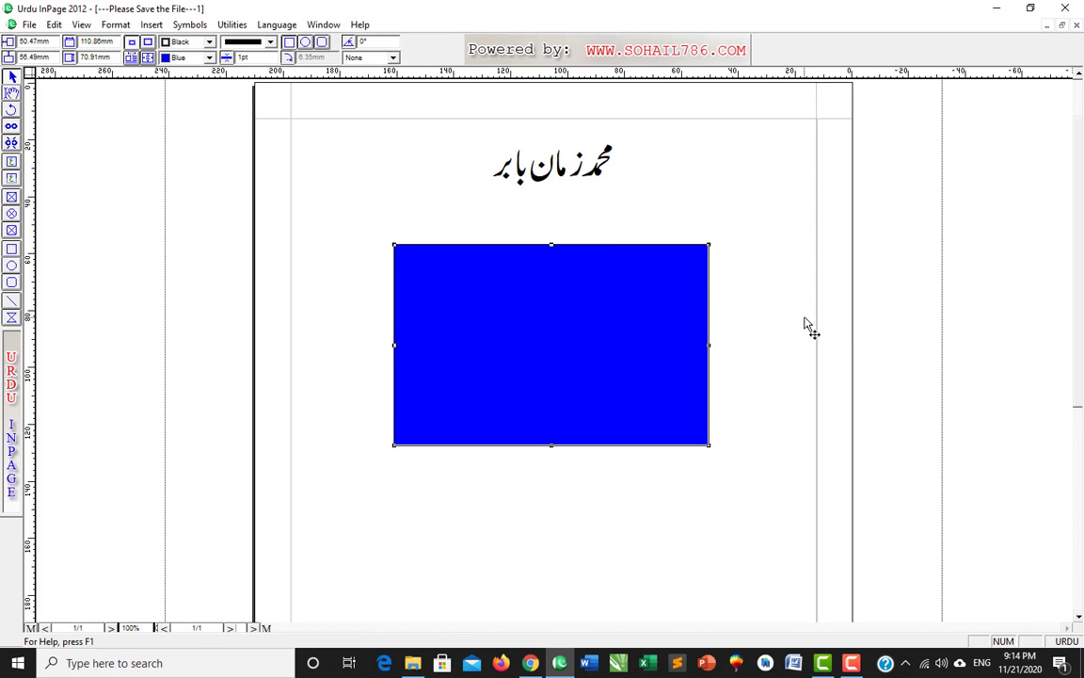
- Nudge the blue rectangle down twice and up three times with the arrow keys
key(Down)
key(Down)
key(Down)
key(Down)
key(Down)
key(Down)
key(Down)
key(Down)
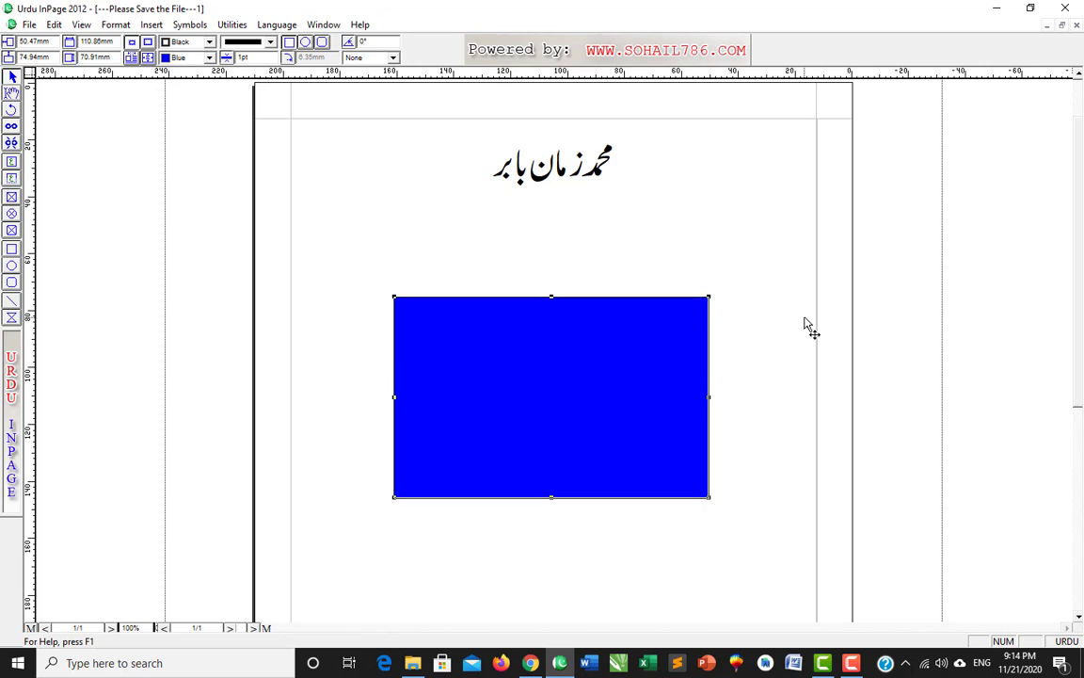
key(Down)
key(Down)
key(Down)
key(Down)
key(Down)
key(Down)
key(Down)
key(Down)
key(Down)
key(Down)
key(Down)
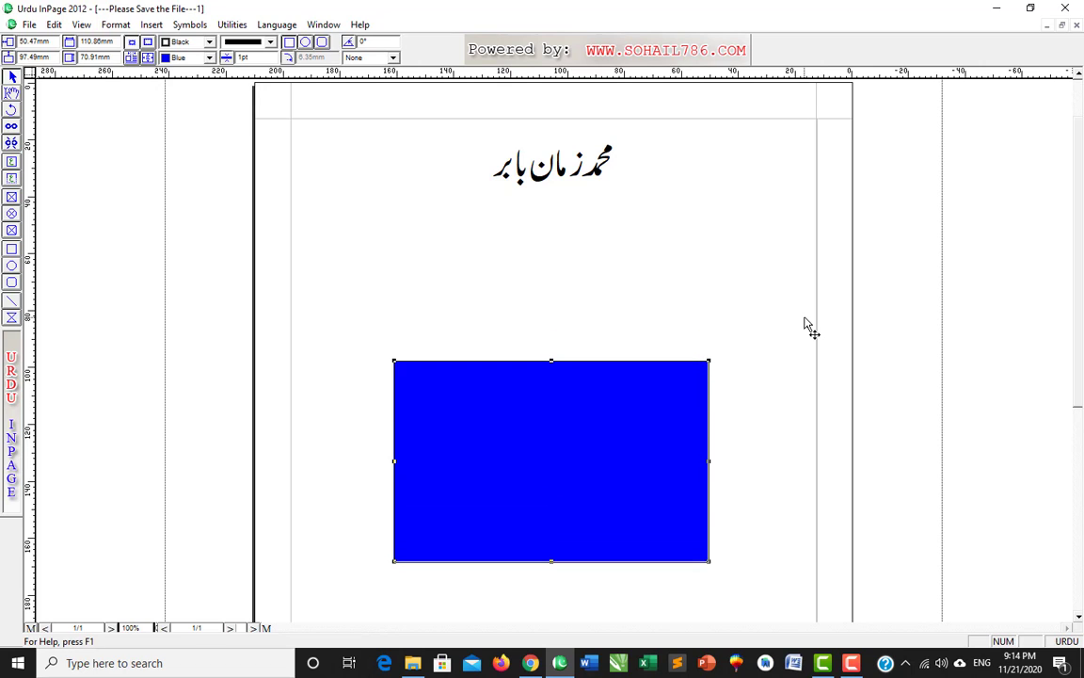
key(Up)
key(Up)
key(Up)
key(Up)
key(Up)
key(Up)
key(Up)
key(Up)
key(Up)
key(Up)
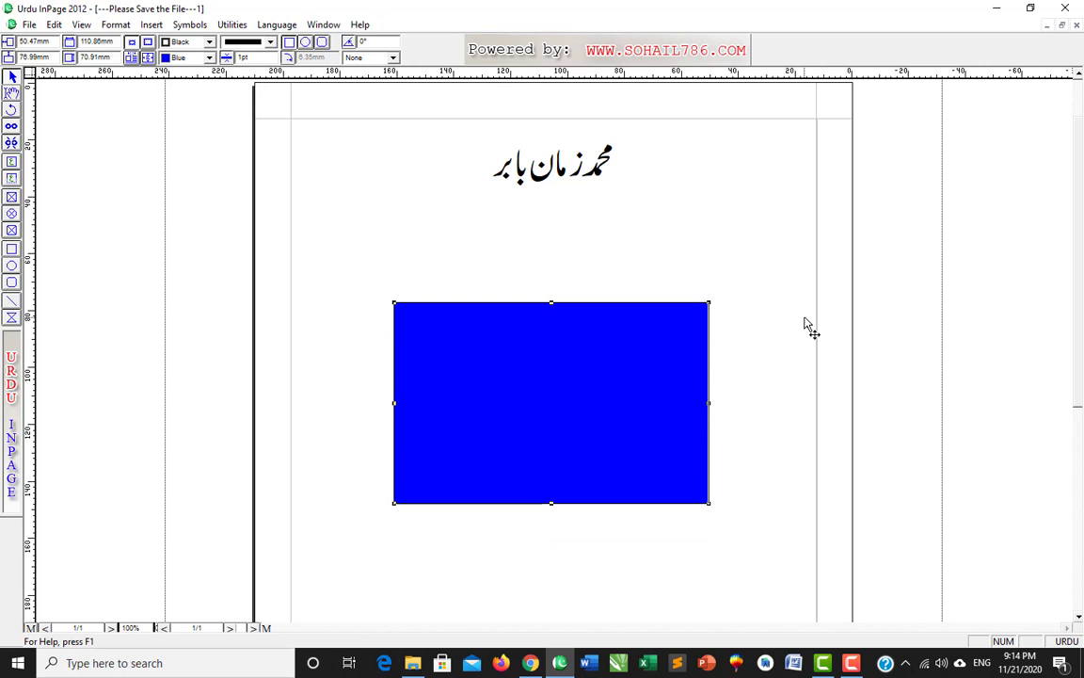
key(Up)
key(Up)
key(Up)
key(Up)
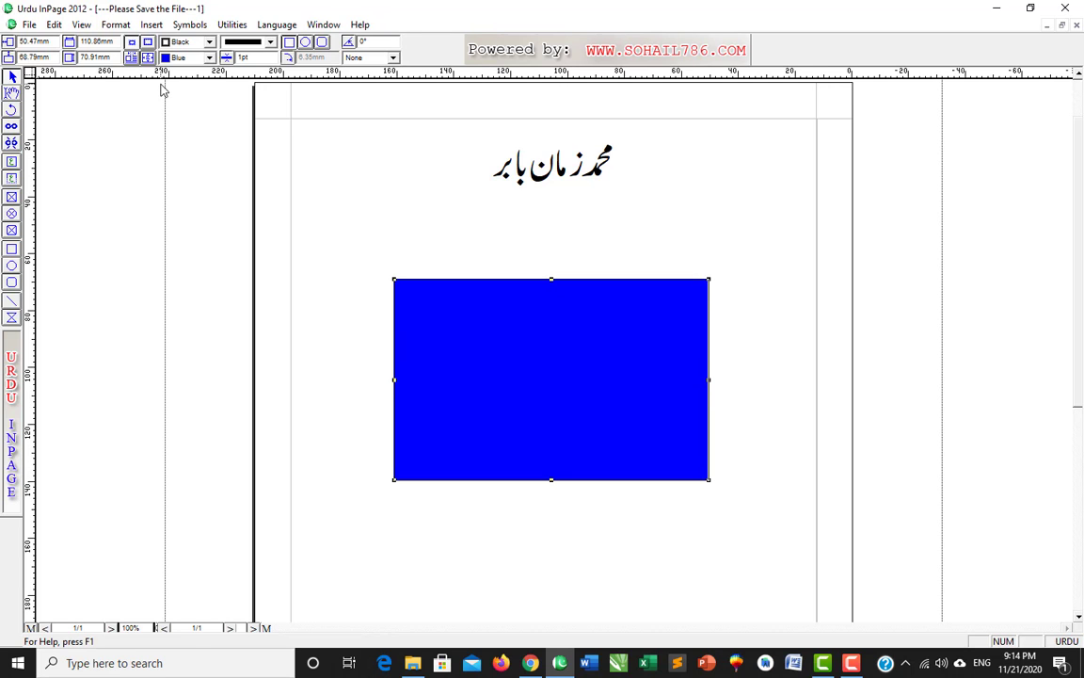
key(Up)
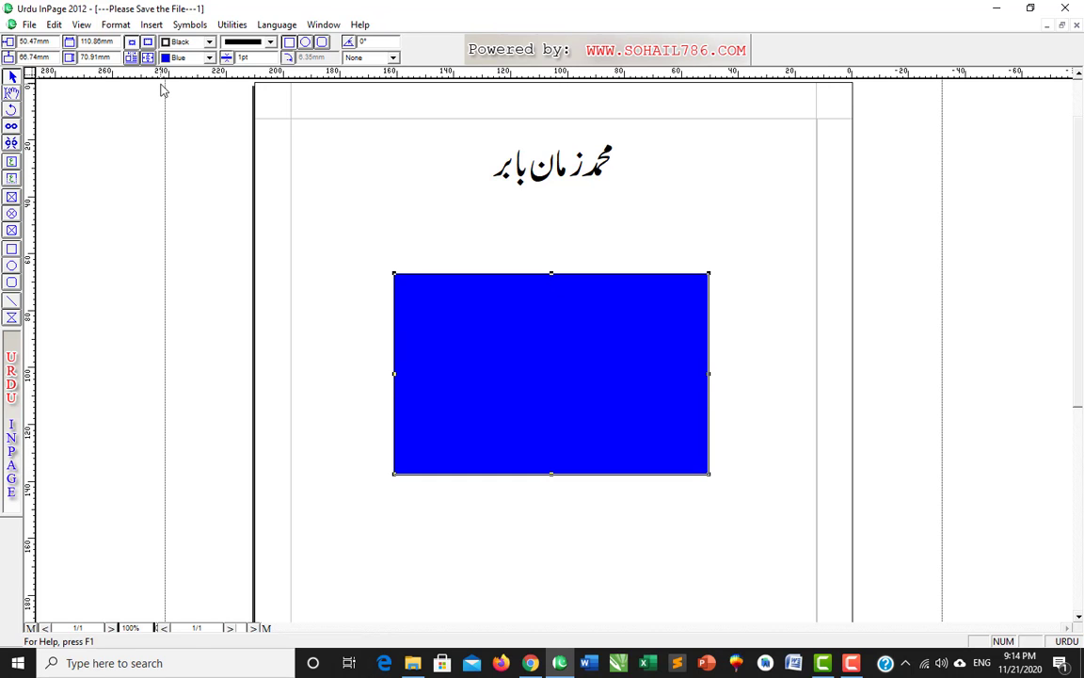
- Reduce the arrow-key nudge distance to 1mm and test it on the rectangle
click(54, 26)
mouse_move(96, 316)
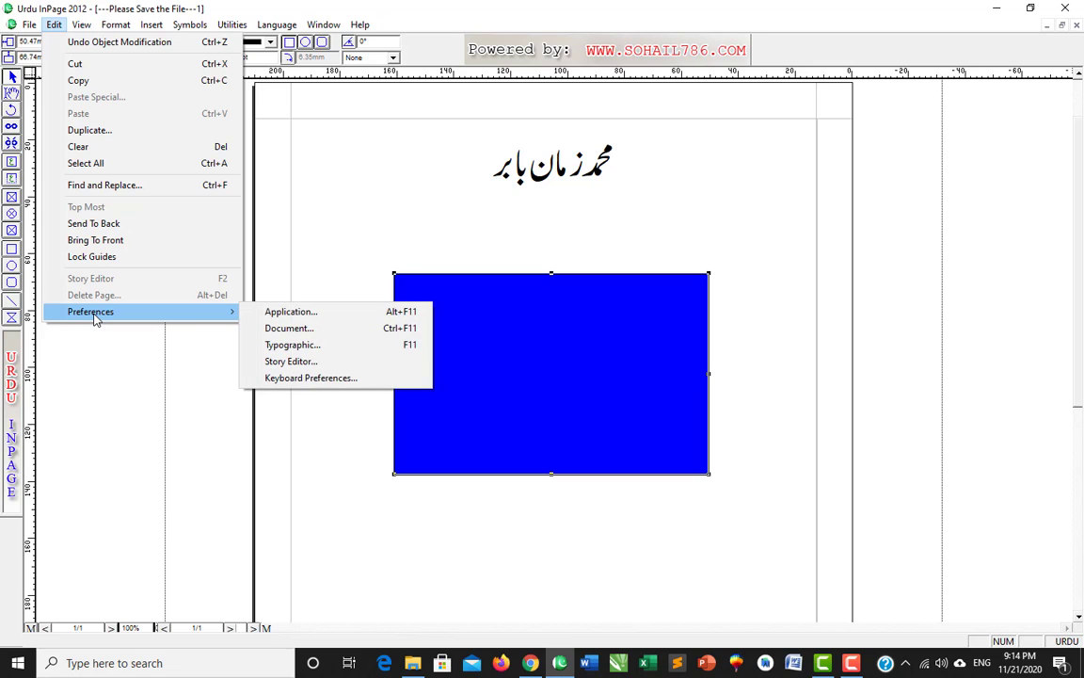
click(317, 313)
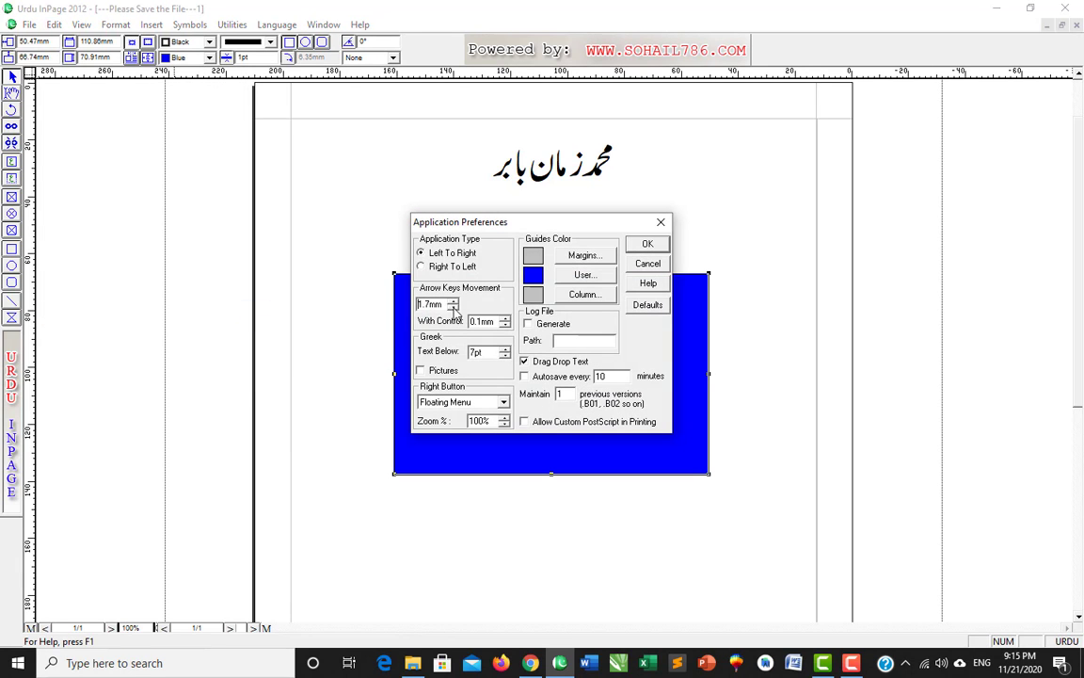
click(453, 307)
click(658, 247)
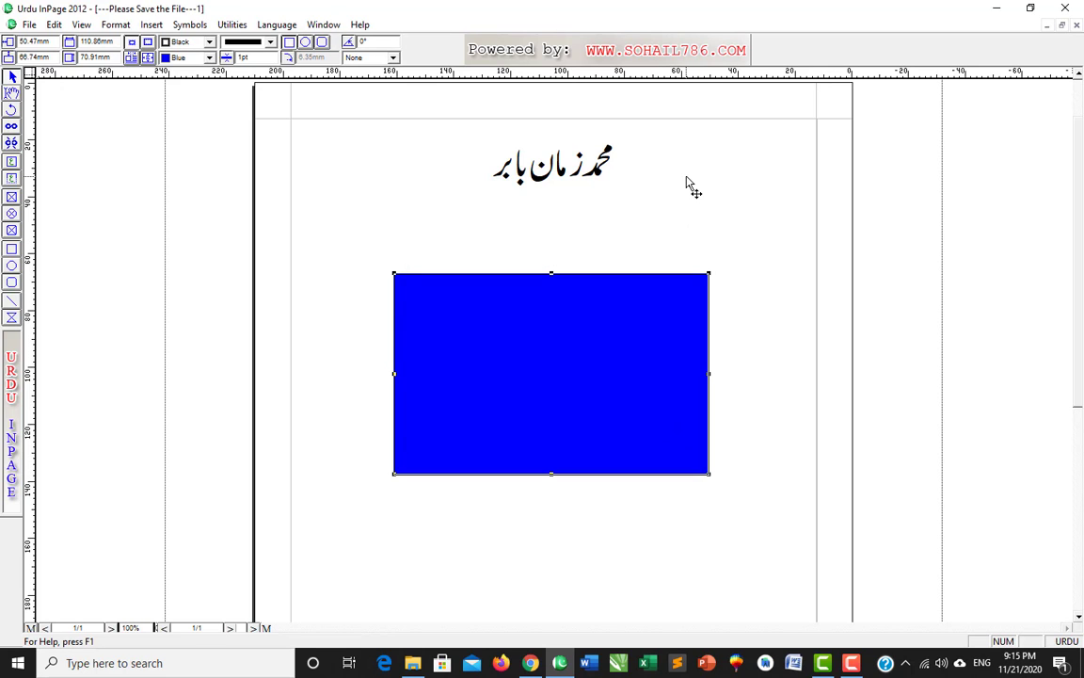
key(Down)
key(Down)
key(Down)
key(Down)
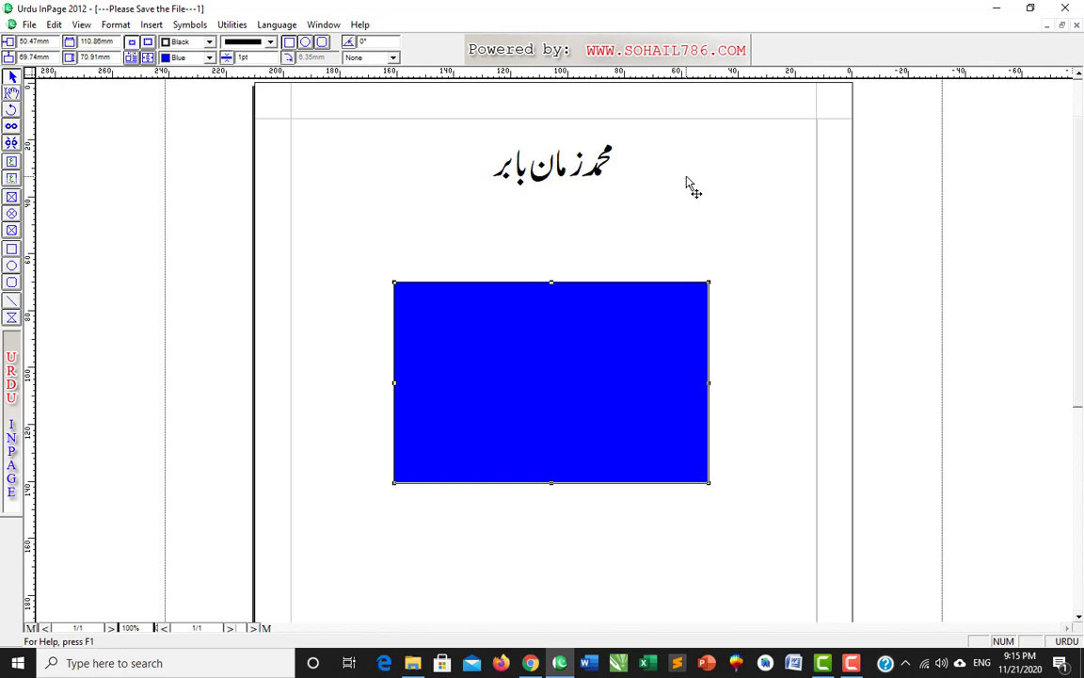
key(Down)
key(Down)
key(Up)
key(Up)
key(Up)
key(Up)
key(Up)
key(Up)
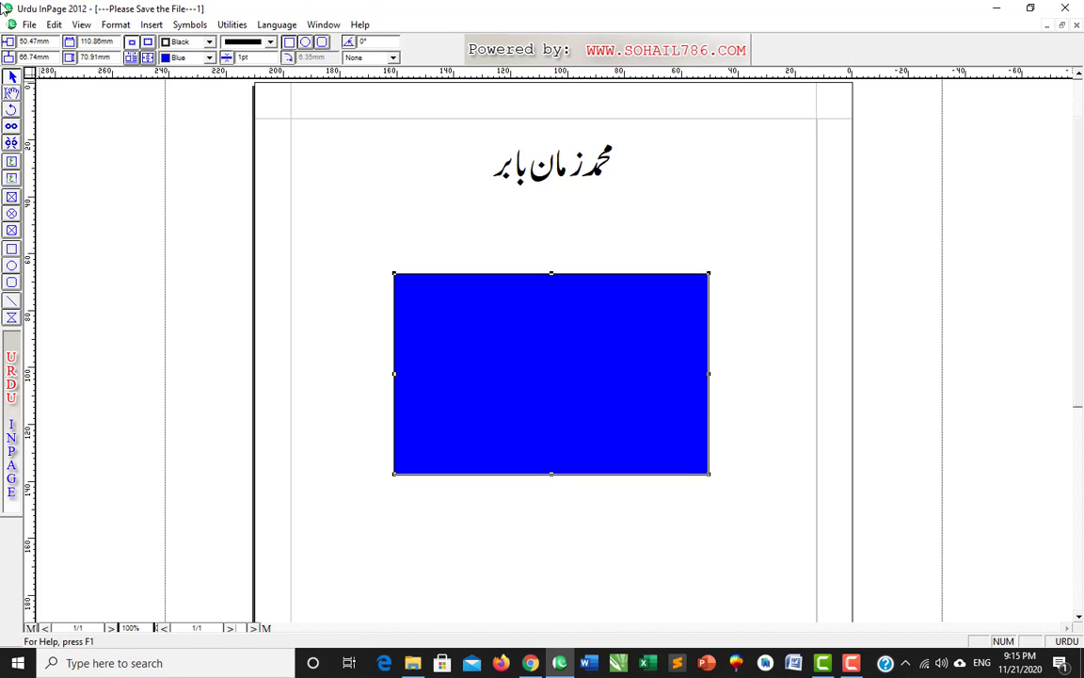
- Try a 50mm nudge distance, dismiss the out-of-range warning, and set 24mm instead
click(54, 25)
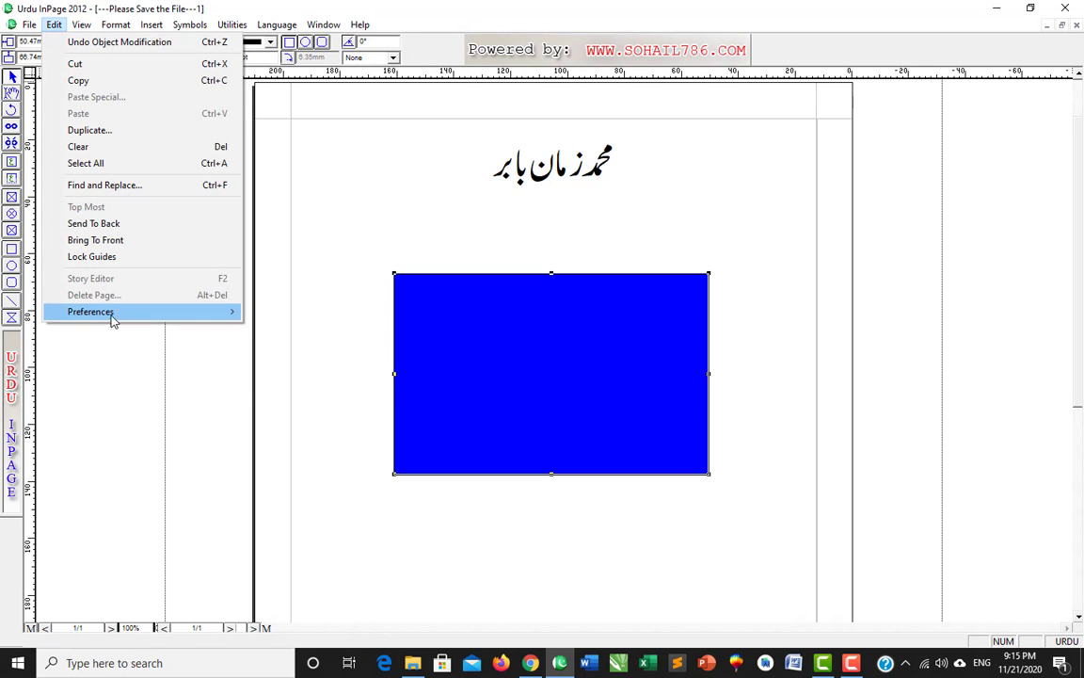
mouse_move(188, 314)
click(278, 312)
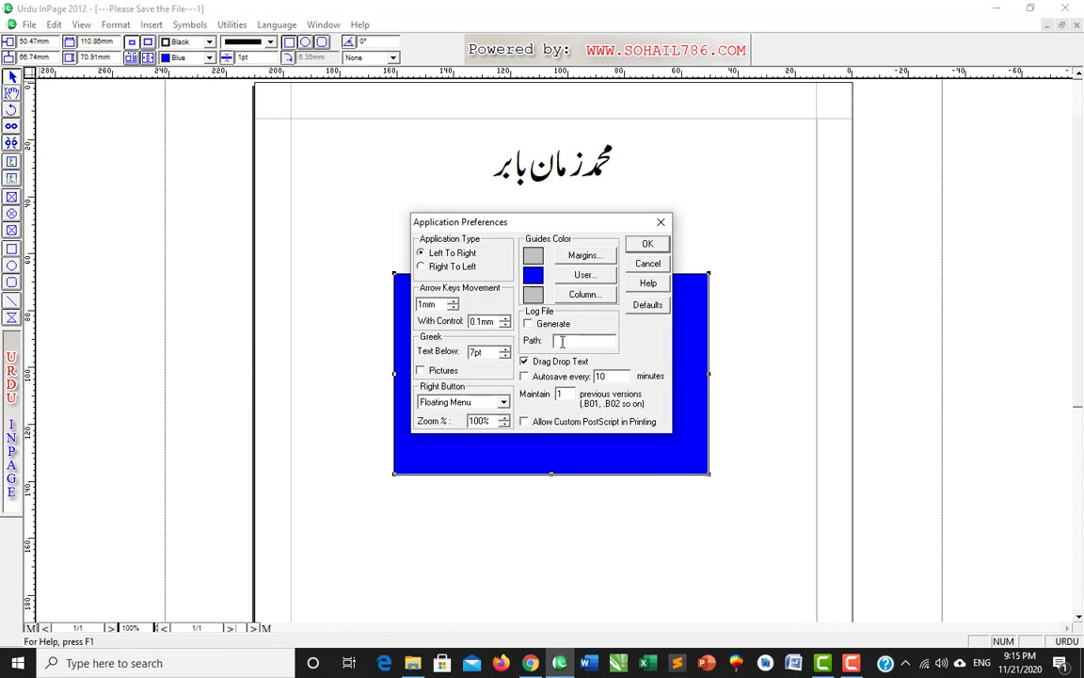
double_click(434, 304)
text(50)
key(Return)
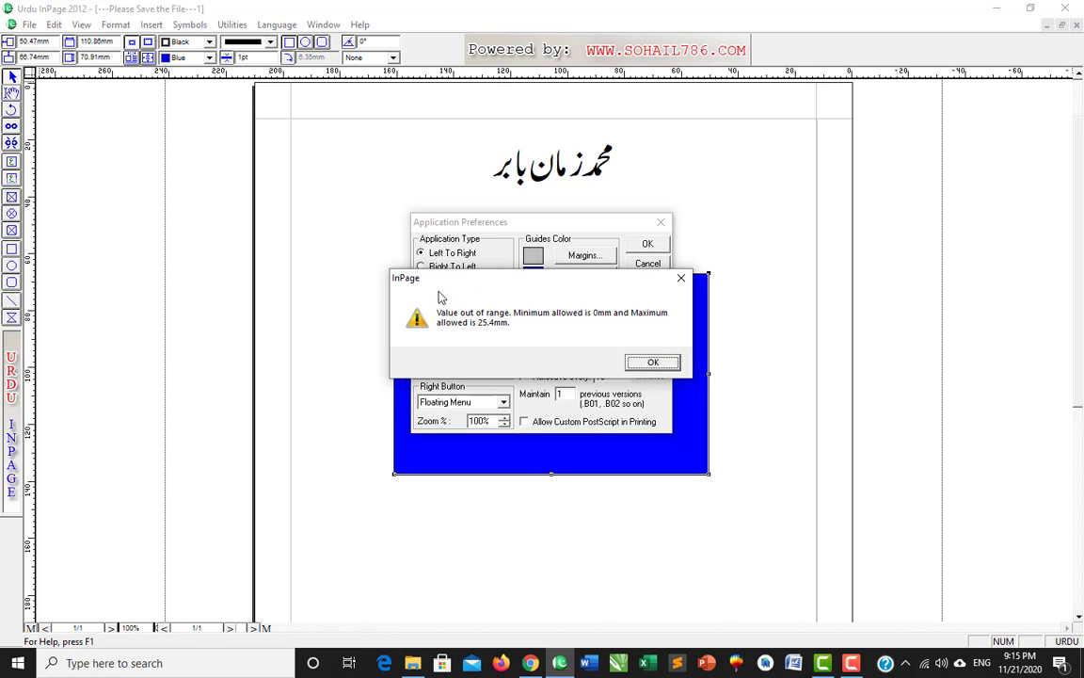
click(688, 277)
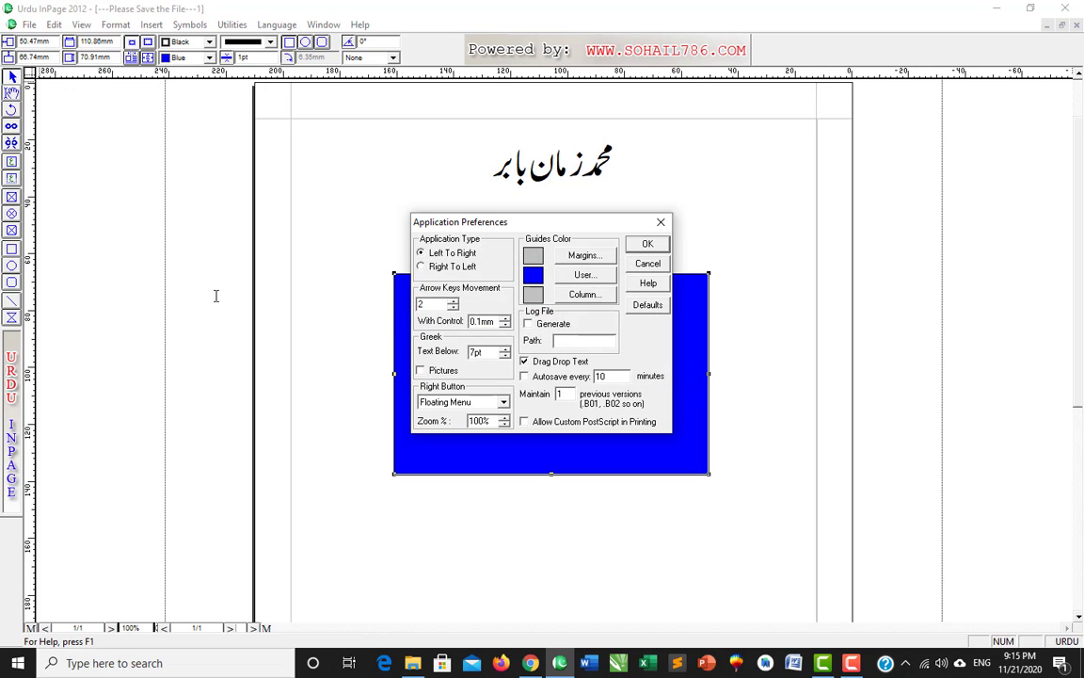
text(24)
key(Return)
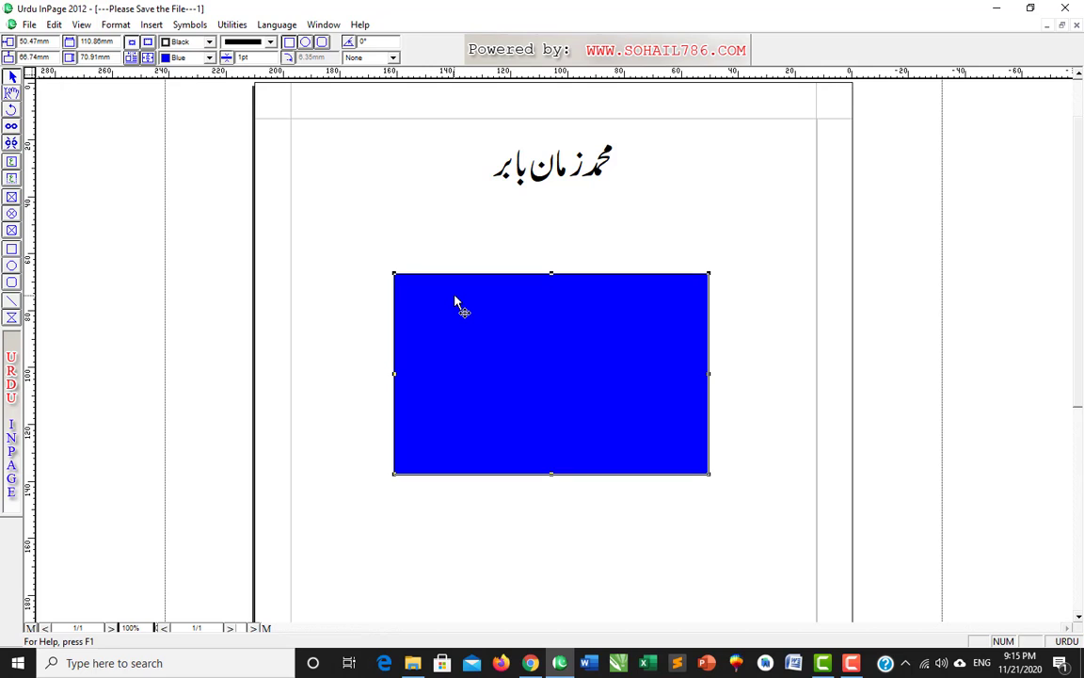
- Move the rectangle down and back up in 24mm arrow-key steps
key(Down)
key(Down)
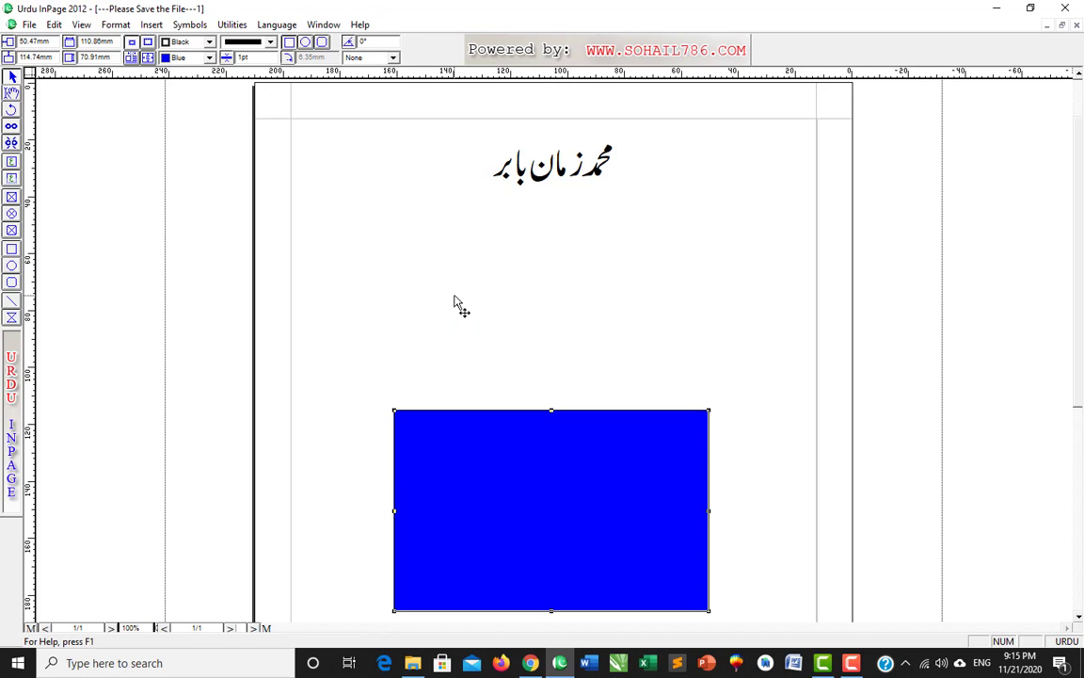
key(Up)
key(Up)
key(Up)
key(Down)
key(Down)
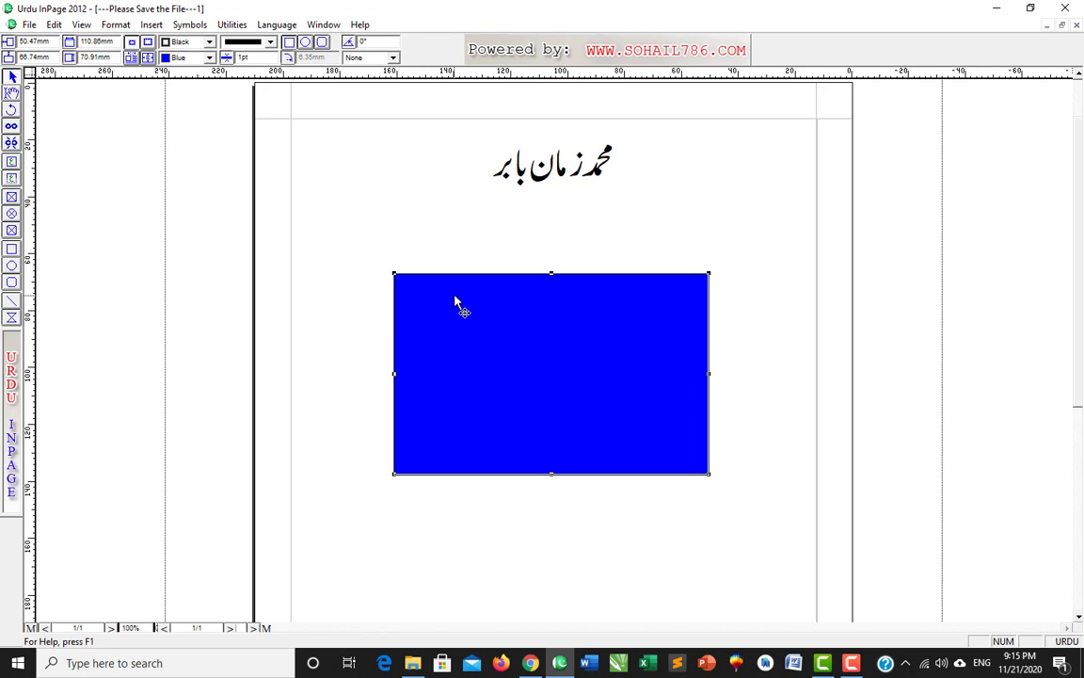
key(Up)
- Change Arrow Keys Movement from 24mm back to 1mm and test it on the rectangle
click(54, 25)
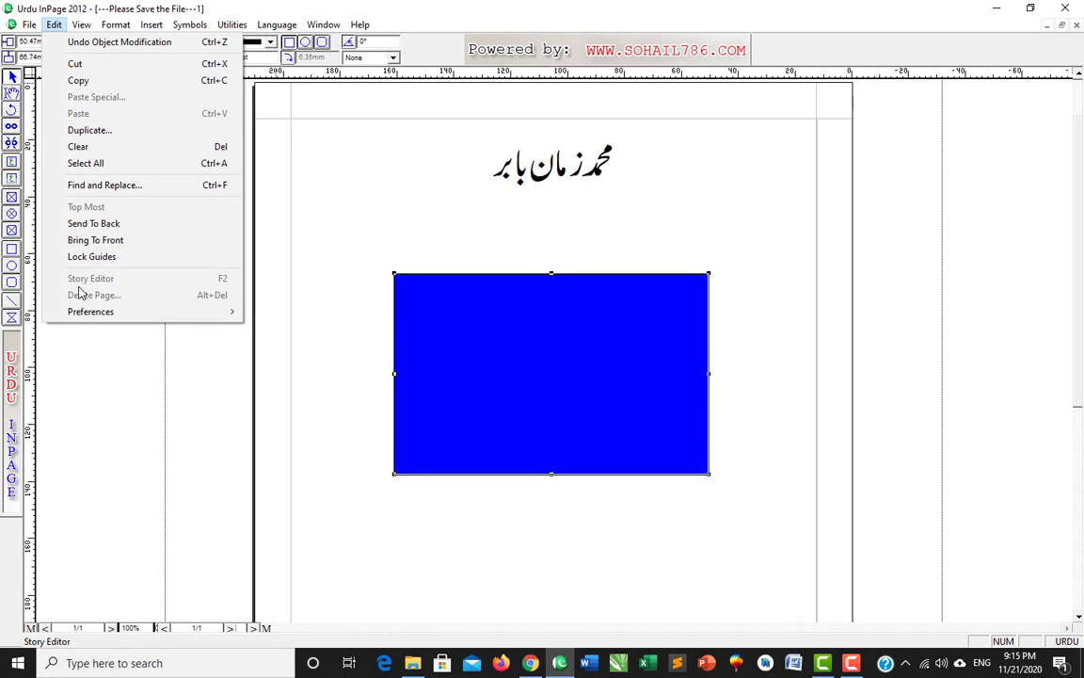
mouse_move(226, 318)
click(266, 314)
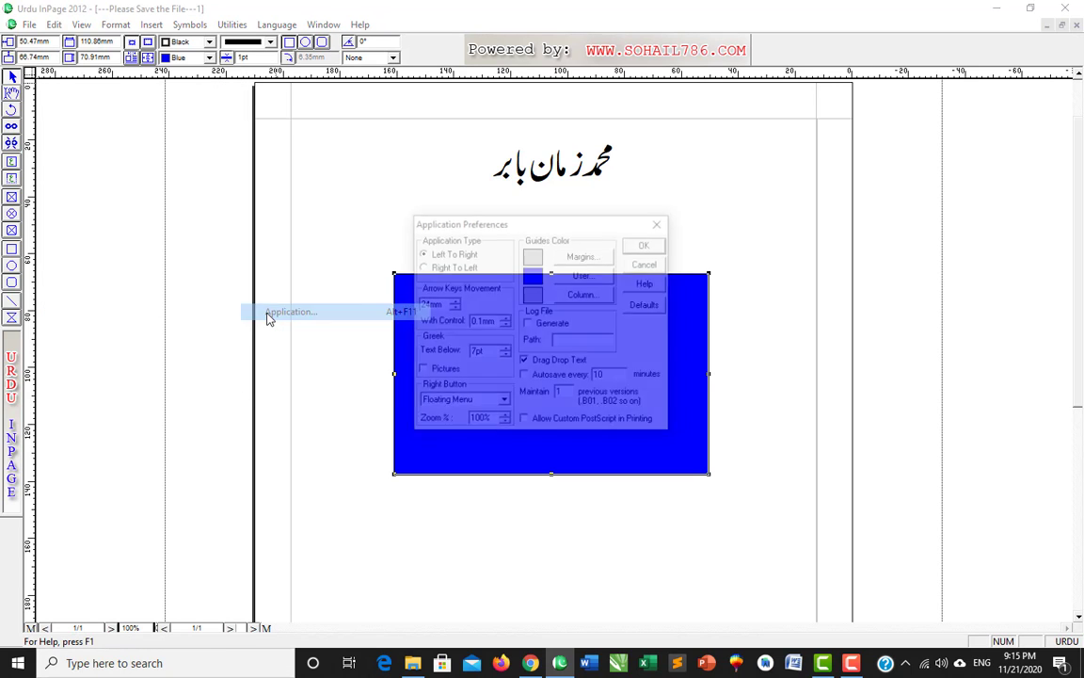
double_click(441, 303)
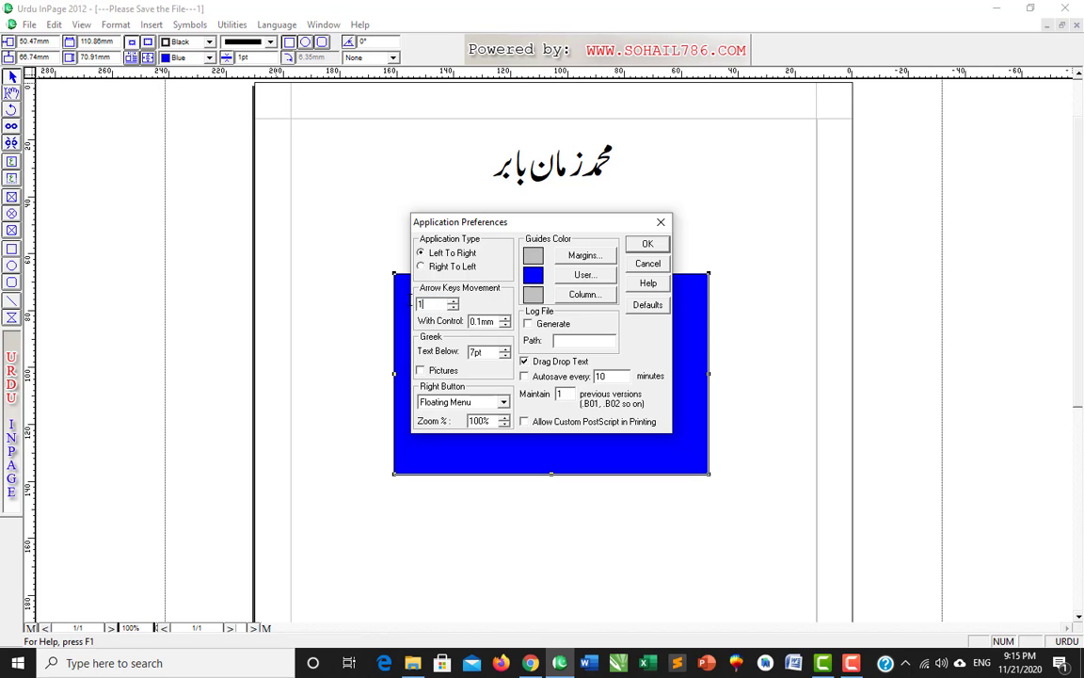
key(Return)
key(Down)
key(Down)
key(Down)
key(Down)
key(Down)
key(Down)
key(Down)
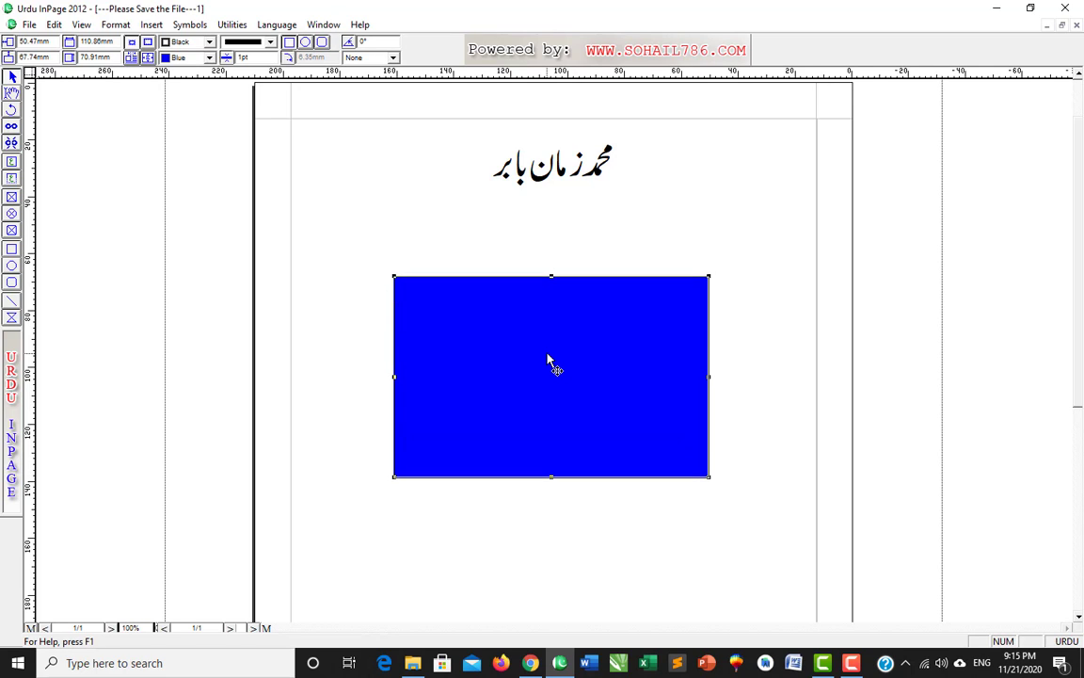
key(Up)
key(Up)
key(Up)
key(Up)
key(Up)
key(Up)
key(Up)
key(Up)
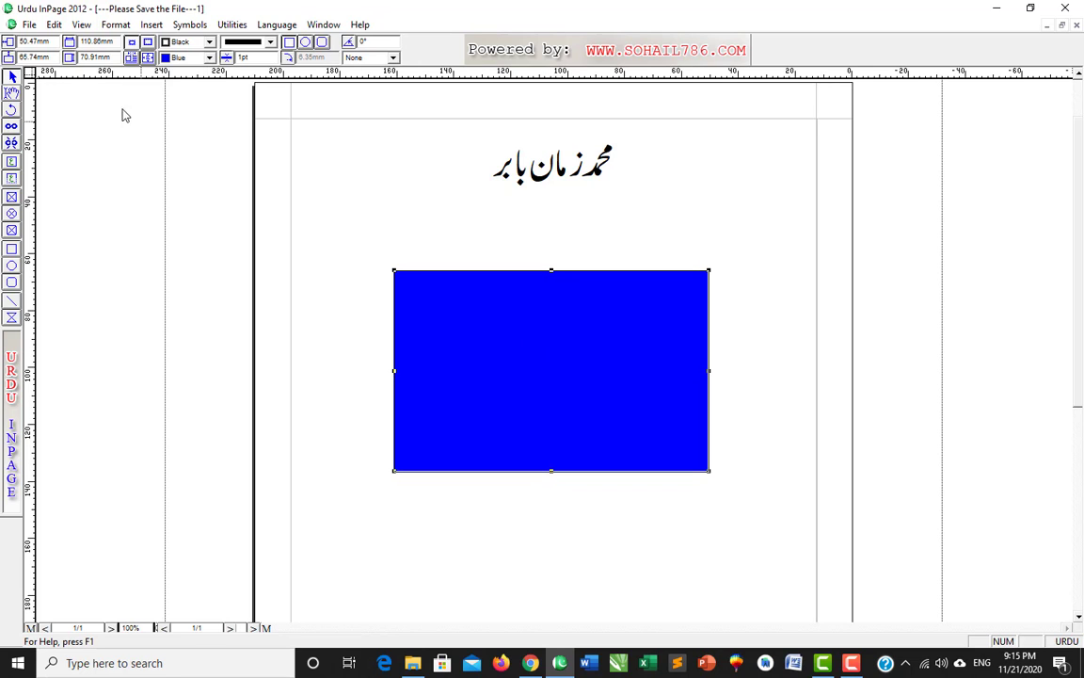
- Review the other application preferences, close with OK, and nudge the rectangle down and up
click(52, 26)
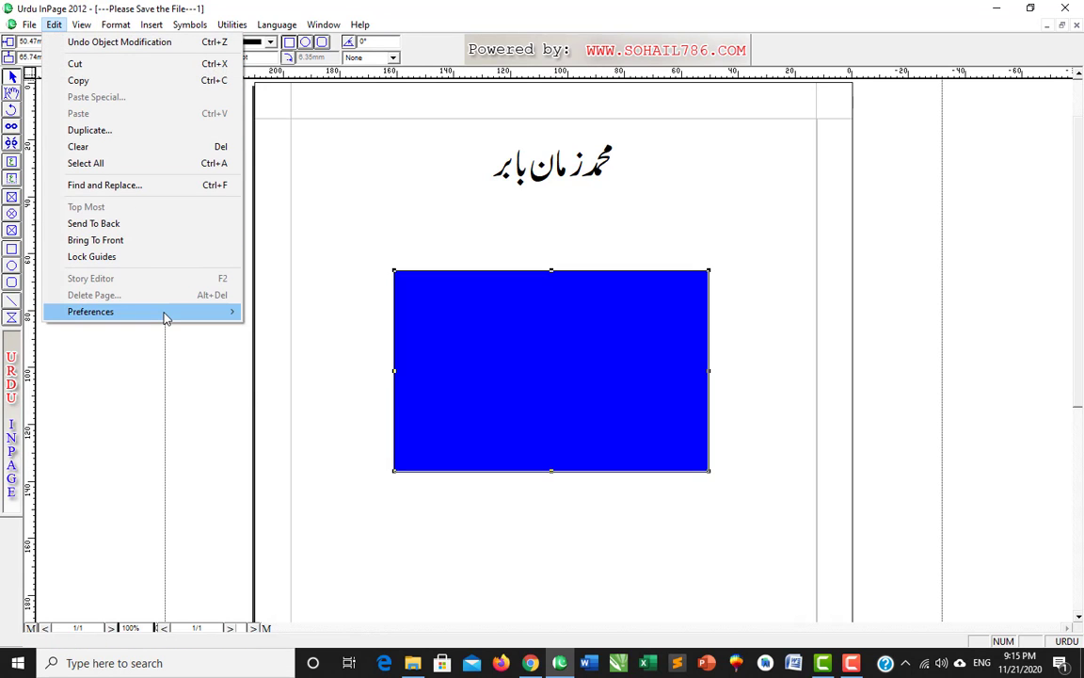
mouse_move(188, 313)
click(273, 312)
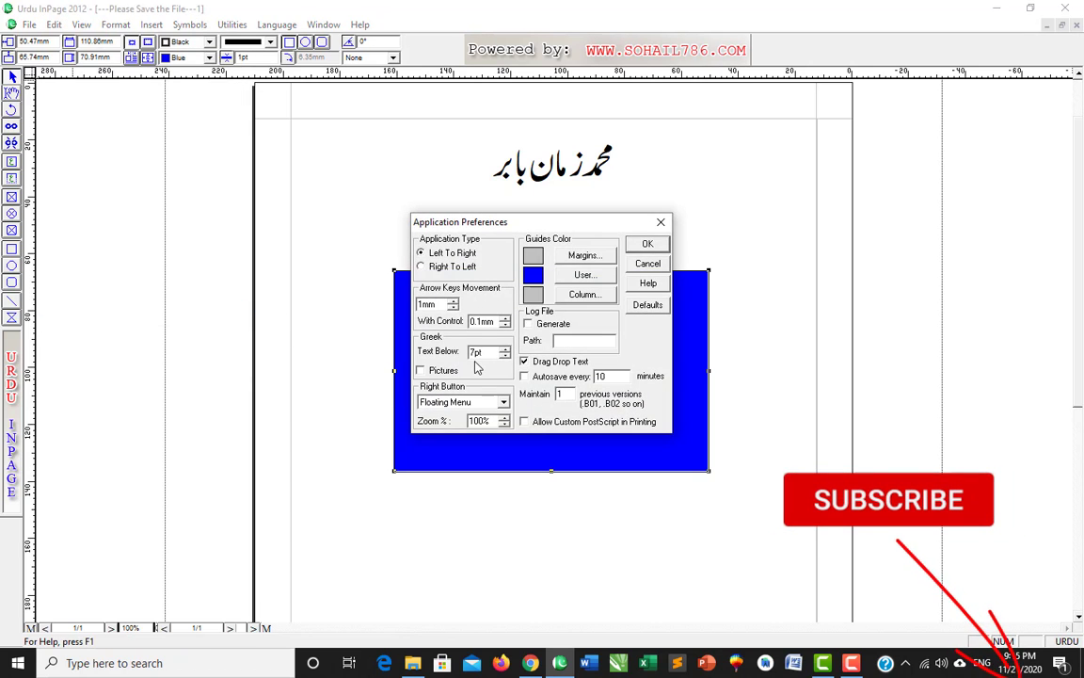
drag(528, 229, 536, 200)
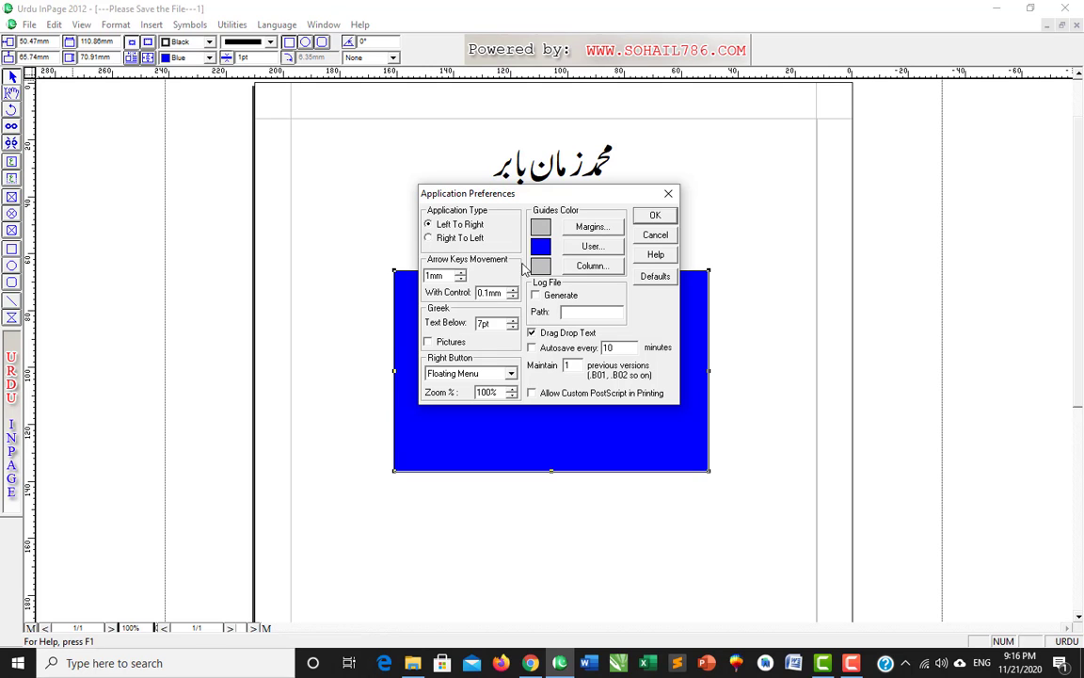
click(659, 216)
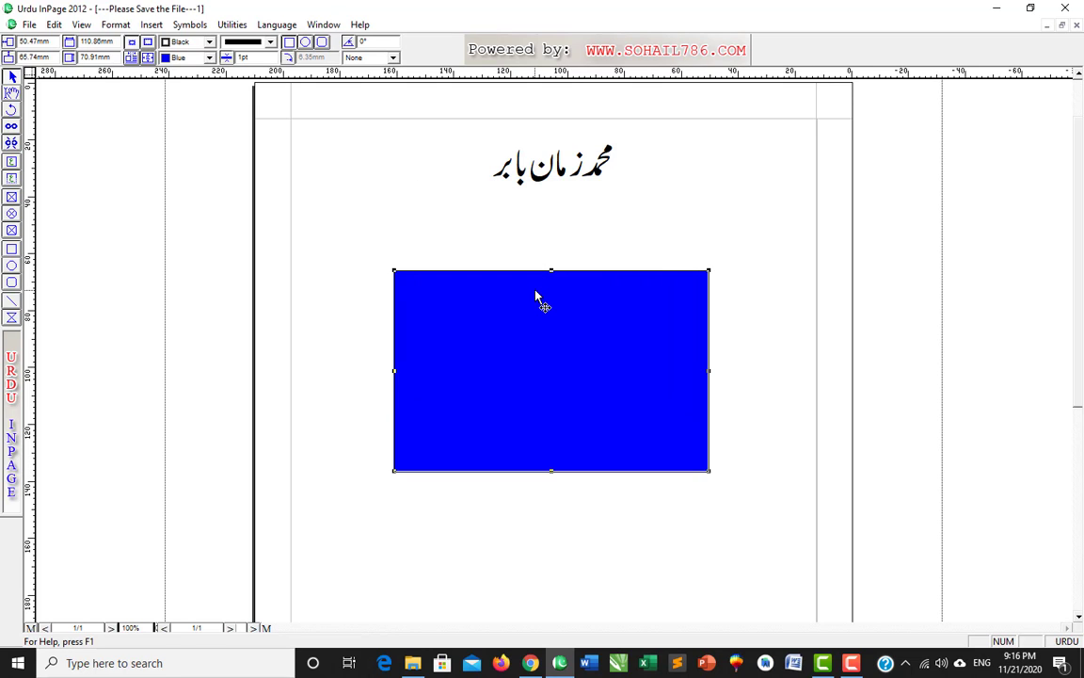
key(Down)
key(Down)
key(Down)
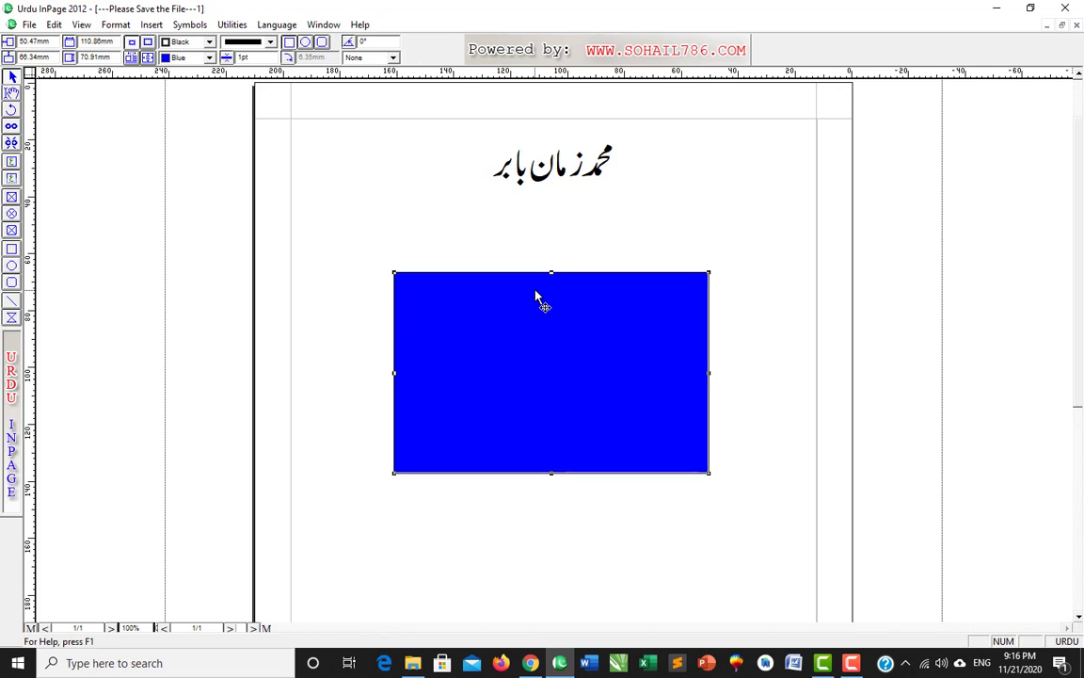
key(Down)
key(Down)
key(Down)
key(Down)
key(Down)
key(Down)
key(Down)
key(Down)
key(Down)
key(Down)
key(Down)
key(Down)
key(Down)
key(Down)
key(Down)
key(Down)
key(Down)
key(Down)
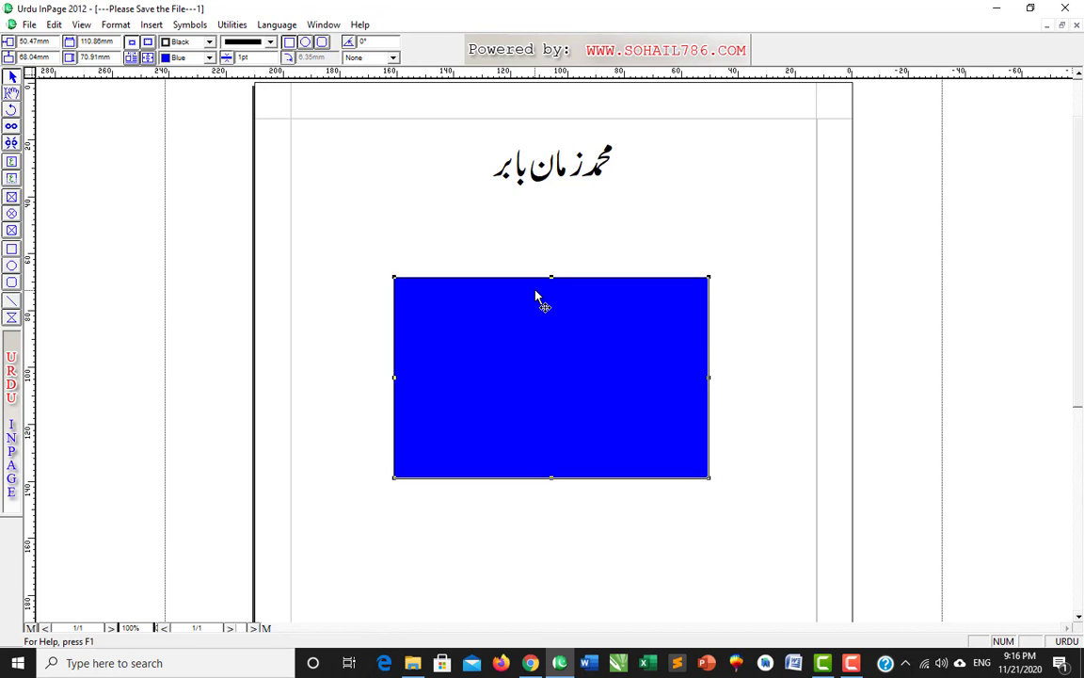
key(Up)
key(Up)
key(Up)
key(Up)
key(Up)
key(Up)
key(Up)
key(Up)
key(Up)
key(Up)
key(Up)
key(Up)
key(Up)
key(Up)
key(Up)
key(Up)
key(Up)
key(Up)
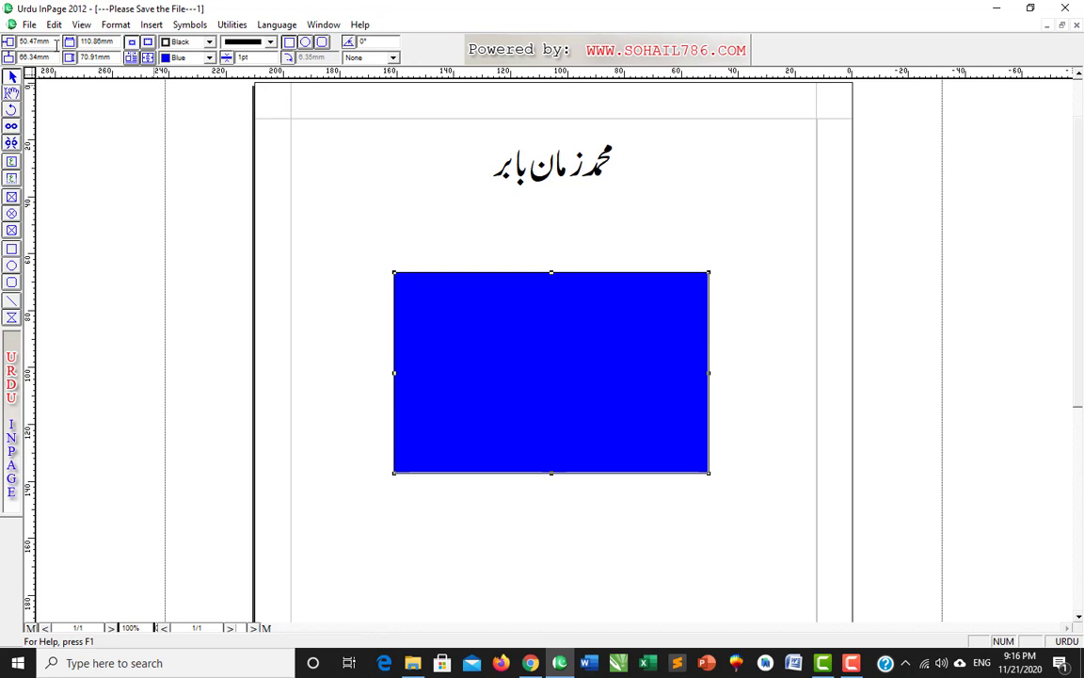
- Set the With Control nudge distance to 1 in Application Preferences
click(54, 25)
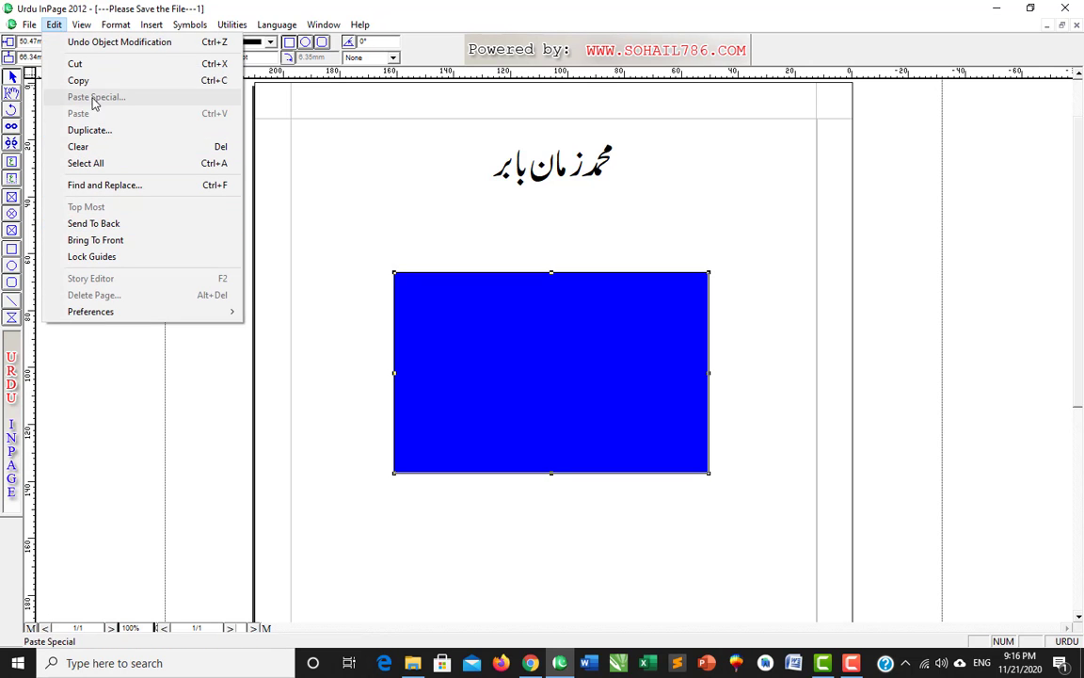
mouse_move(234, 316)
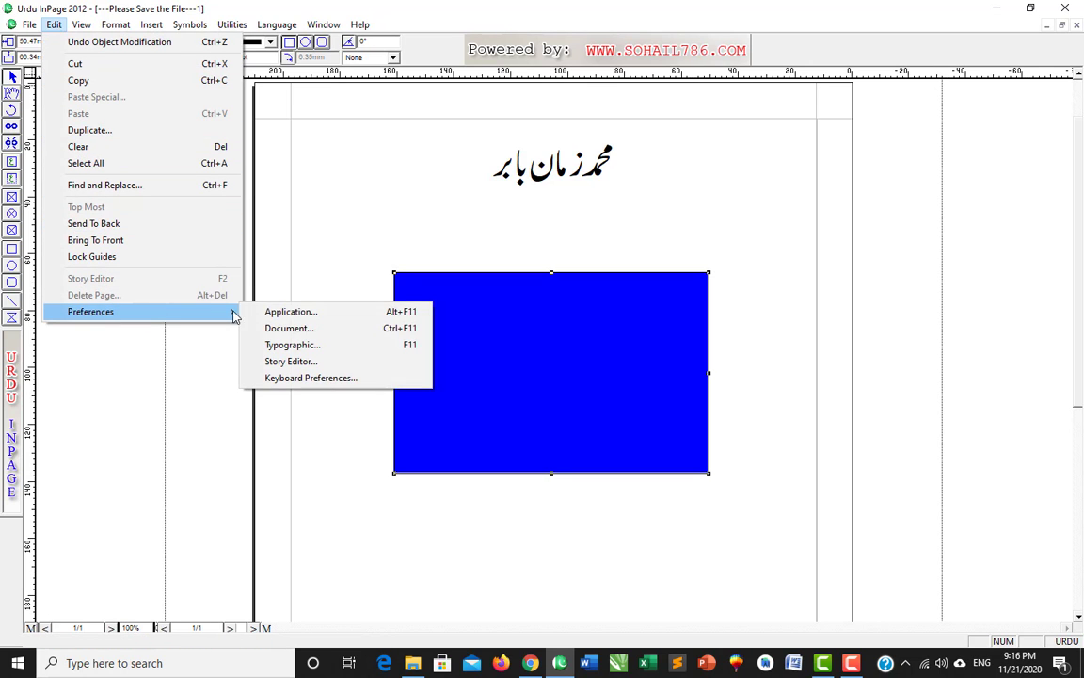
click(287, 312)
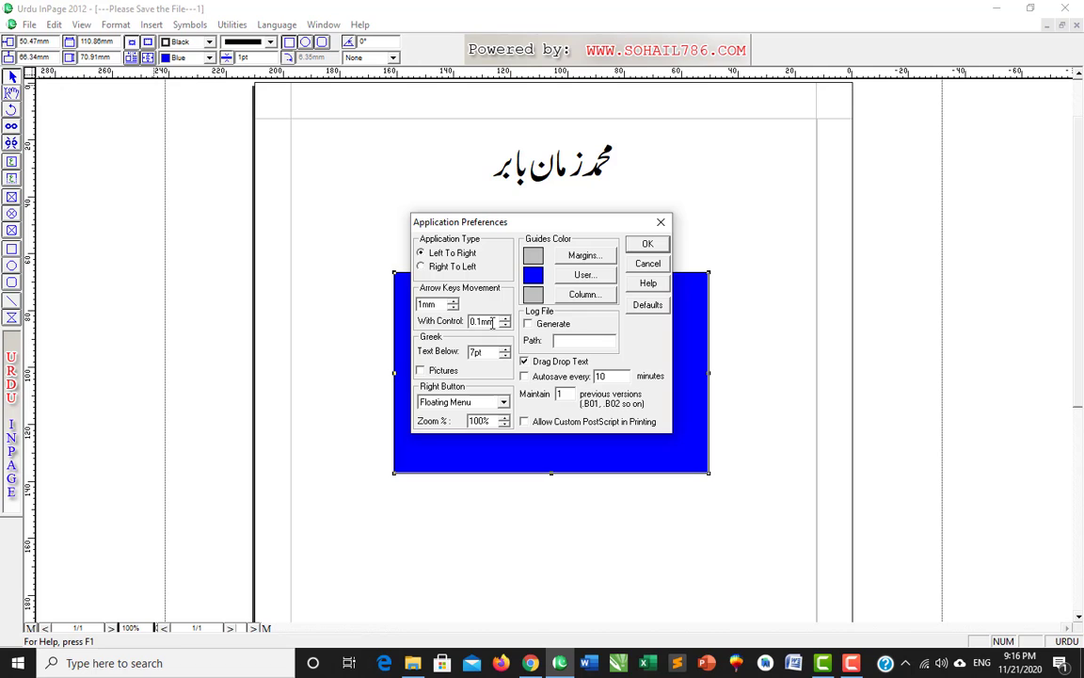
drag(496, 322, 434, 317)
text(15)
key(Return)
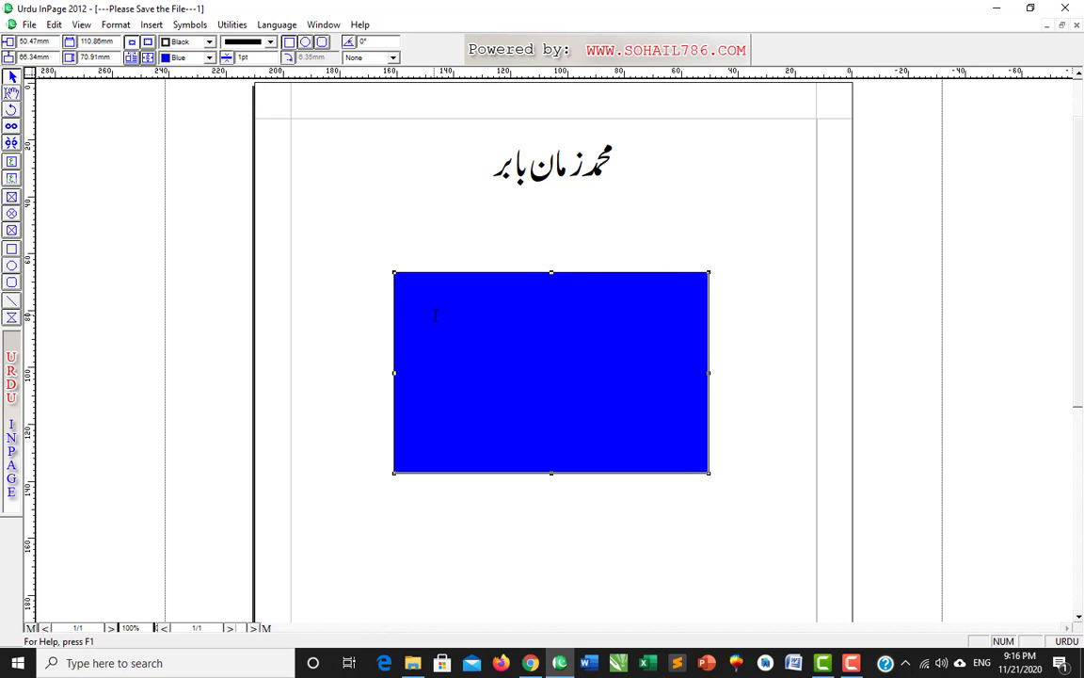
- Test the Ctrl+arrow nudge by moving the blue rectangle up and down repeatedly
key(ctrl+Down)
key(ctrl+Down)
key(ctrl+Up)
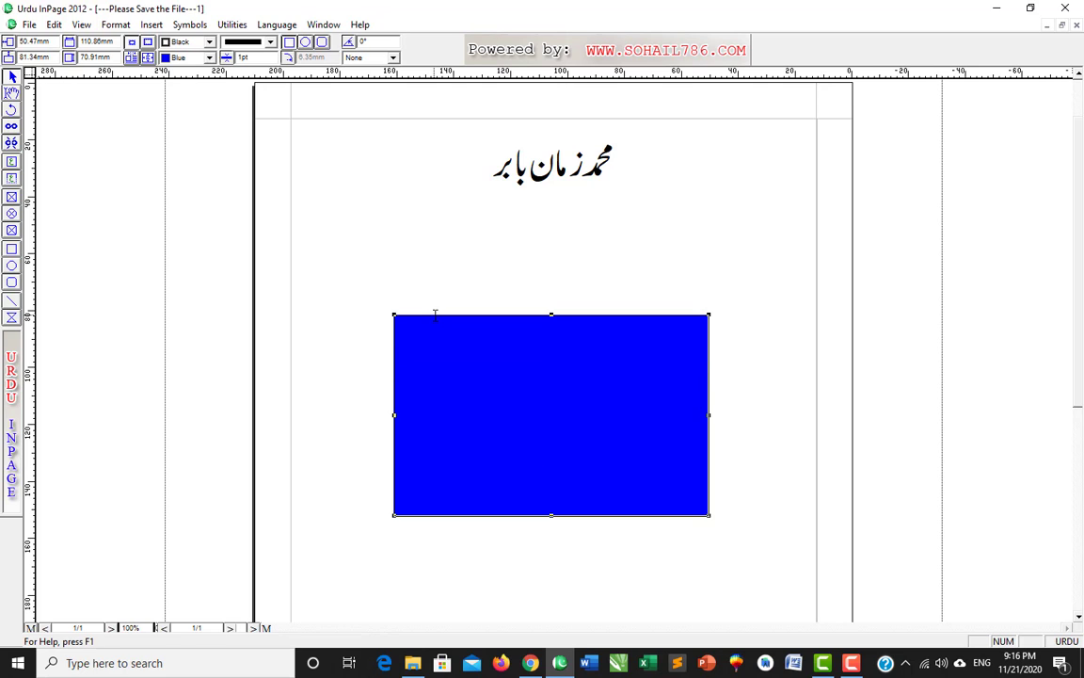
key(ctrl+Up)
key(ctrl+Down)
key(ctrl+Up)
key(ctrl+Up)
key(ctrl+Down)
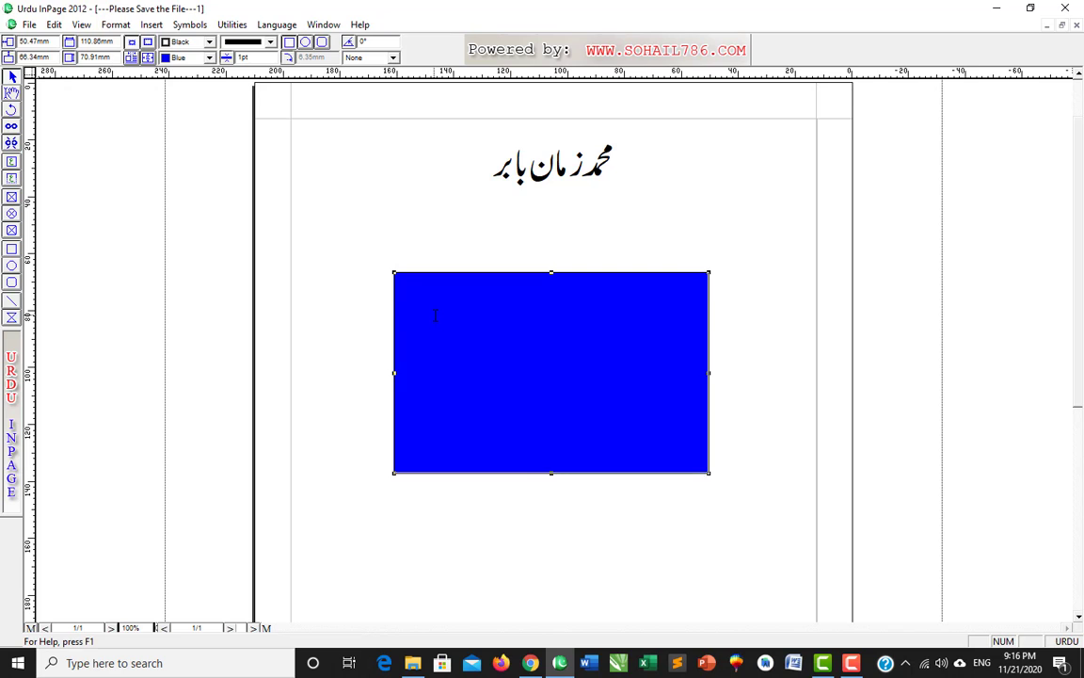
key(ctrl+Down)
key(ctrl+Down)
key(ctrl+Up)
key(ctrl+Up)
key(ctrl+Down)
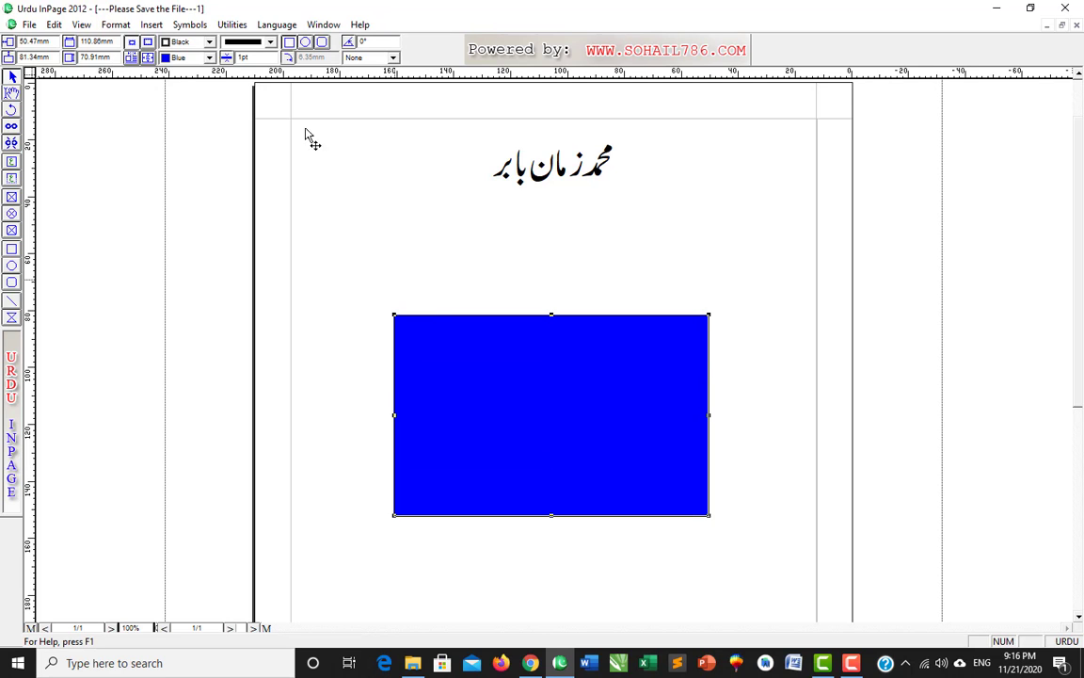
- Re-enter the With Control value as 0, confirm, and nudge the rectangle up three small steps
click(55, 25)
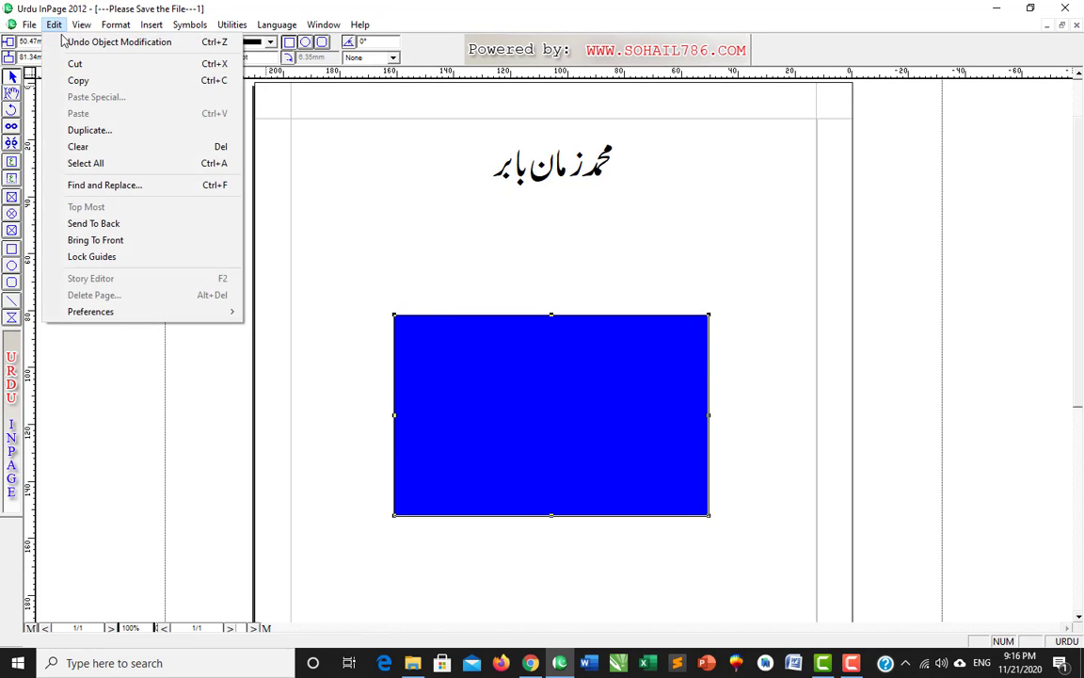
mouse_move(124, 312)
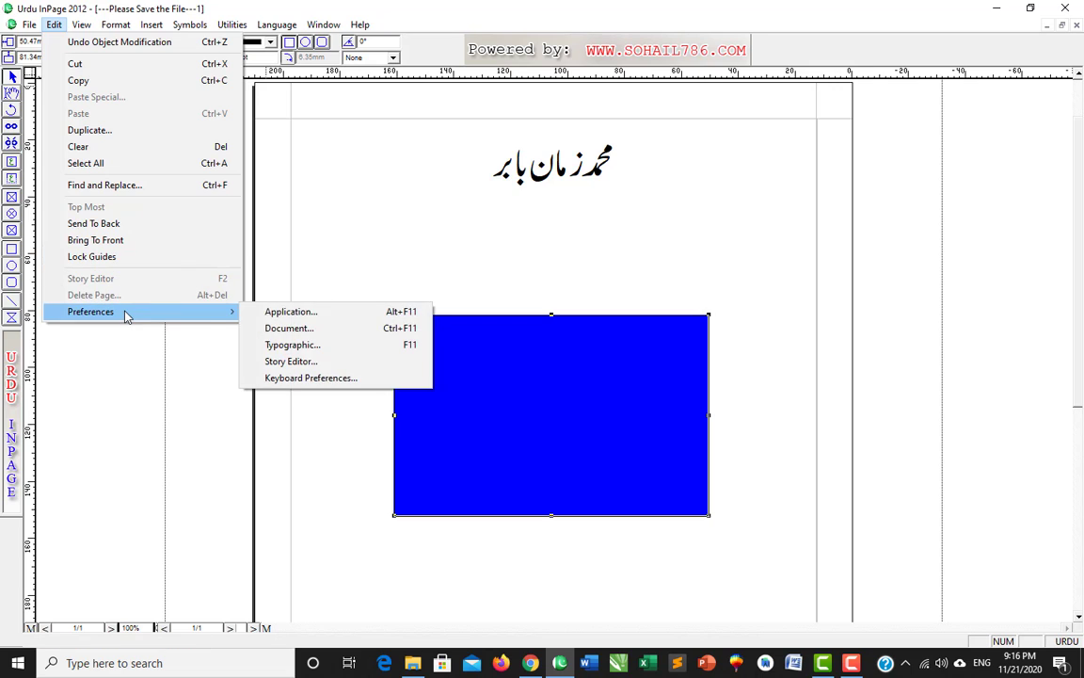
click(266, 313)
drag(494, 324, 423, 320)
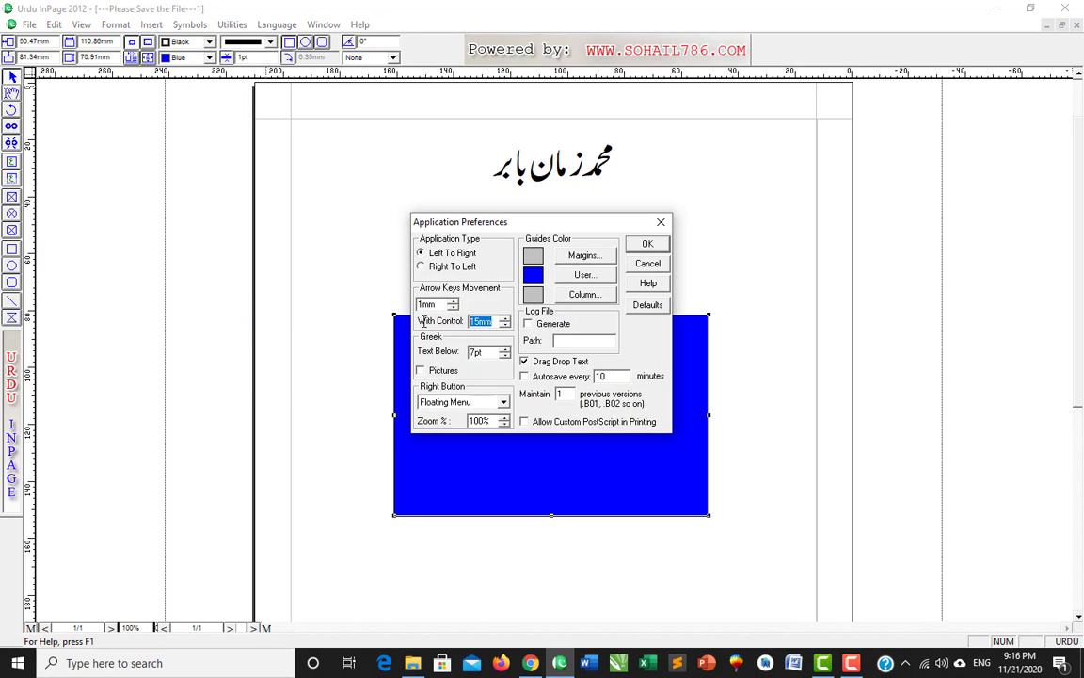
text(0.1)
click(646, 246)
key(Up)
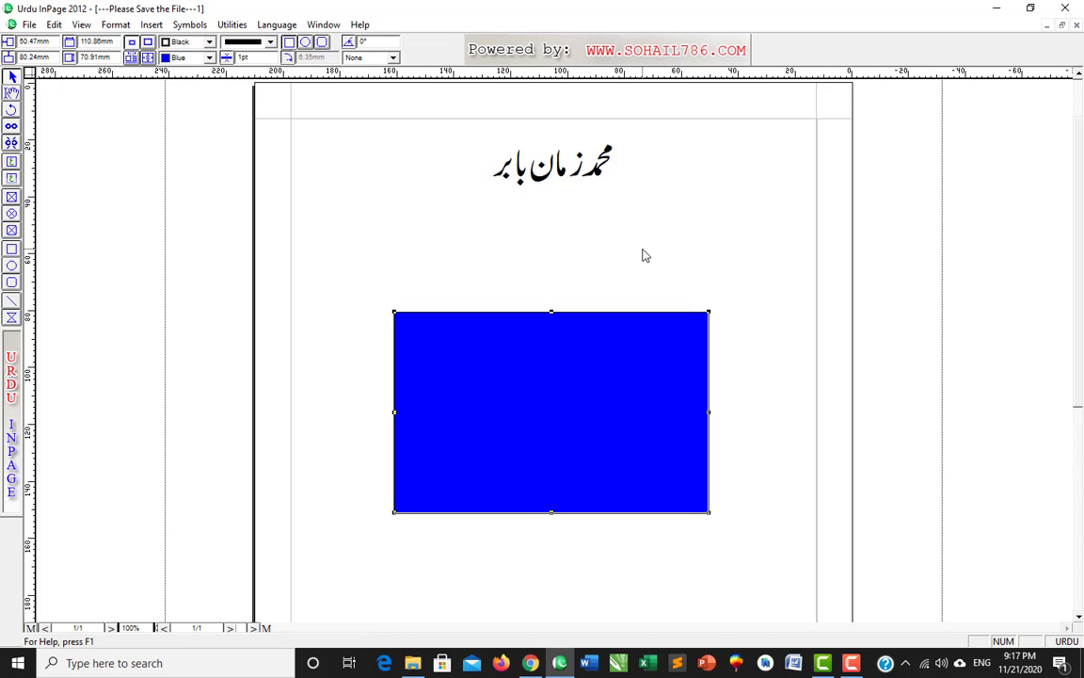
key(Up)
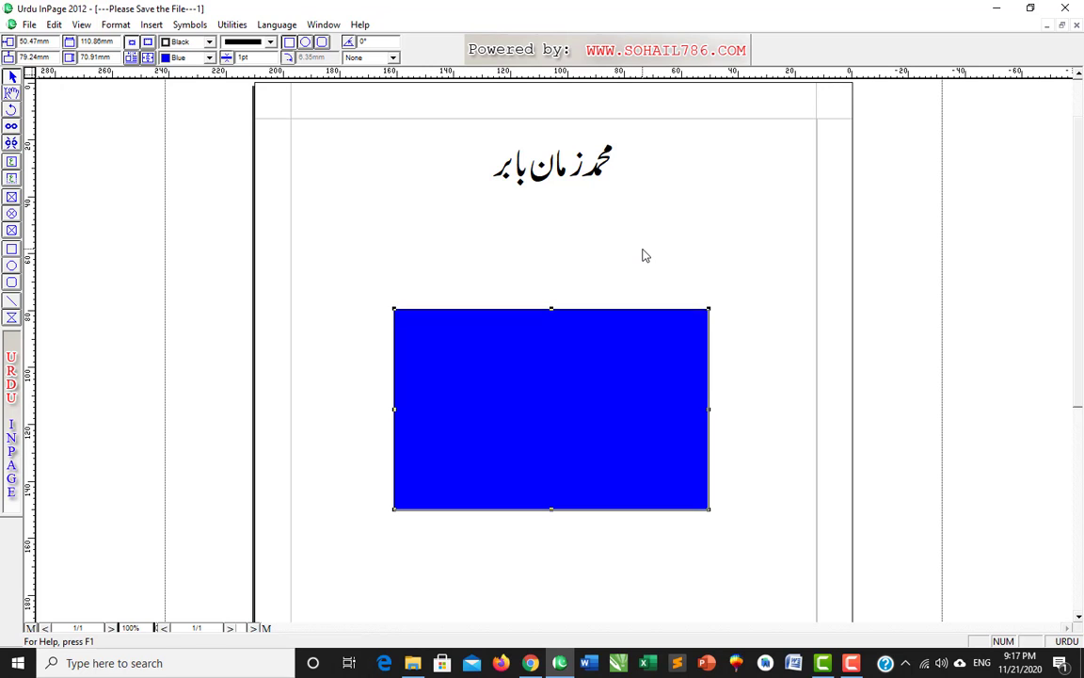
key(Up)
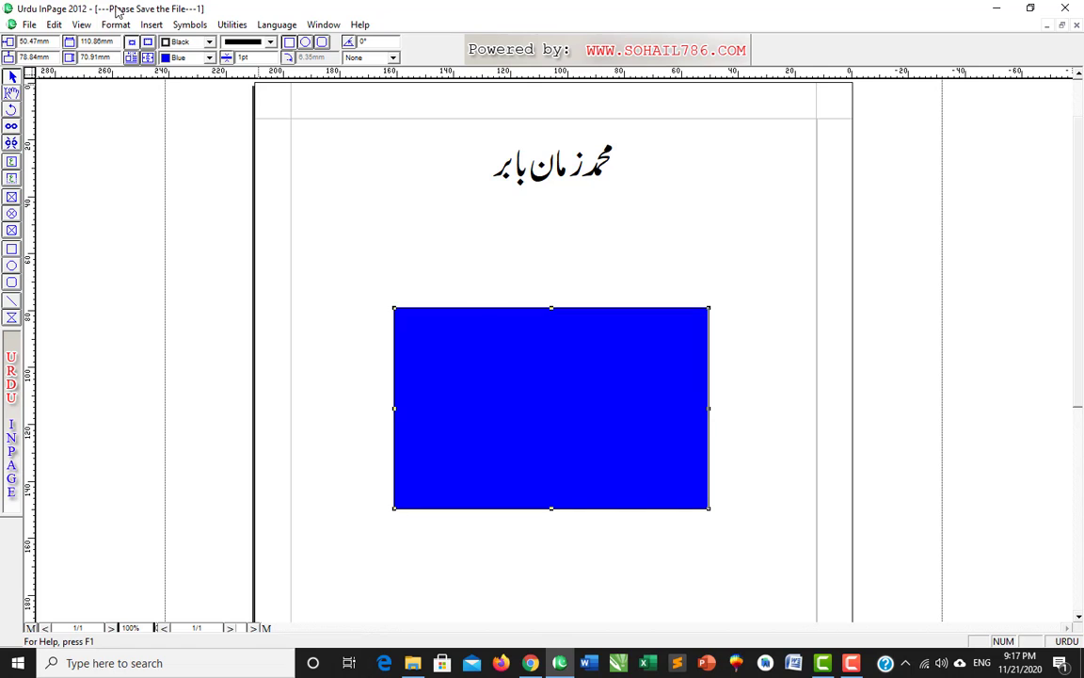
- Close Application Preferences without changes and delete the blue rectangle
click(55, 25)
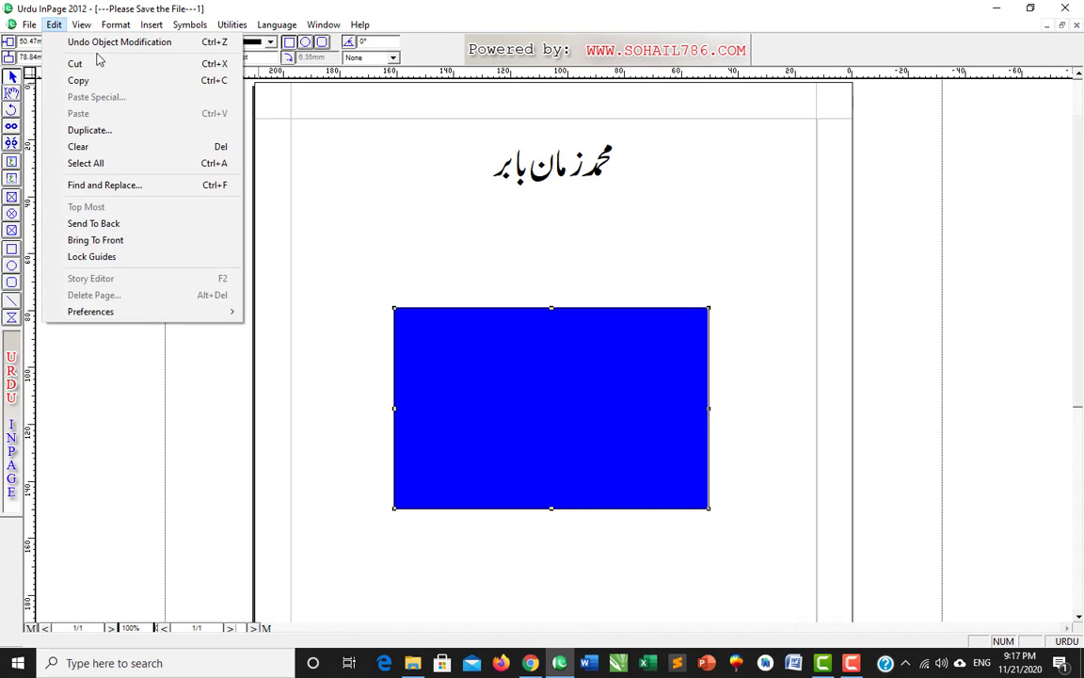
mouse_move(215, 311)
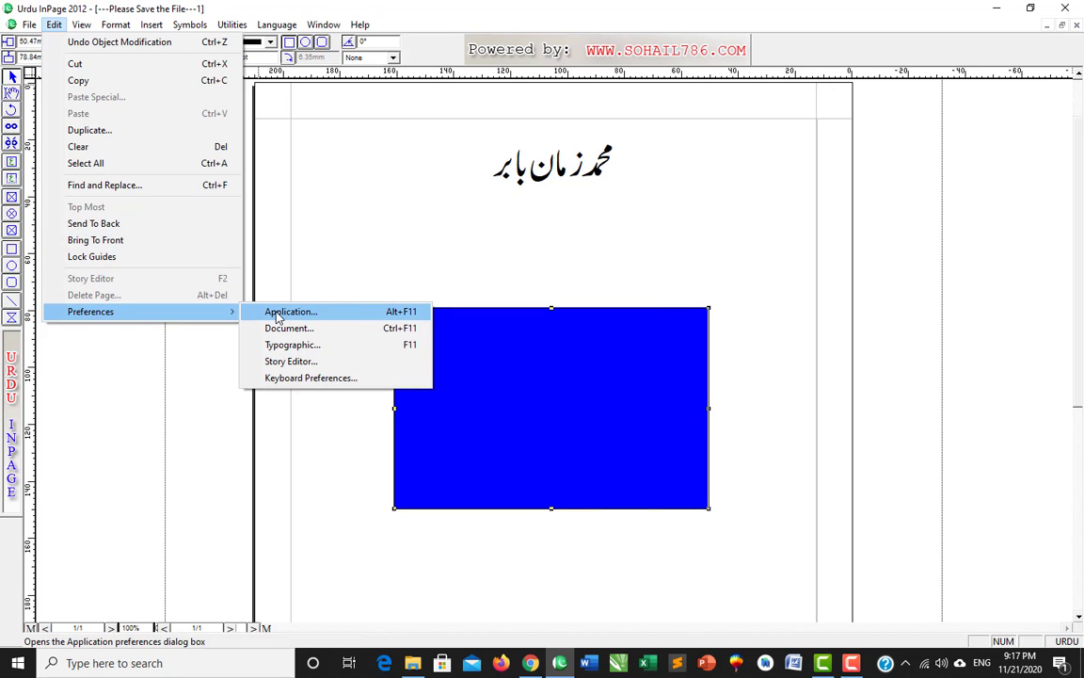
click(277, 316)
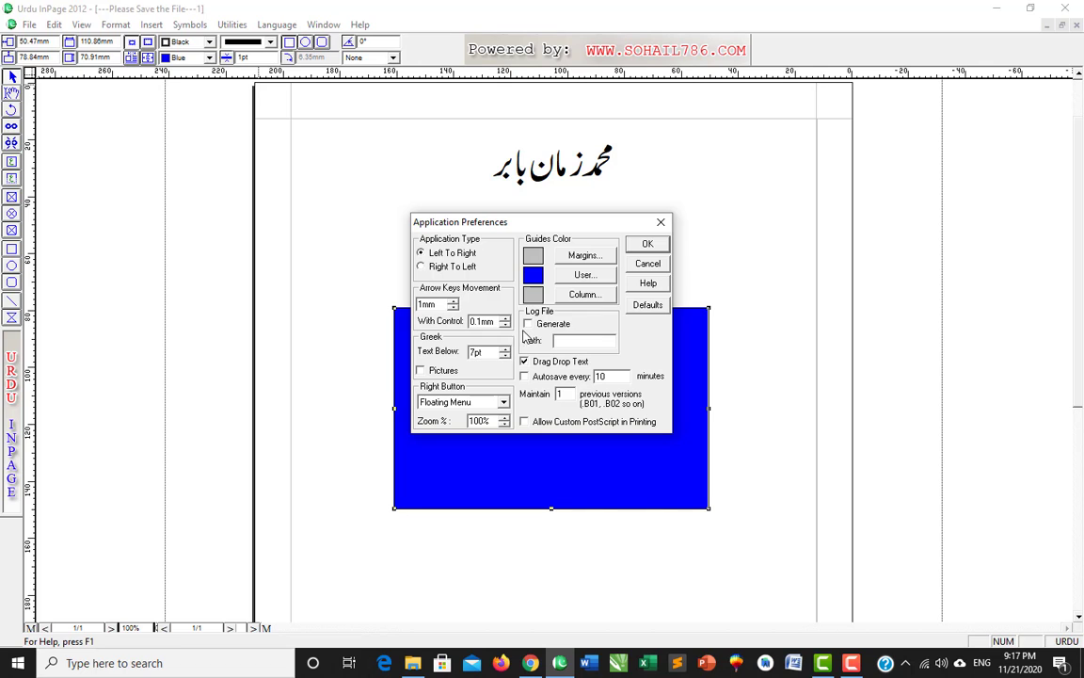
click(662, 222)
key(Delete)
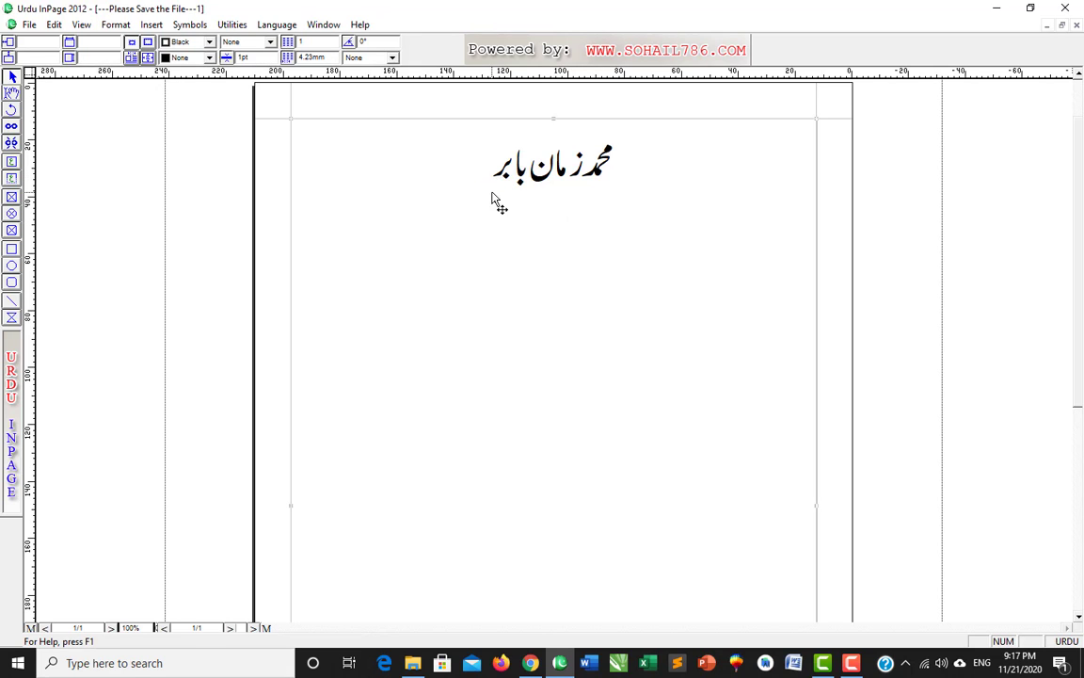
click(11, 91)
click(527, 174)
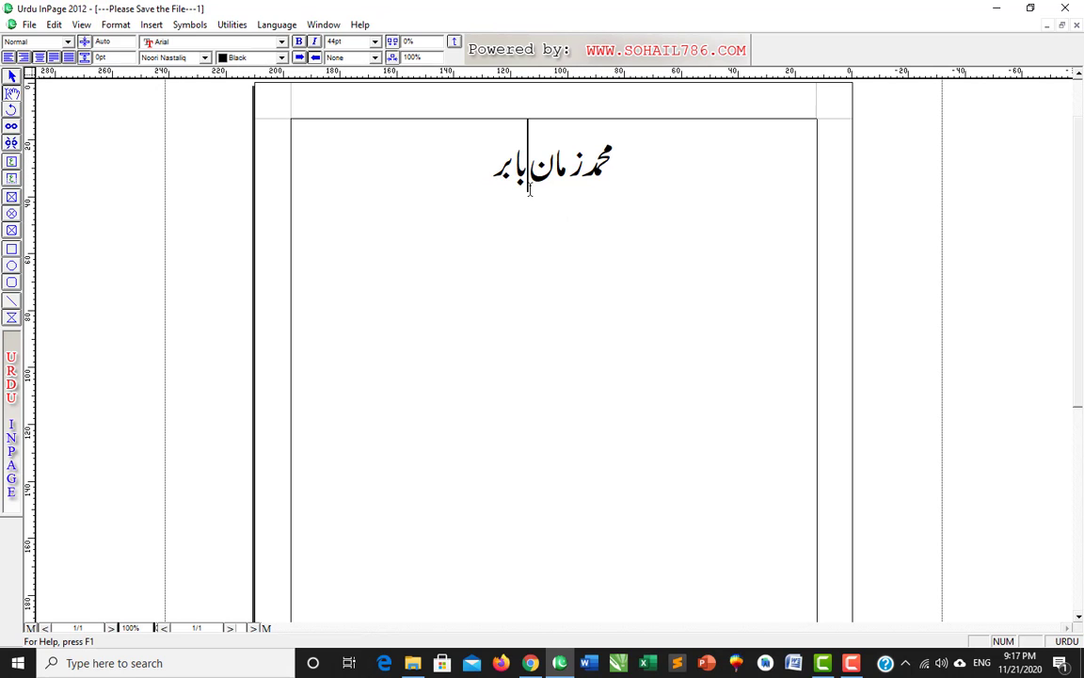
click(463, 177)
drag(404, 166, 644, 166)
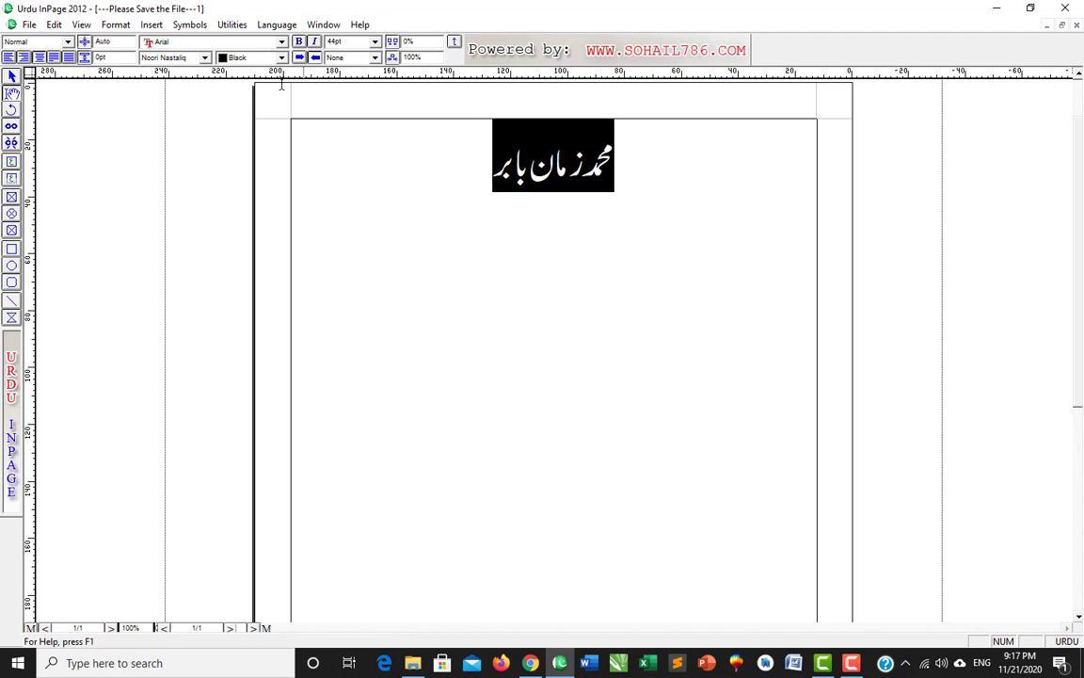
click(53, 25)
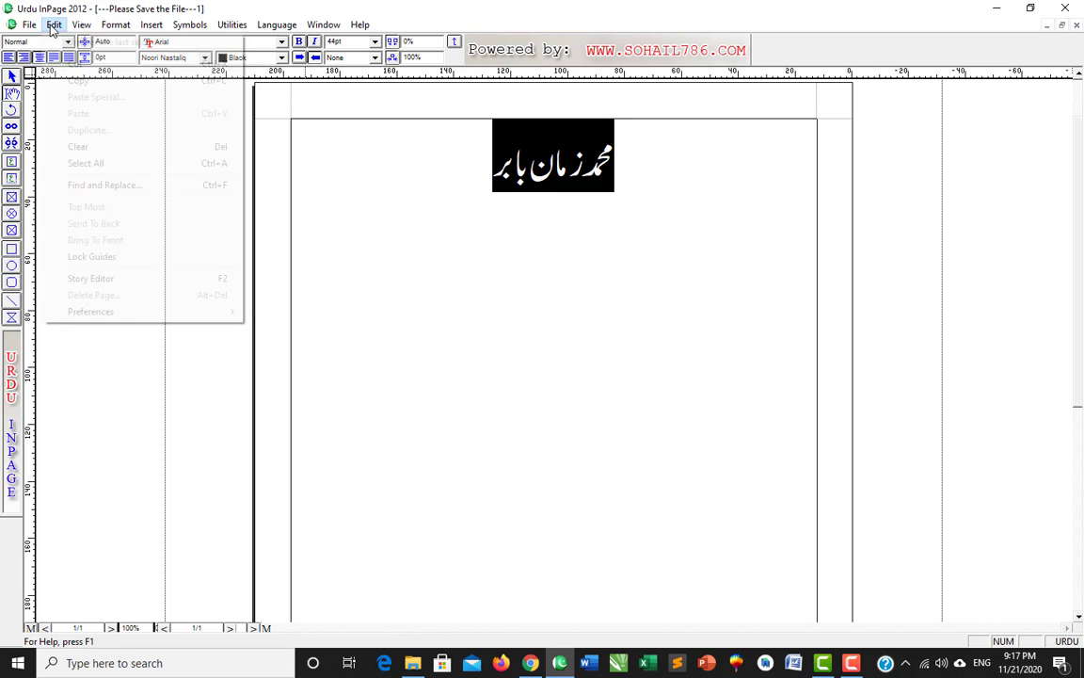
mouse_move(232, 318)
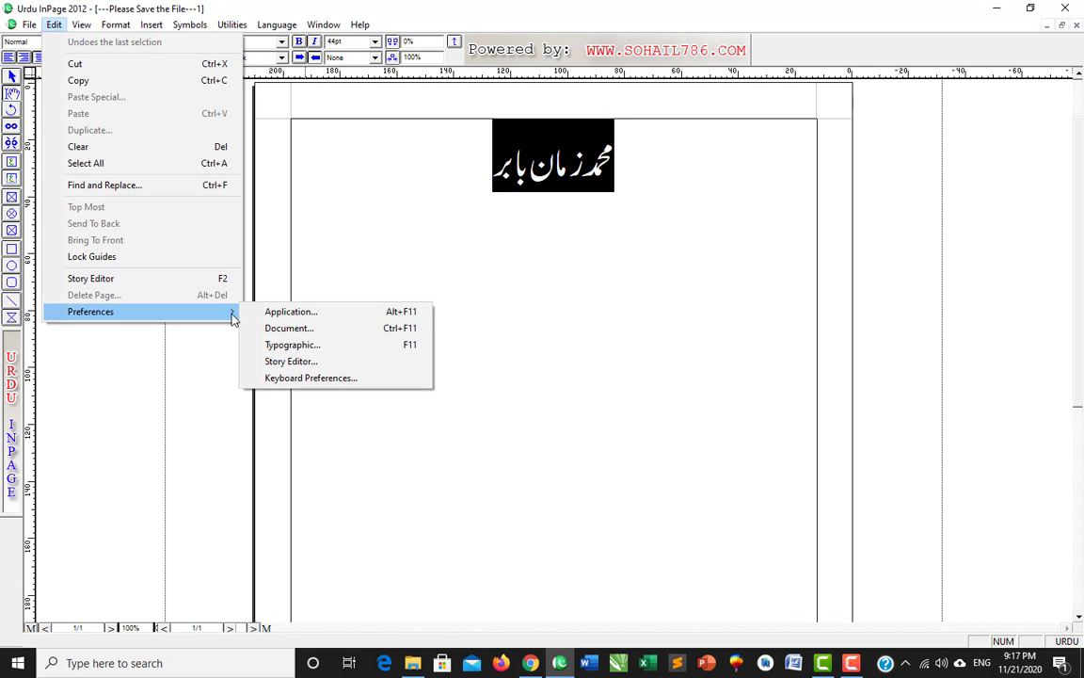
click(312, 311)
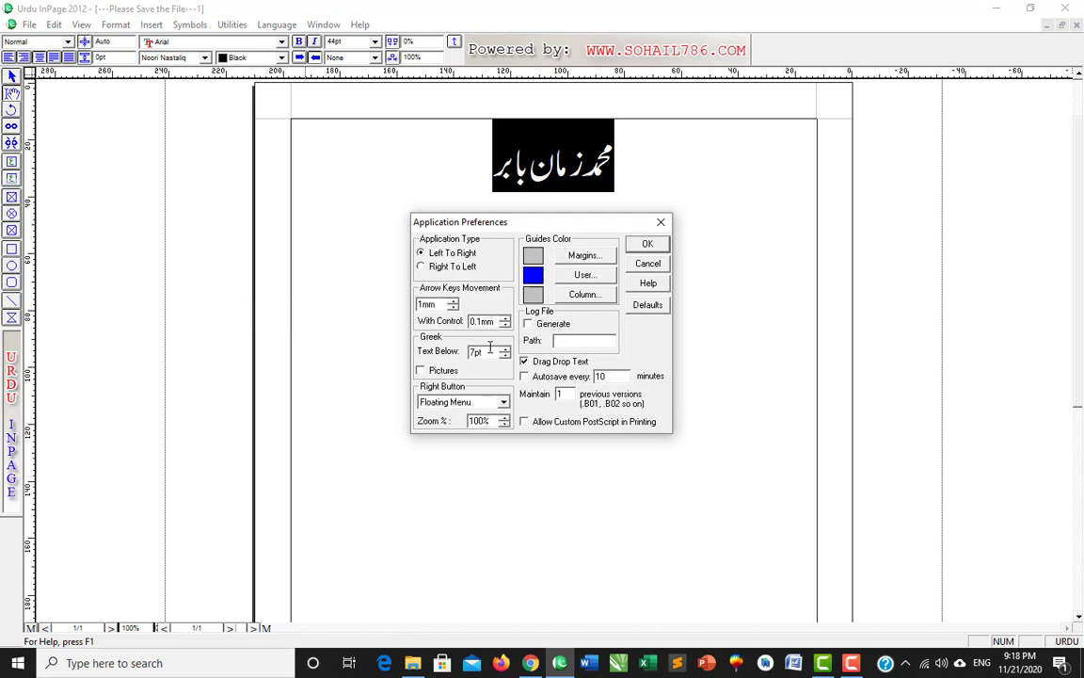
drag(489, 348, 446, 342)
key(Return)
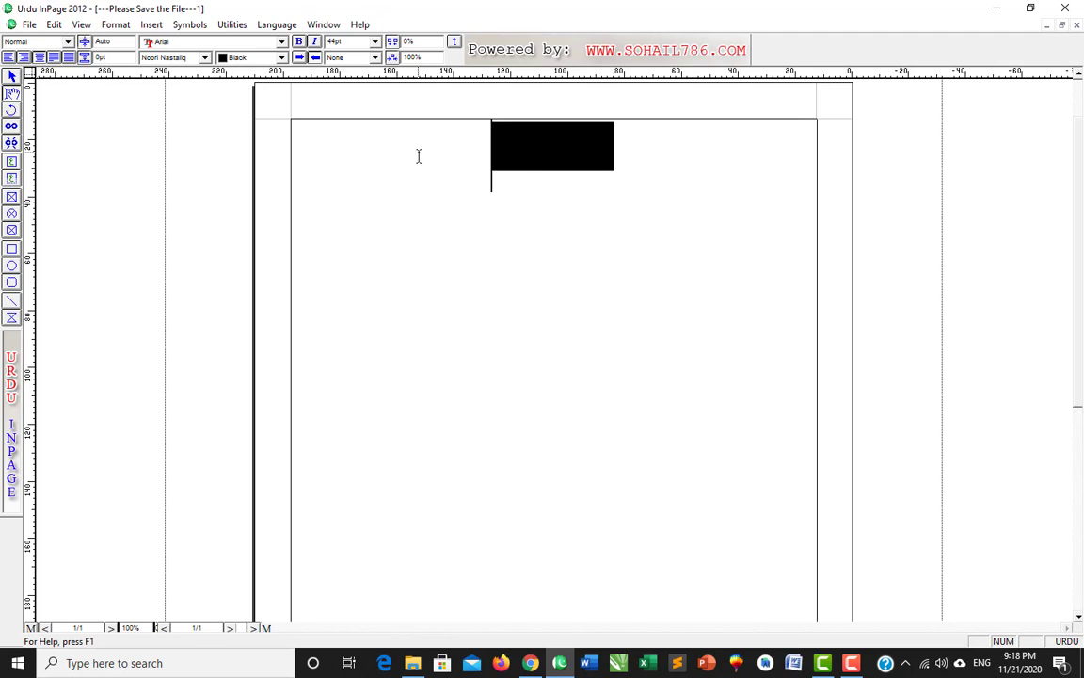
drag(481, 149, 649, 134)
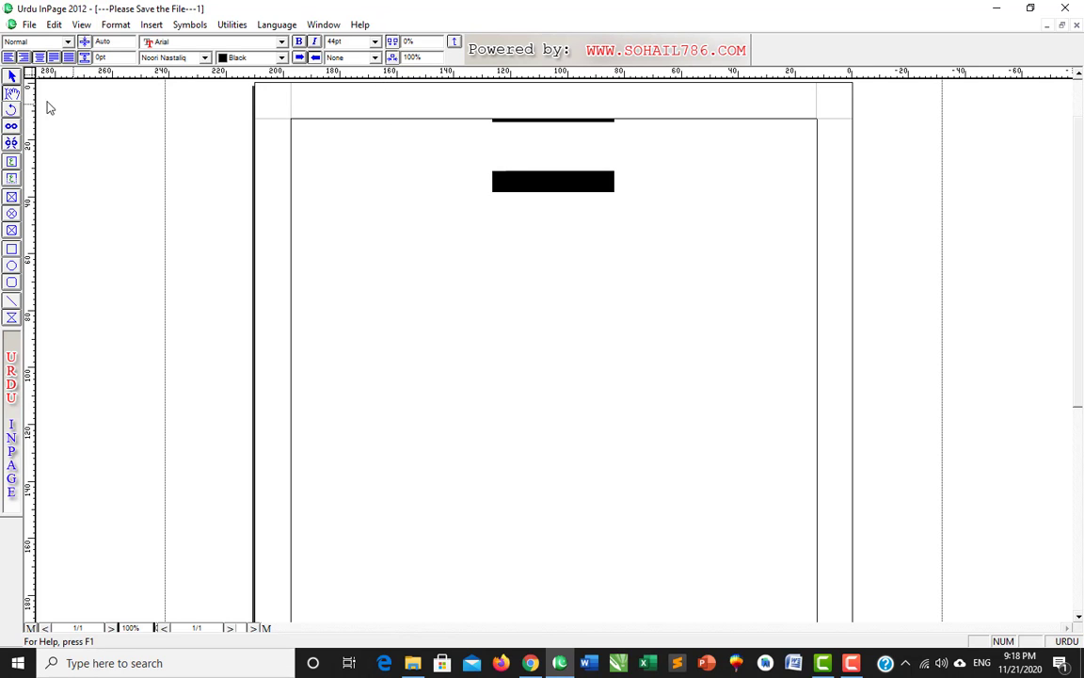
click(54, 25)
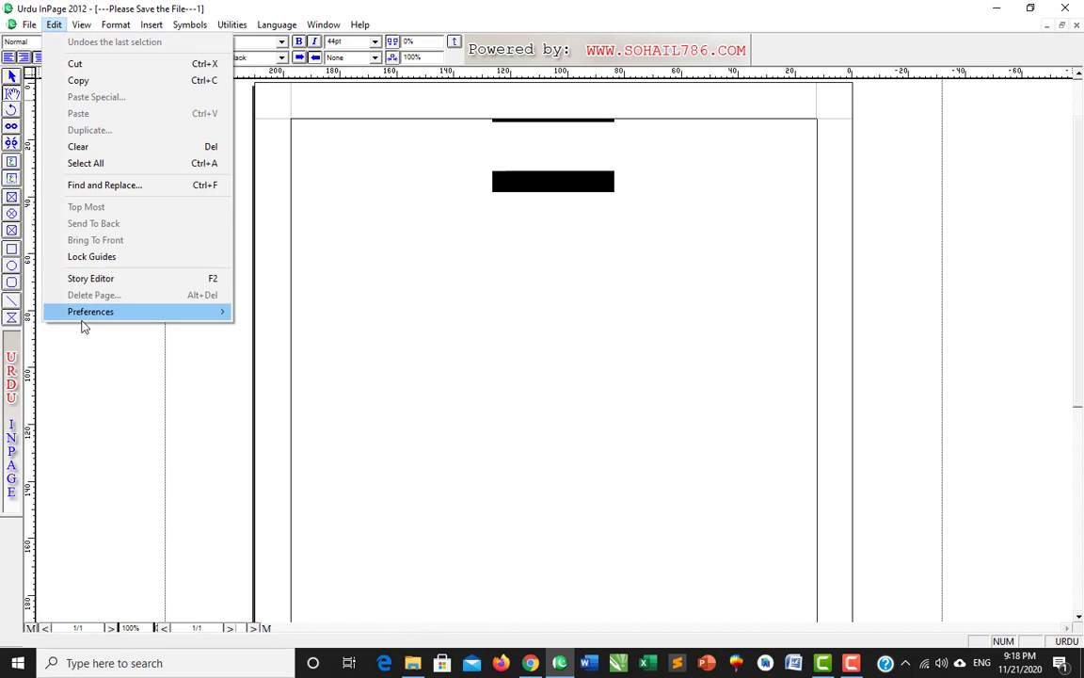
mouse_move(214, 313)
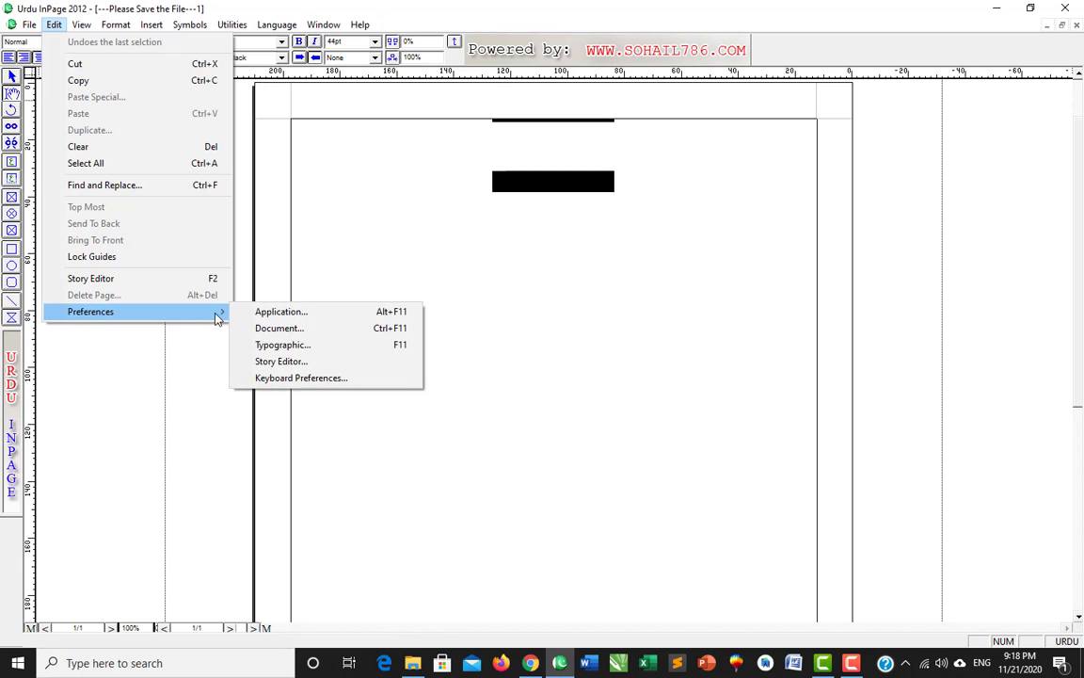
click(286, 314)
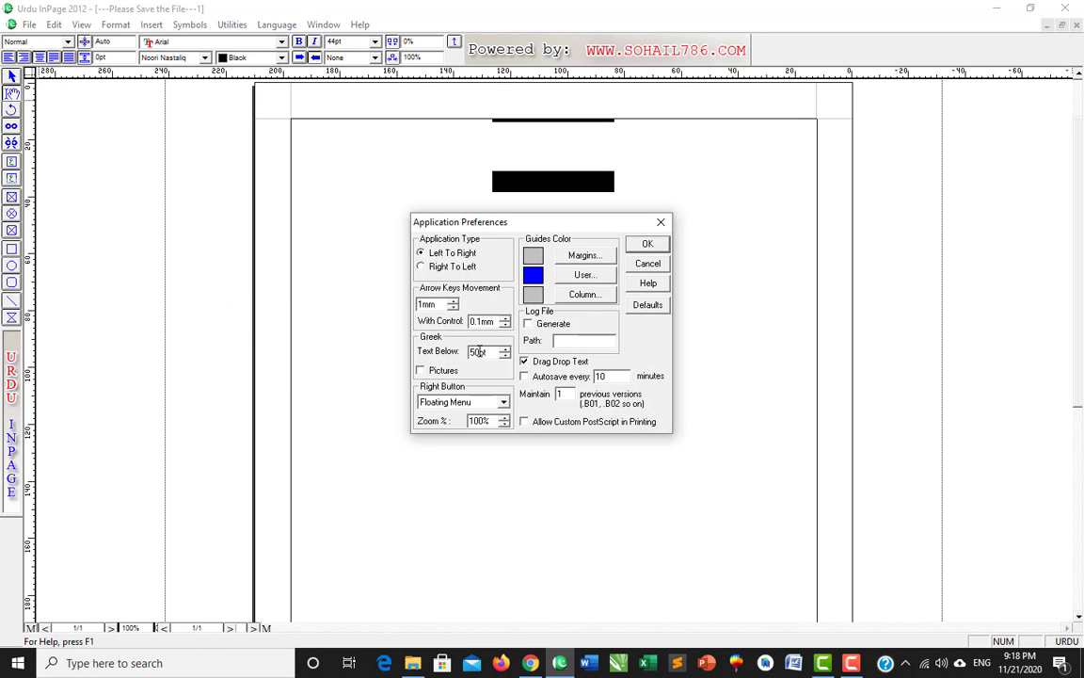
drag(492, 350, 395, 353)
text(7)
key(Return)
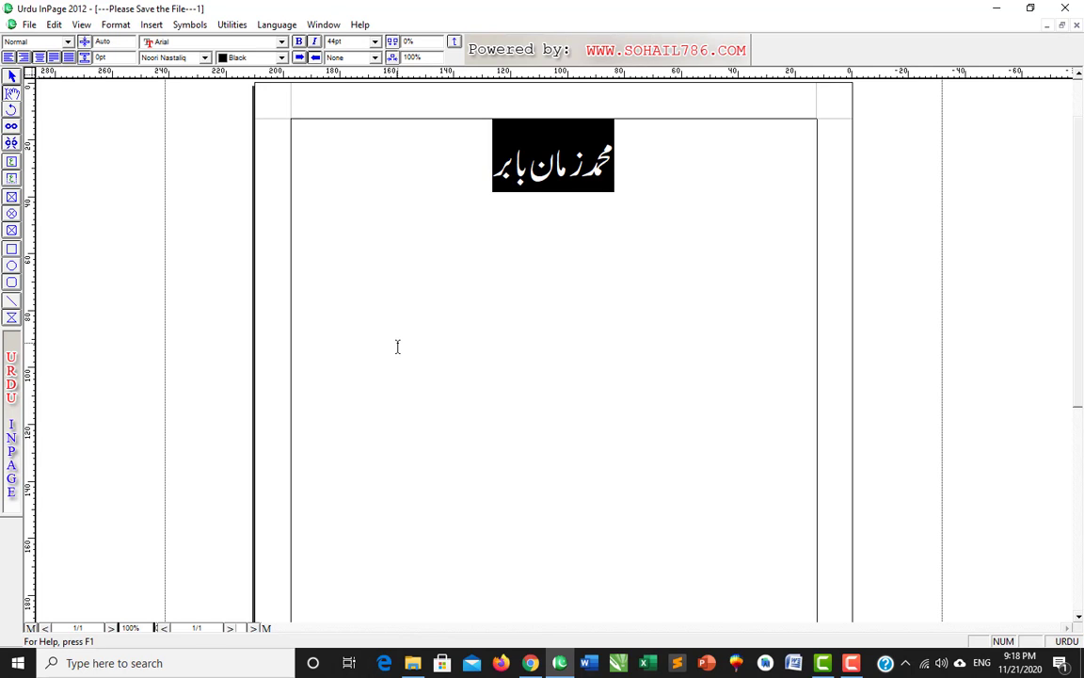
click(397, 347)
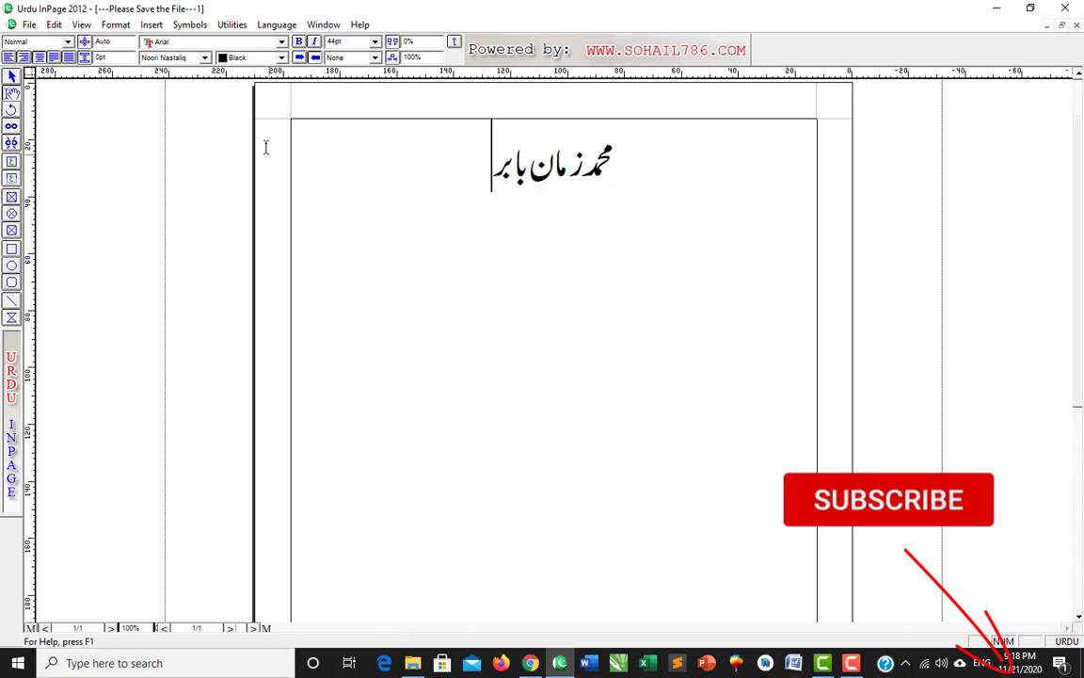
click(54, 25)
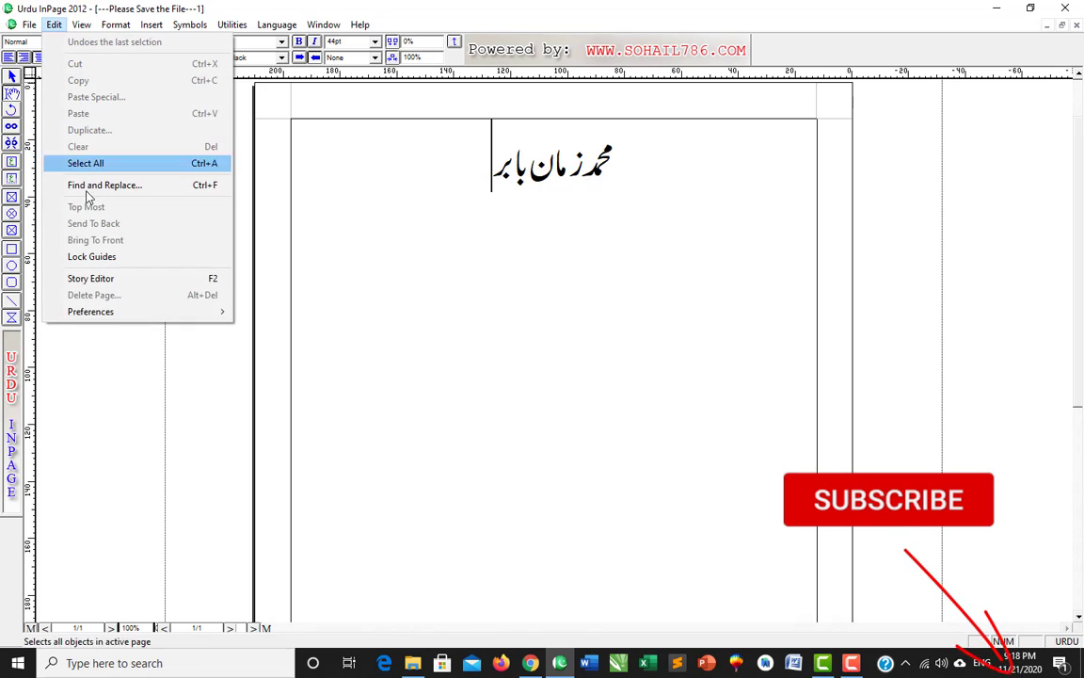
mouse_move(116, 313)
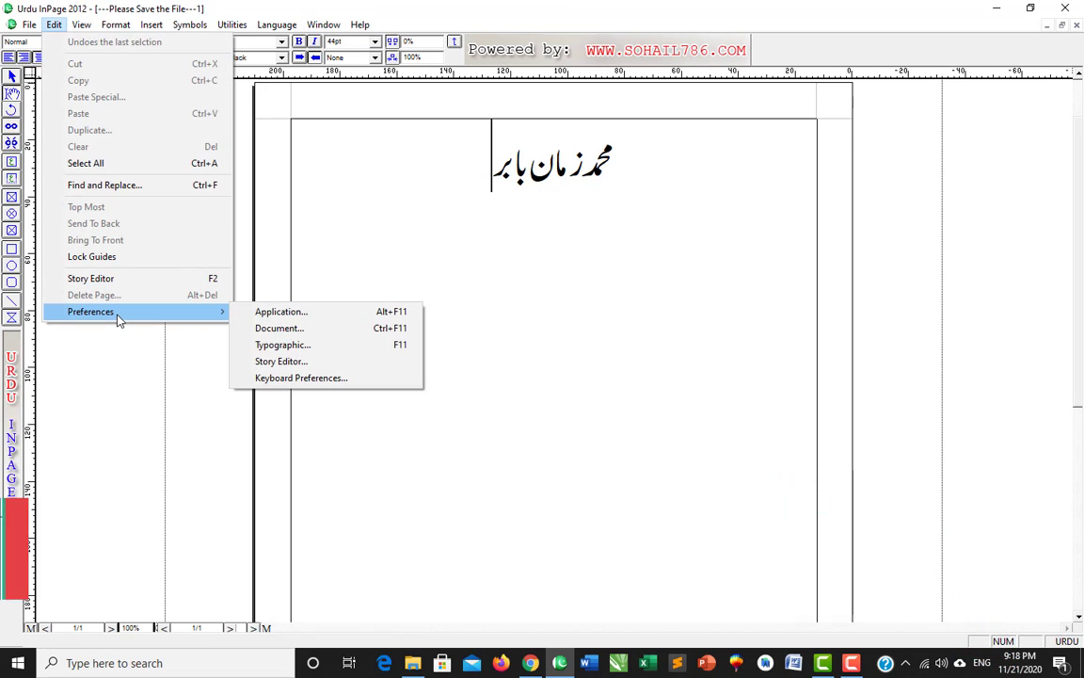
click(308, 313)
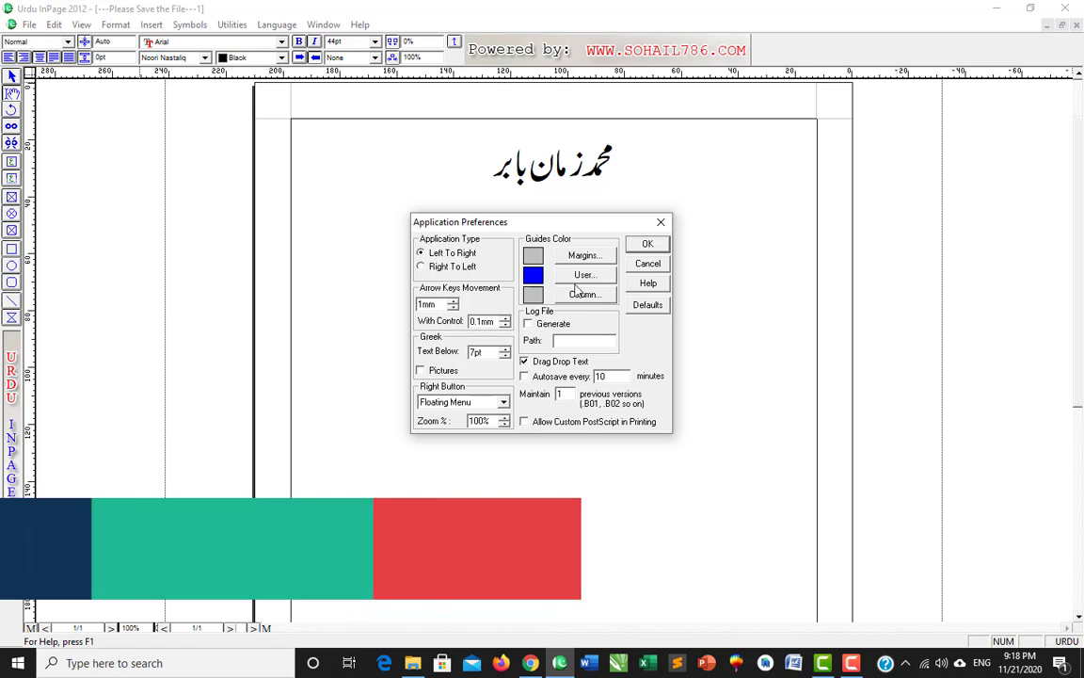
click(651, 245)
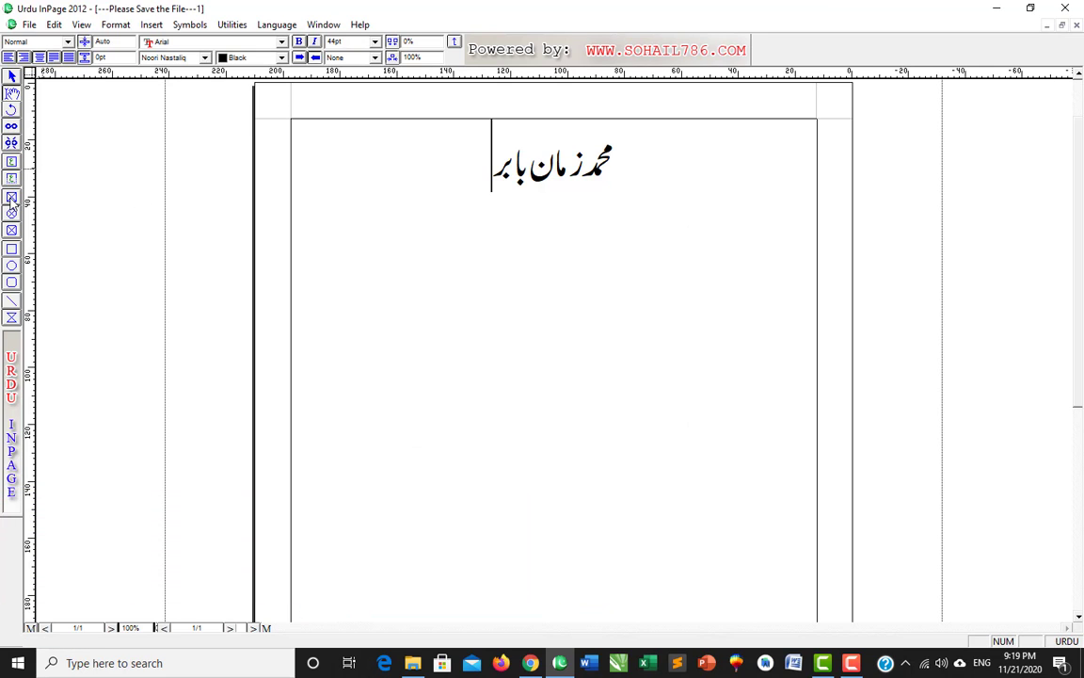
click(55, 25)
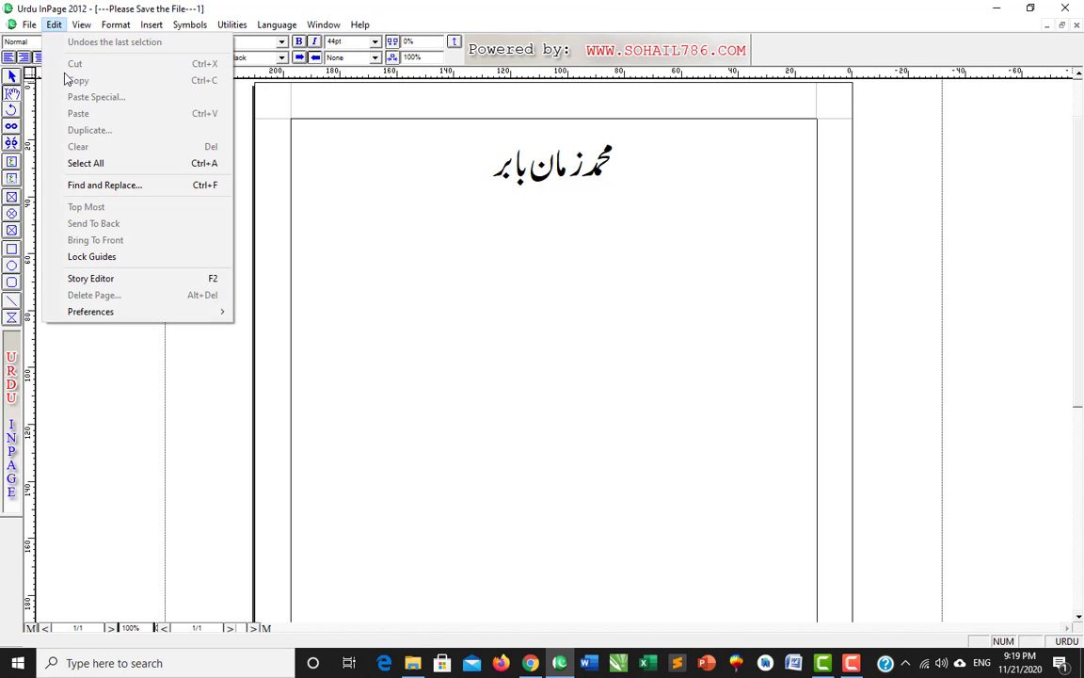
mouse_move(117, 313)
click(266, 314)
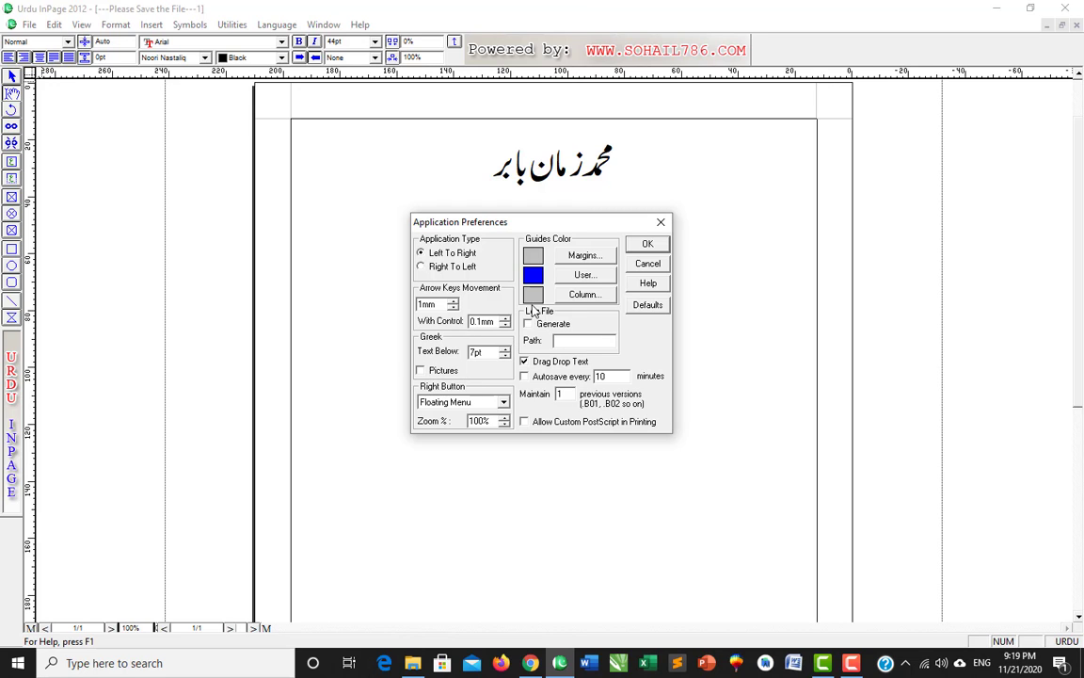
click(661, 223)
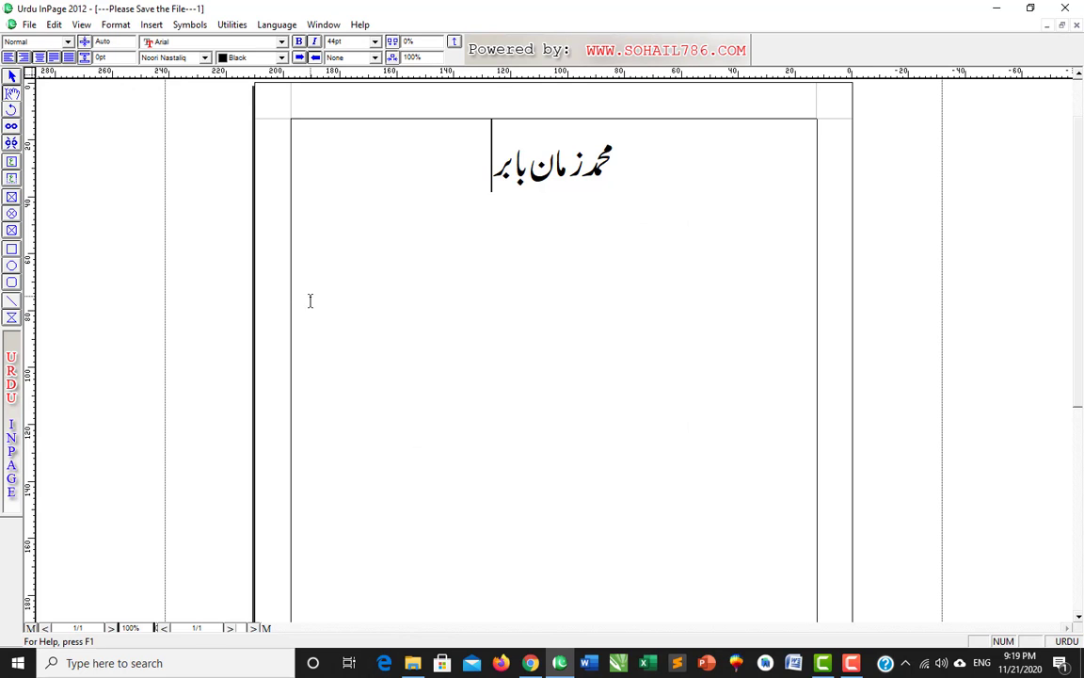
- Draw a picture frame below the Urdu name heading
click(11, 179)
drag(392, 270, 683, 437)
double_click(541, 355)
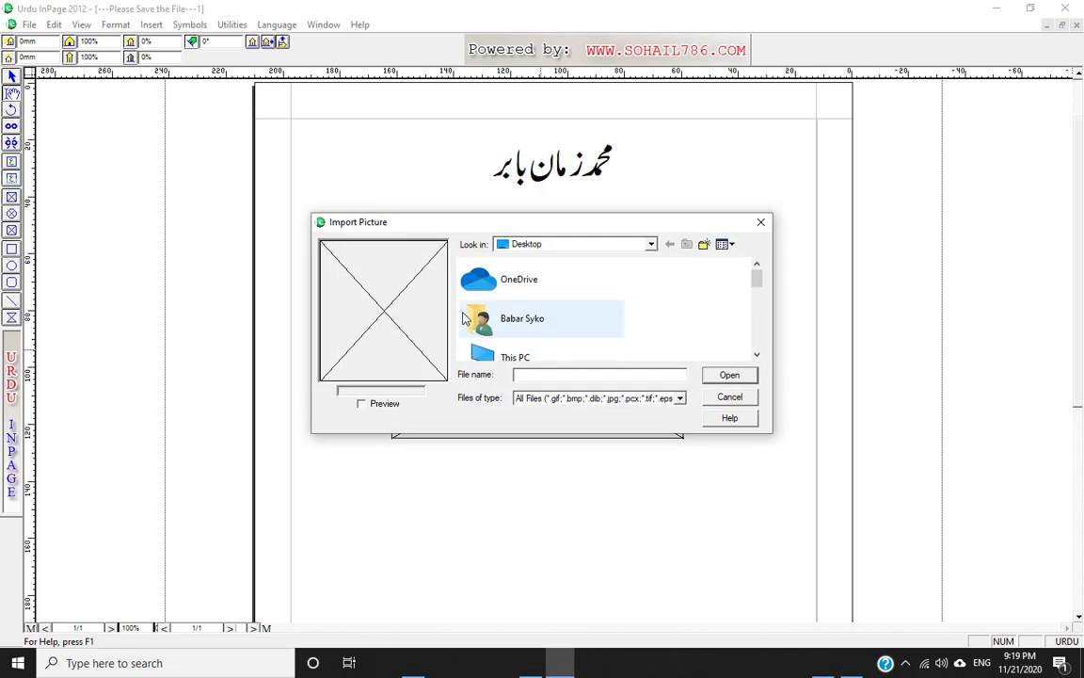
- Import the 9BzVvg picture into the frame and shift it into position
scroll(654, 320, down, 3)
scroll(655, 324, down, 8)
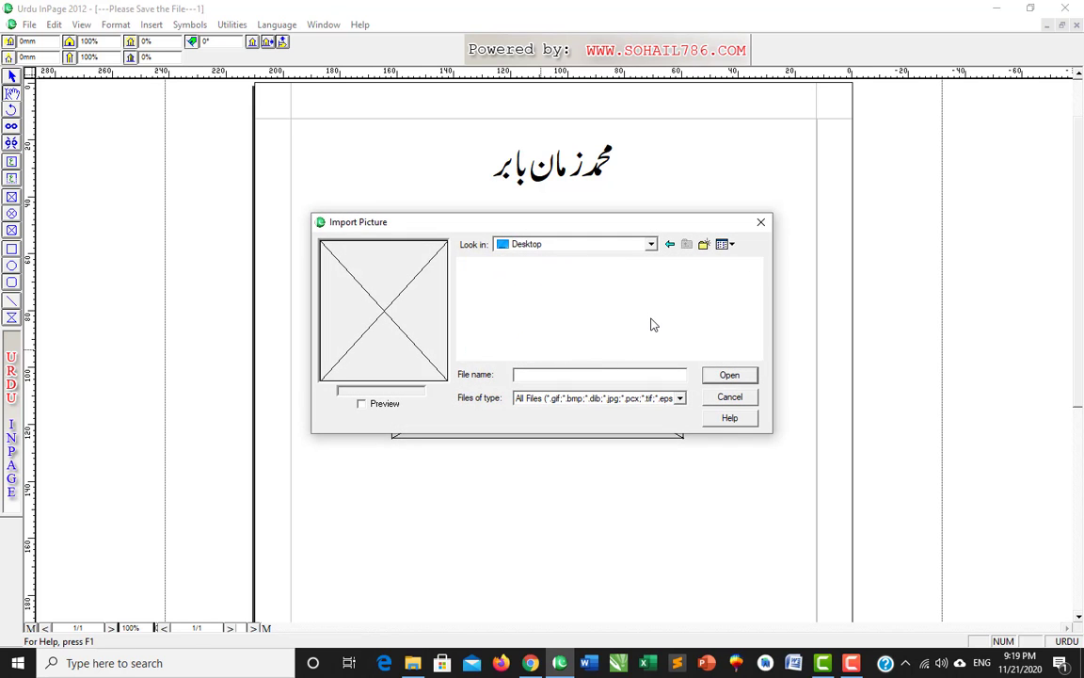
scroll(651, 325, down, 5)
scroll(654, 326, down, 6)
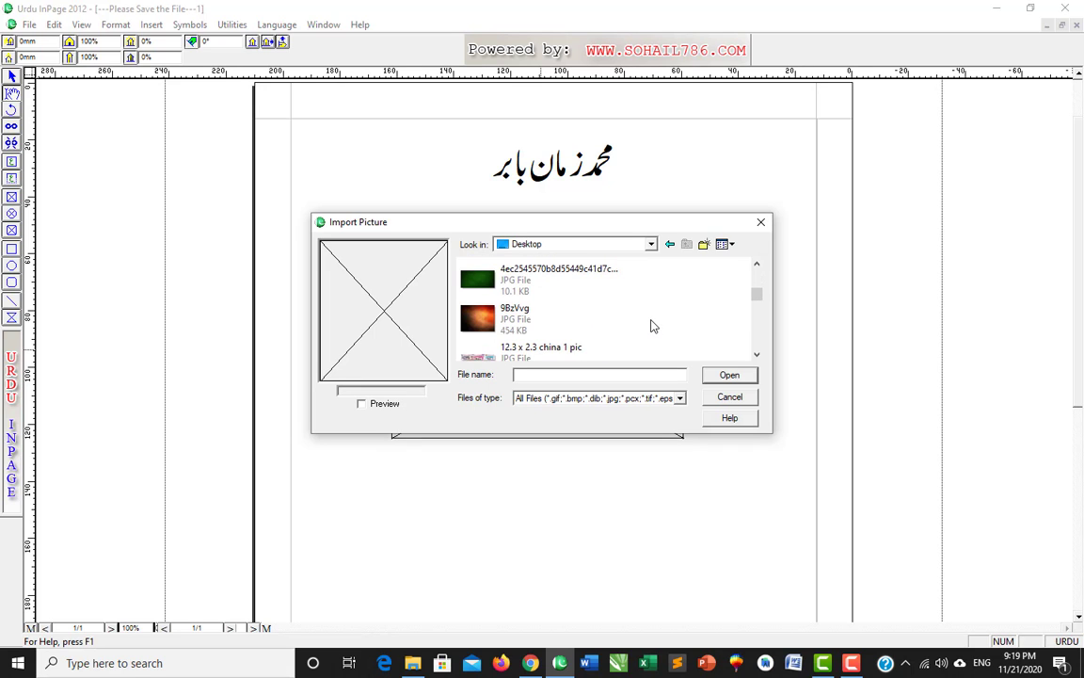
scroll(640, 325, down, 2)
scroll(622, 322, up, 2)
click(583, 320)
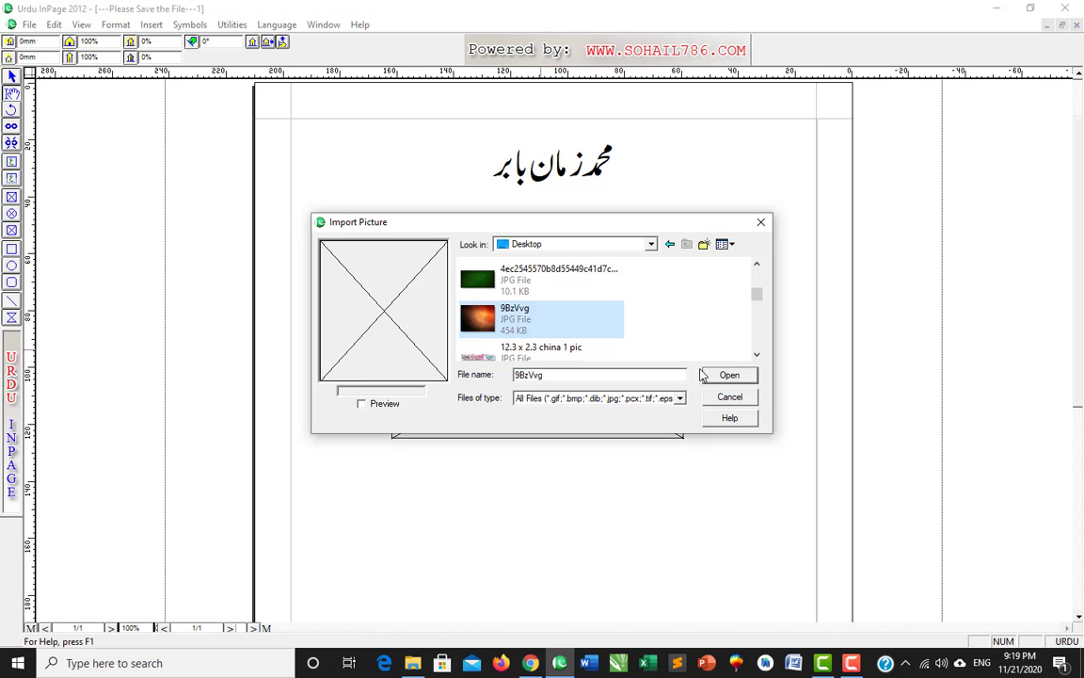
click(727, 376)
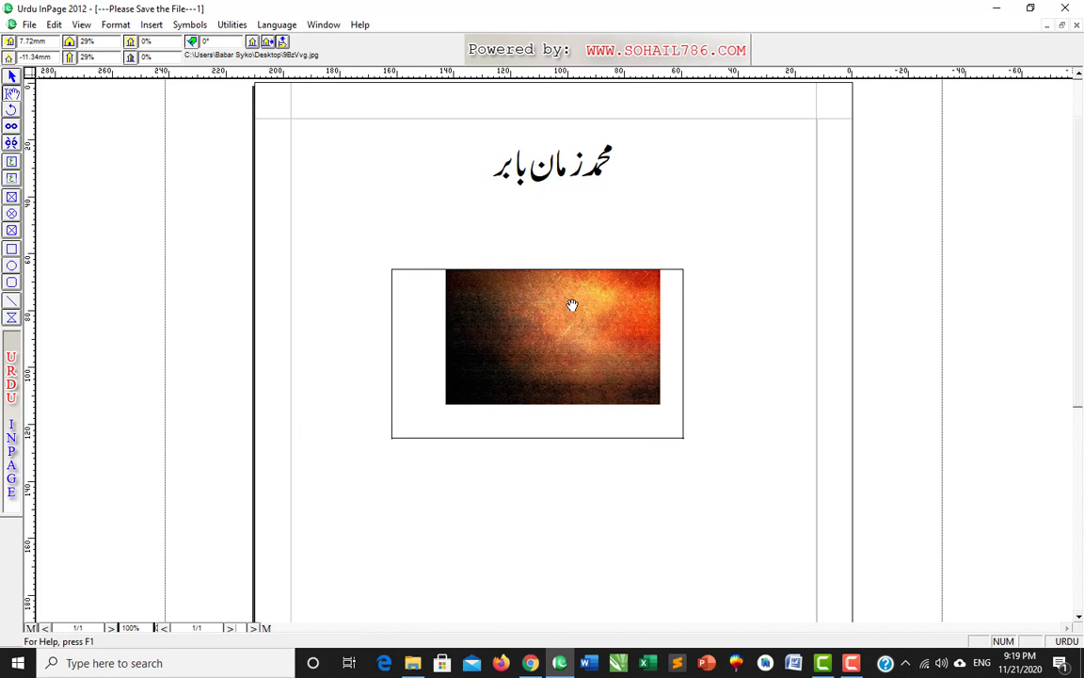
drag(571, 304, 556, 334)
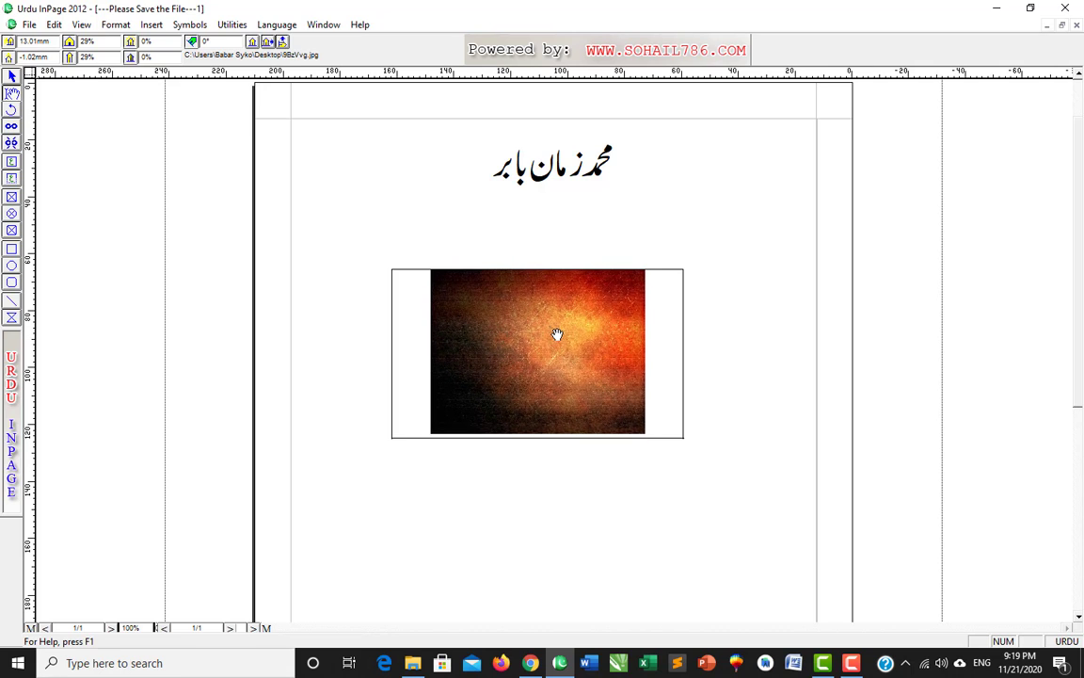
click(591, 252)
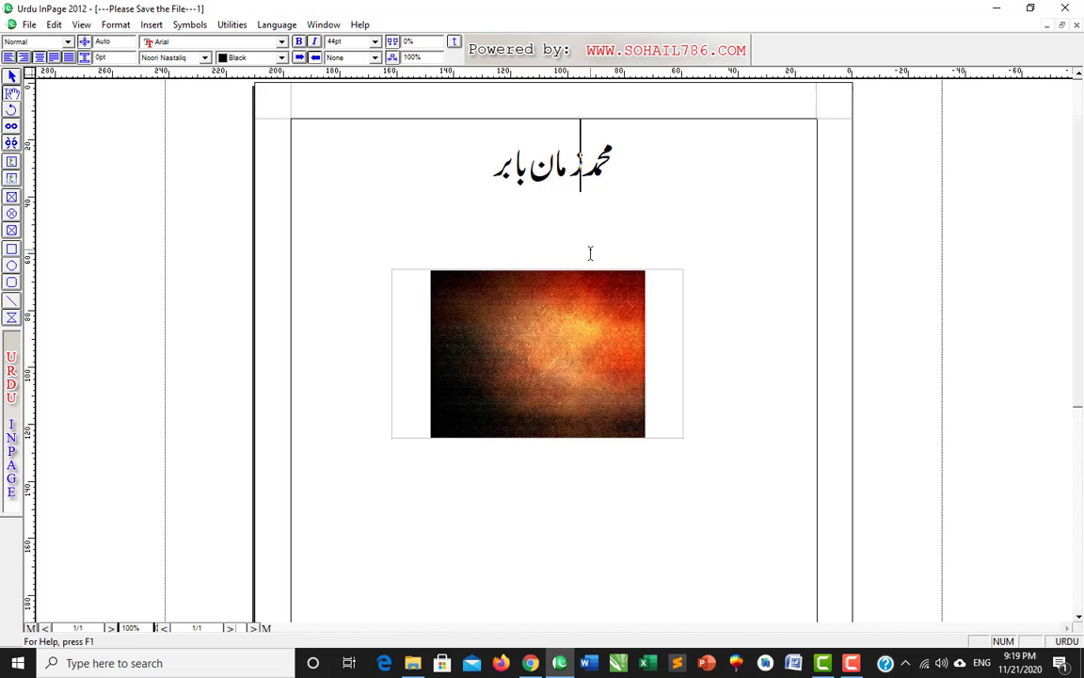
click(460, 305)
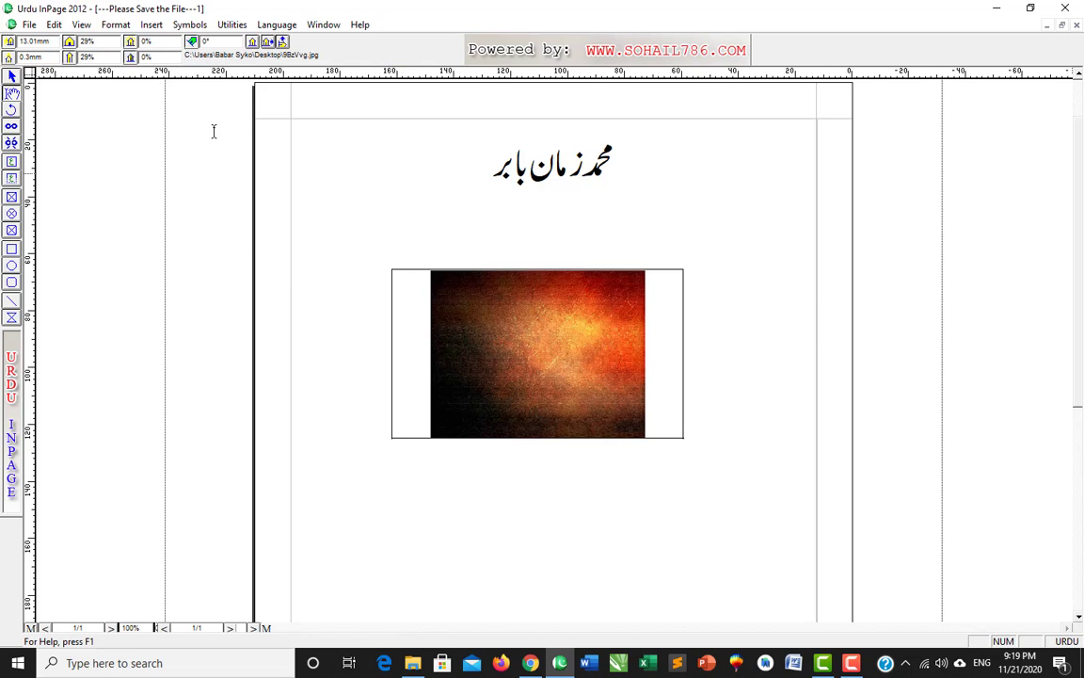
click(53, 24)
mouse_move(103, 311)
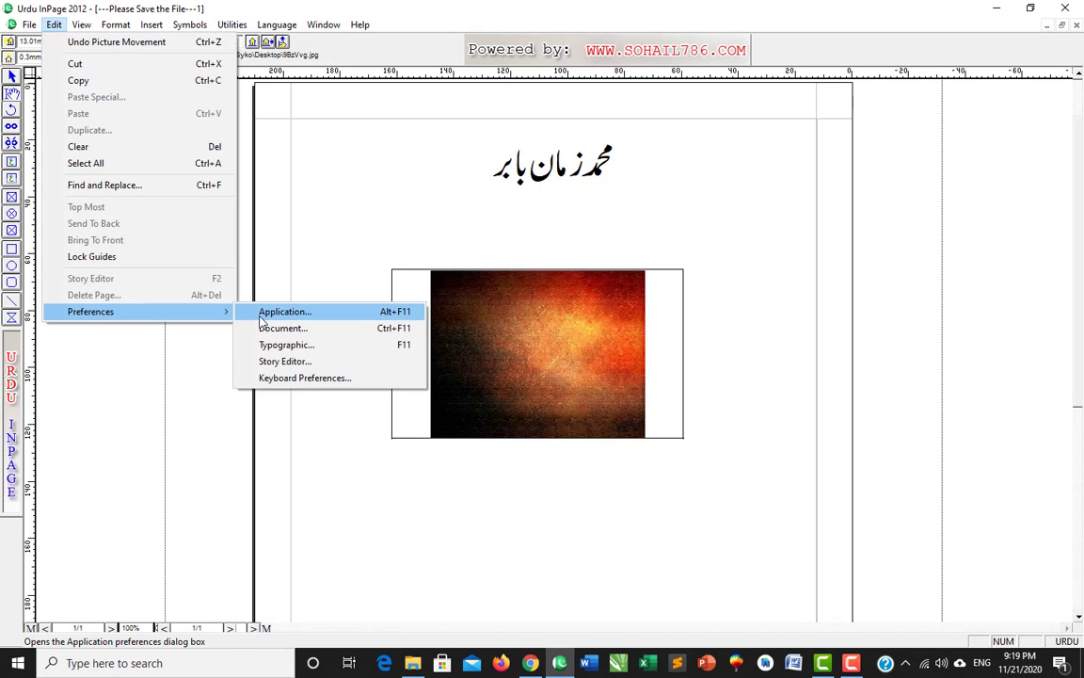
click(275, 312)
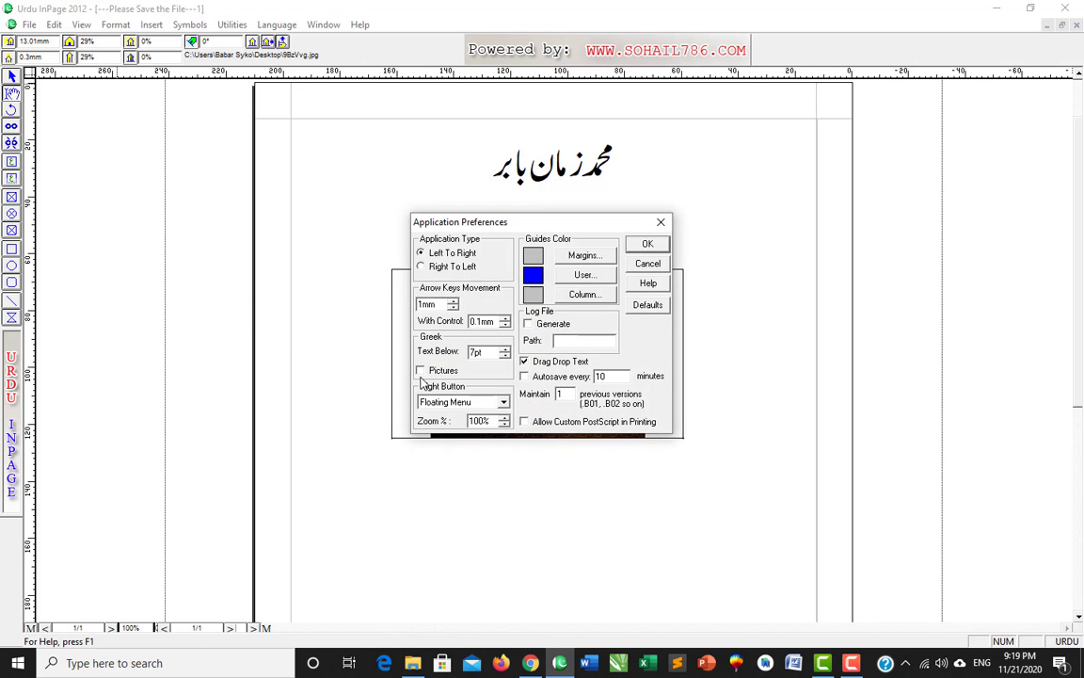
click(421, 372)
click(664, 247)
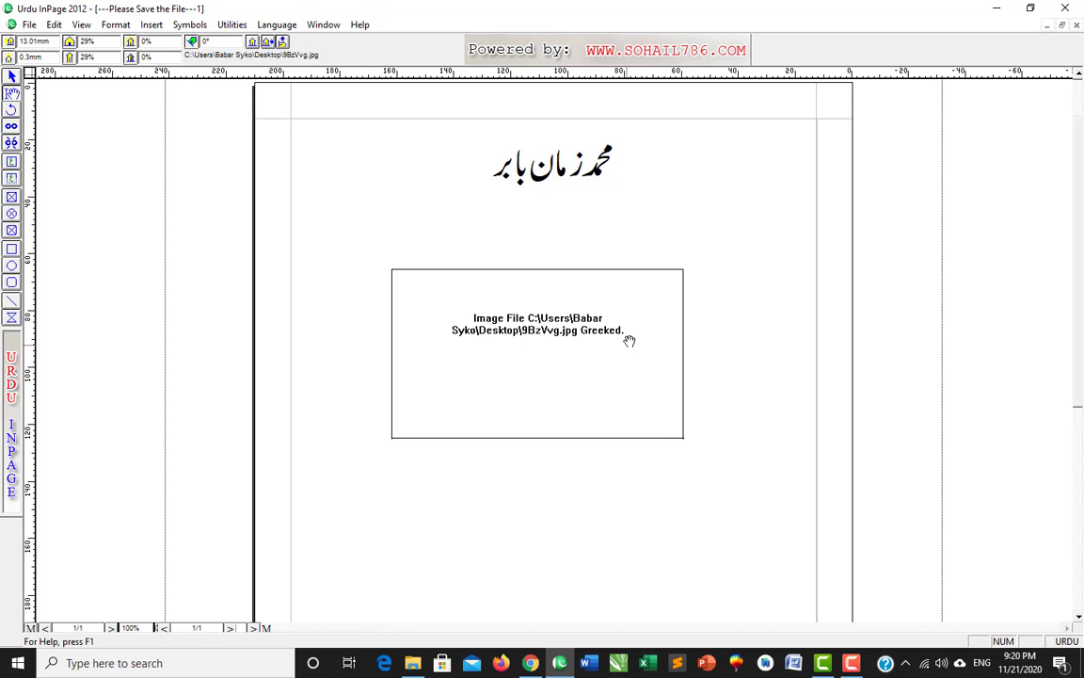
click(55, 25)
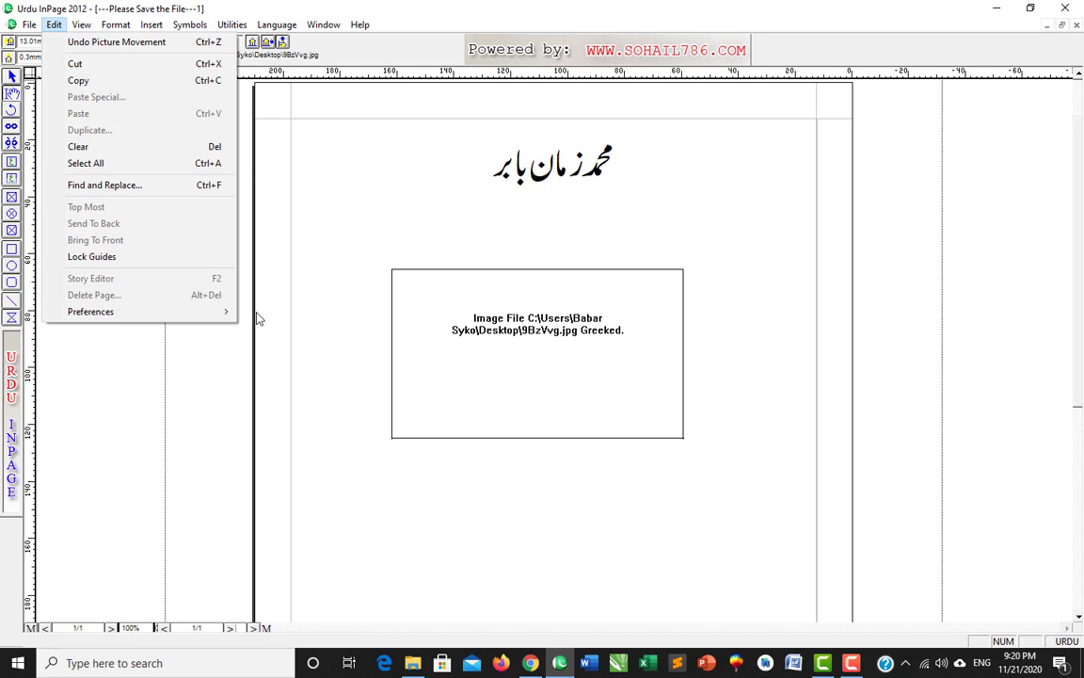
mouse_move(138, 312)
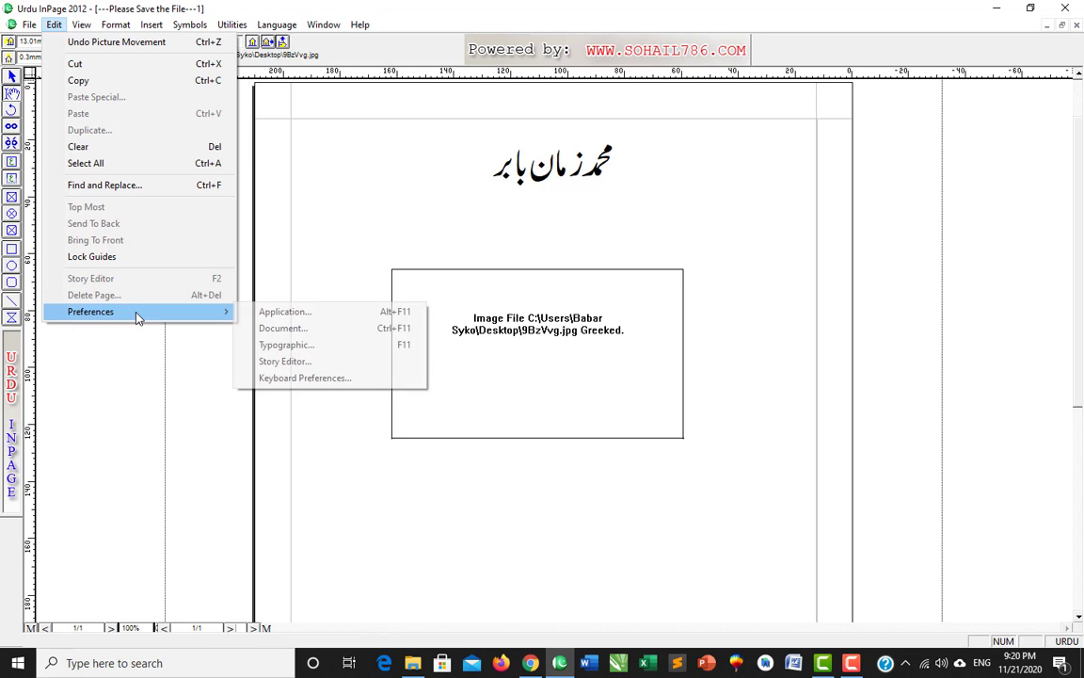
click(348, 318)
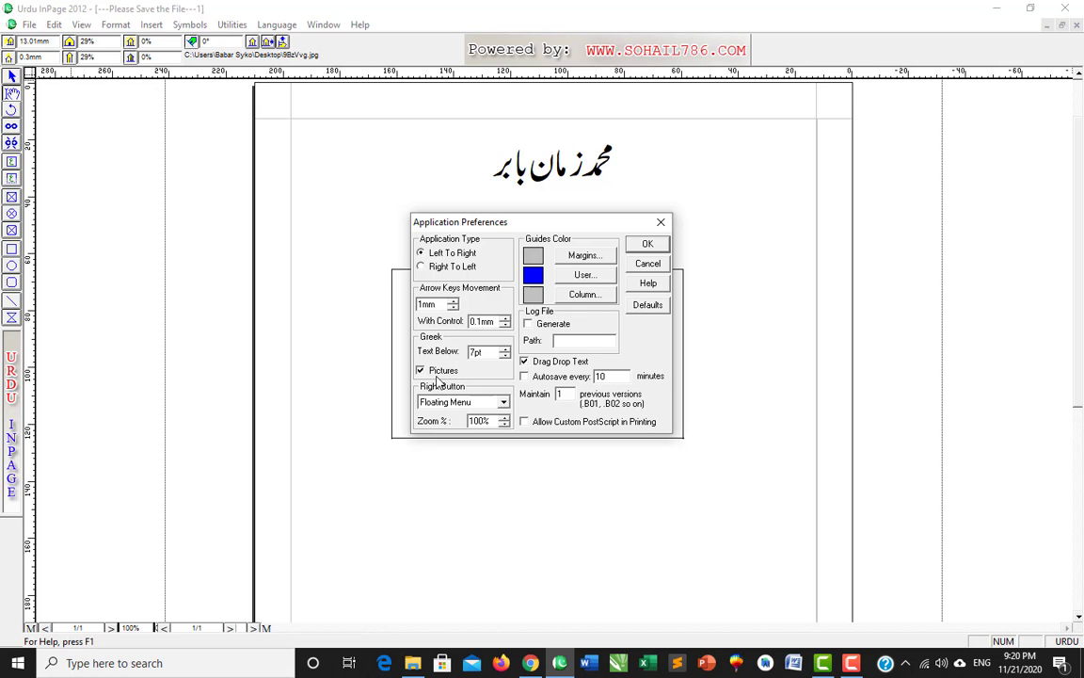
click(645, 246)
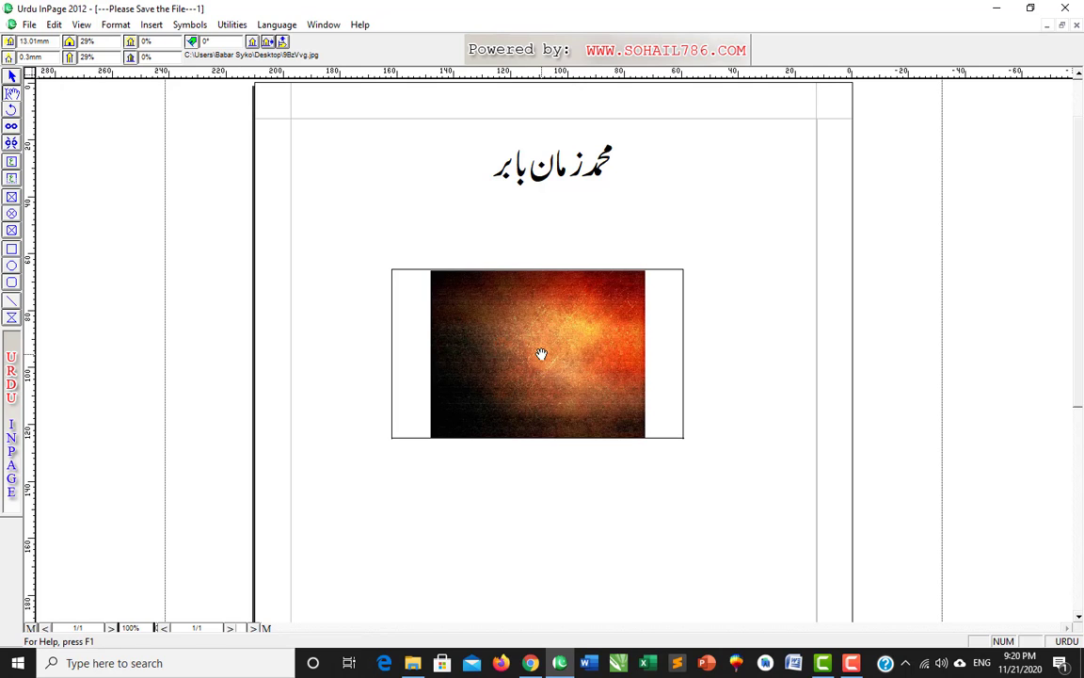
- Delete the picture and its empty frame, leaving only the Urdu name
key(Delete)
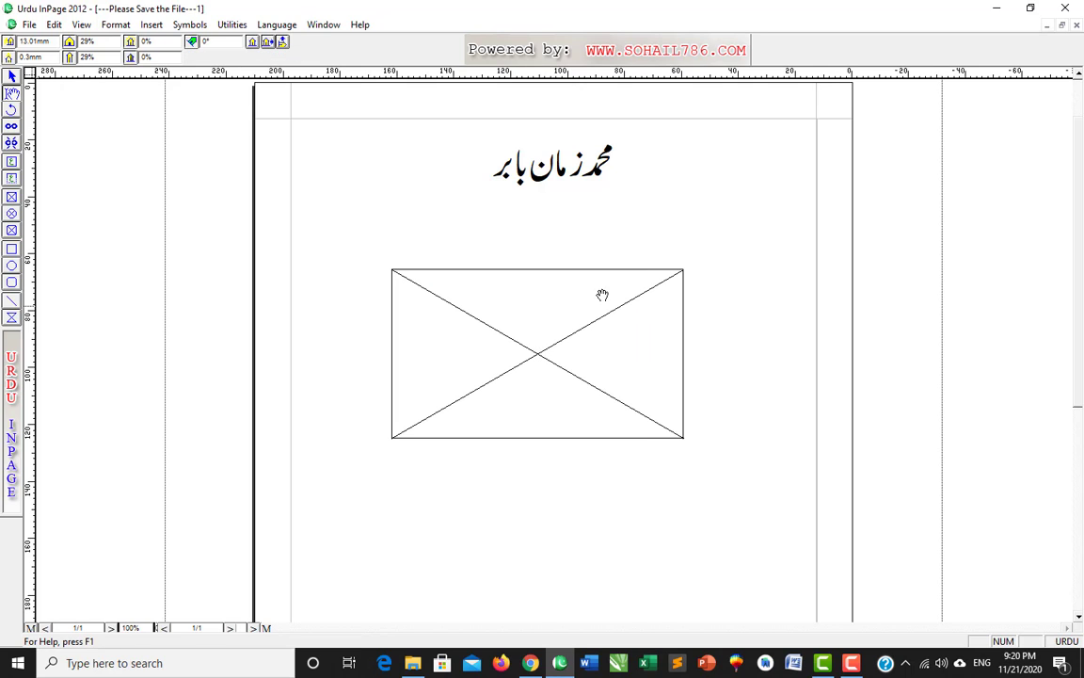
right_click(563, 286)
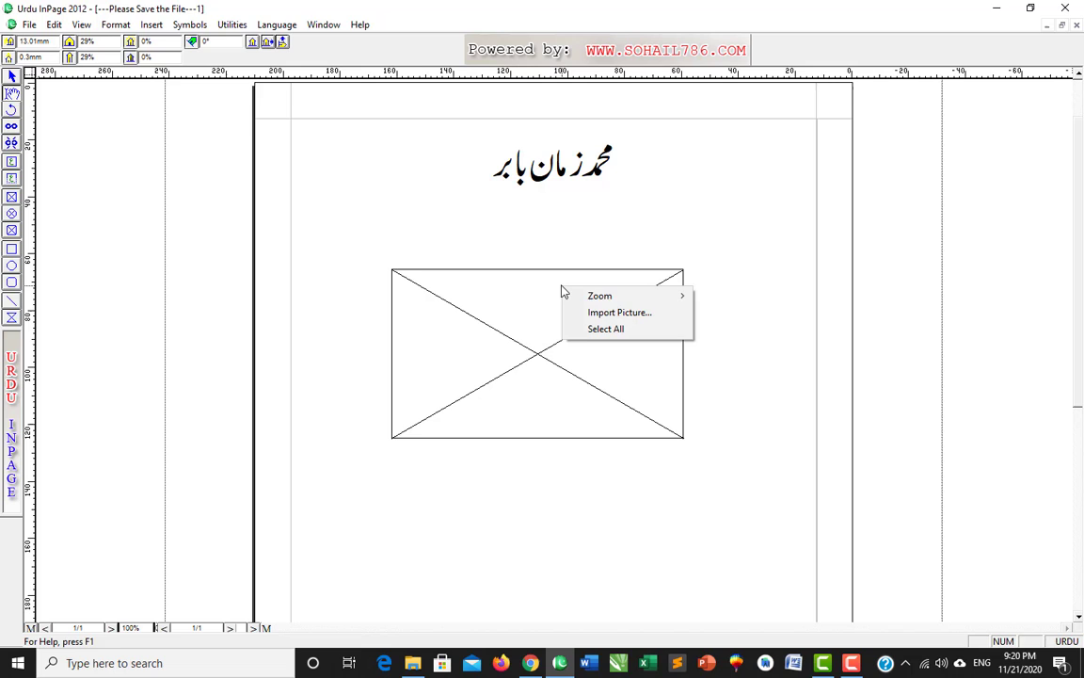
click(469, 264)
click(12, 77)
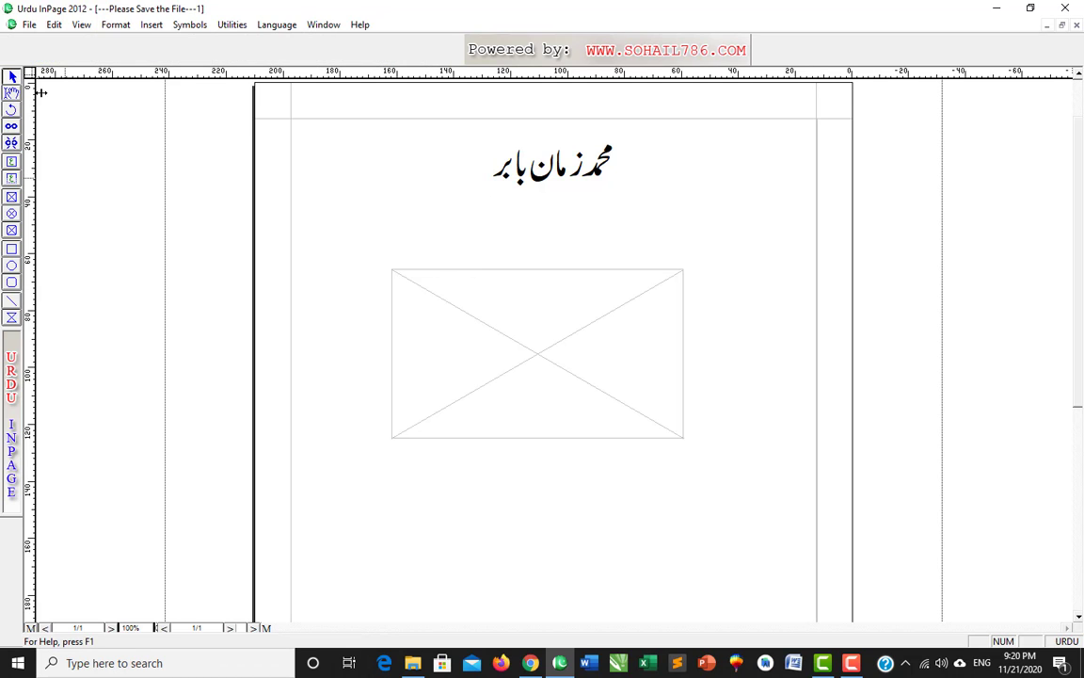
click(581, 300)
key(Delete)
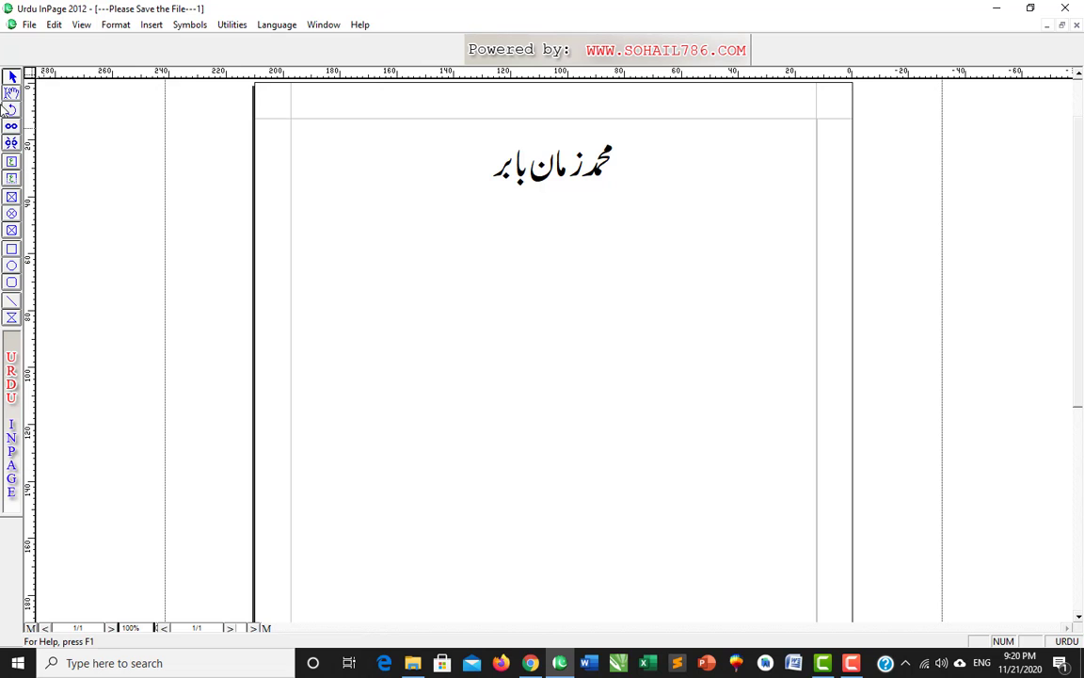
- Set the right-button action to Zoom in Application Preferences
click(11, 93)
click(438, 264)
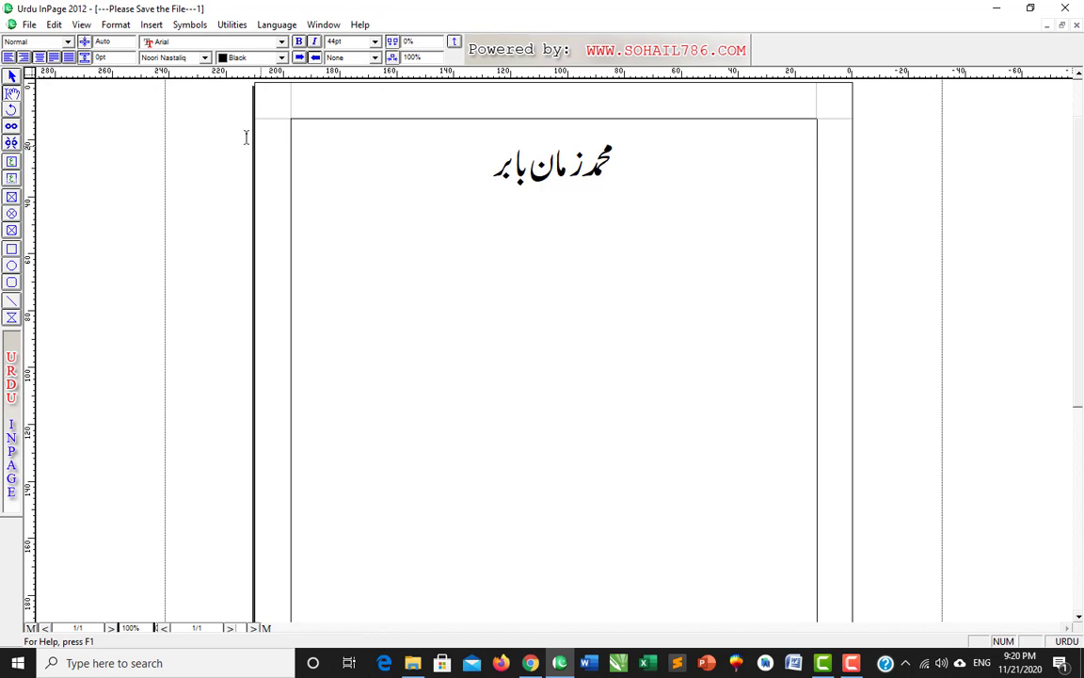
click(54, 24)
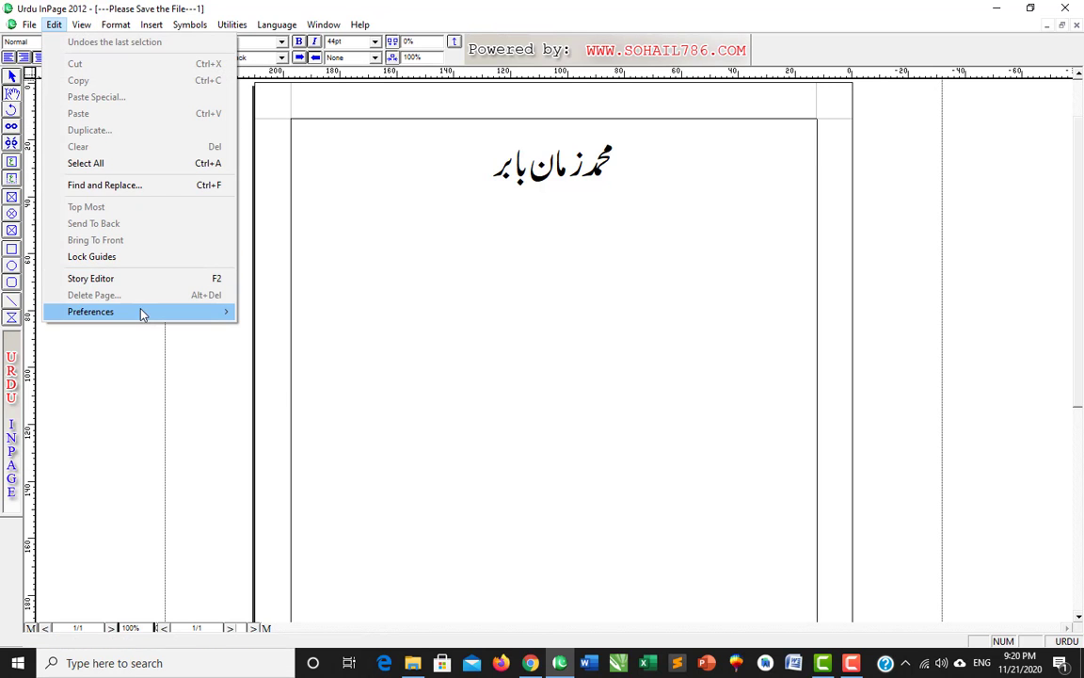
mouse_move(142, 313)
click(250, 315)
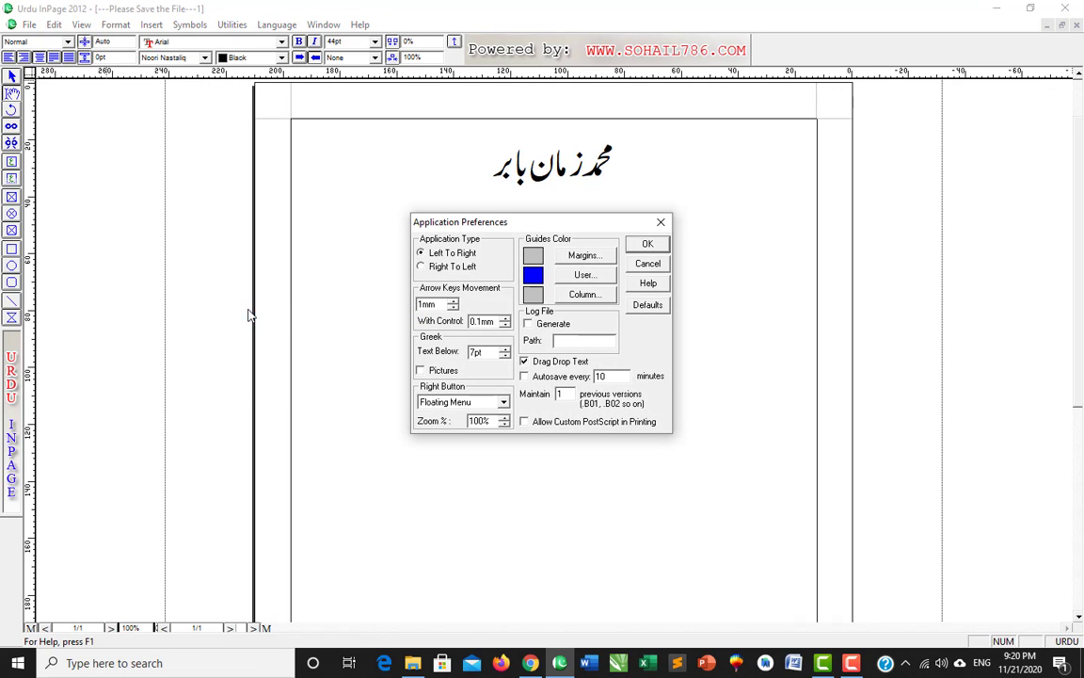
click(447, 404)
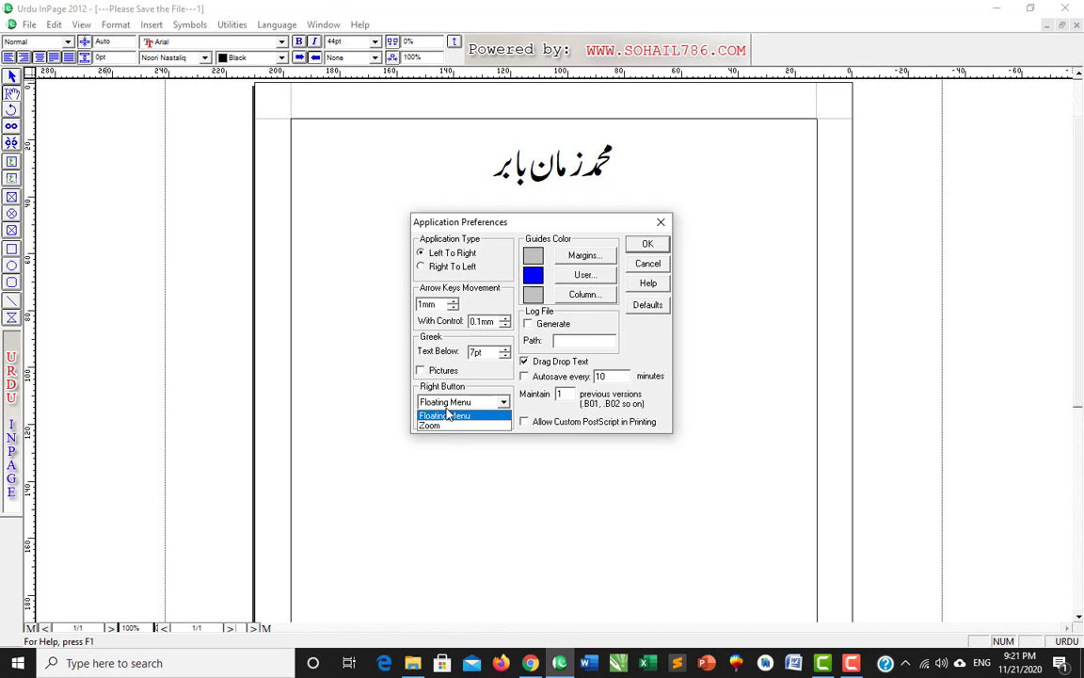
click(448, 426)
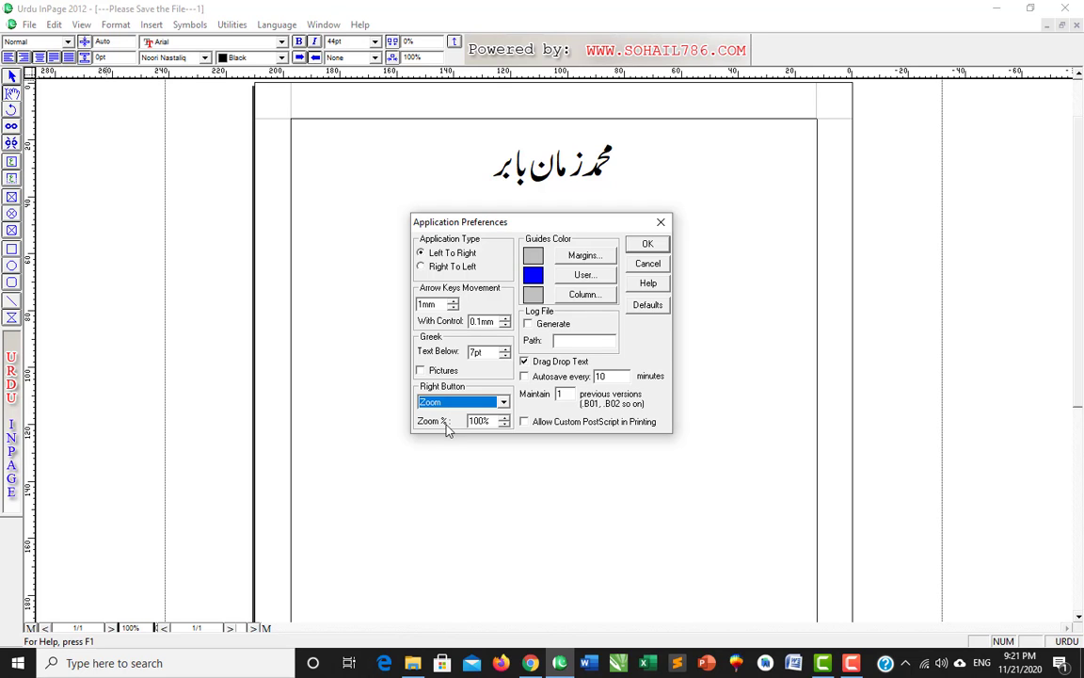
click(646, 244)
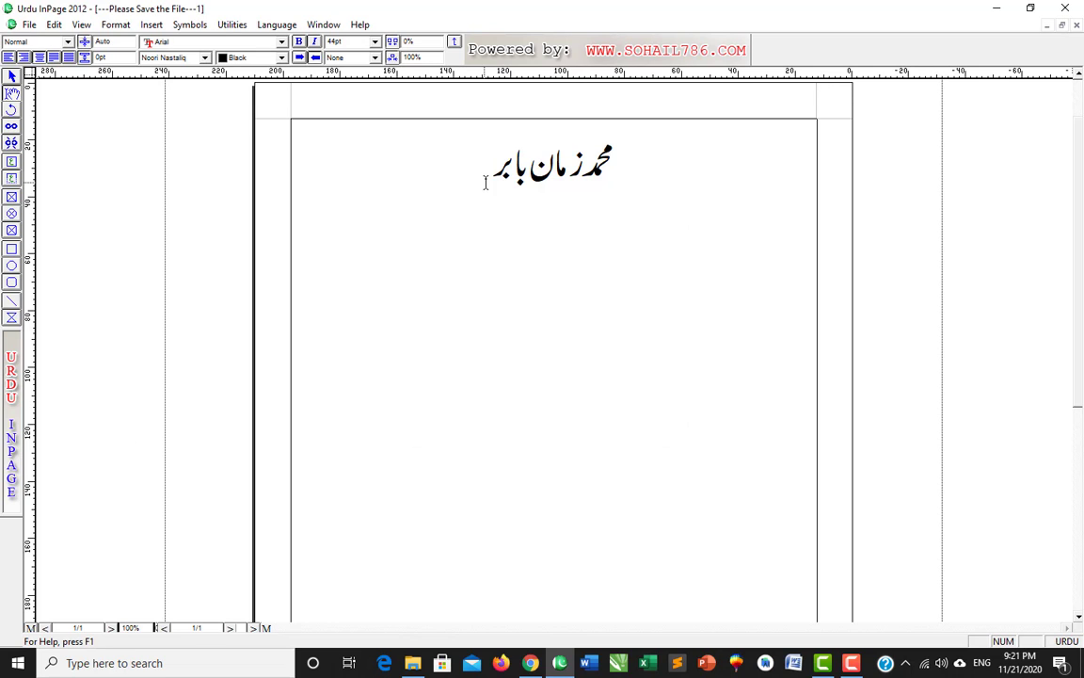
- With the caret in the Urdu name, keep Right Button on Zoom and set Zoom % to 200
click(586, 190)
click(558, 250)
click(11, 75)
click(488, 245)
click(54, 24)
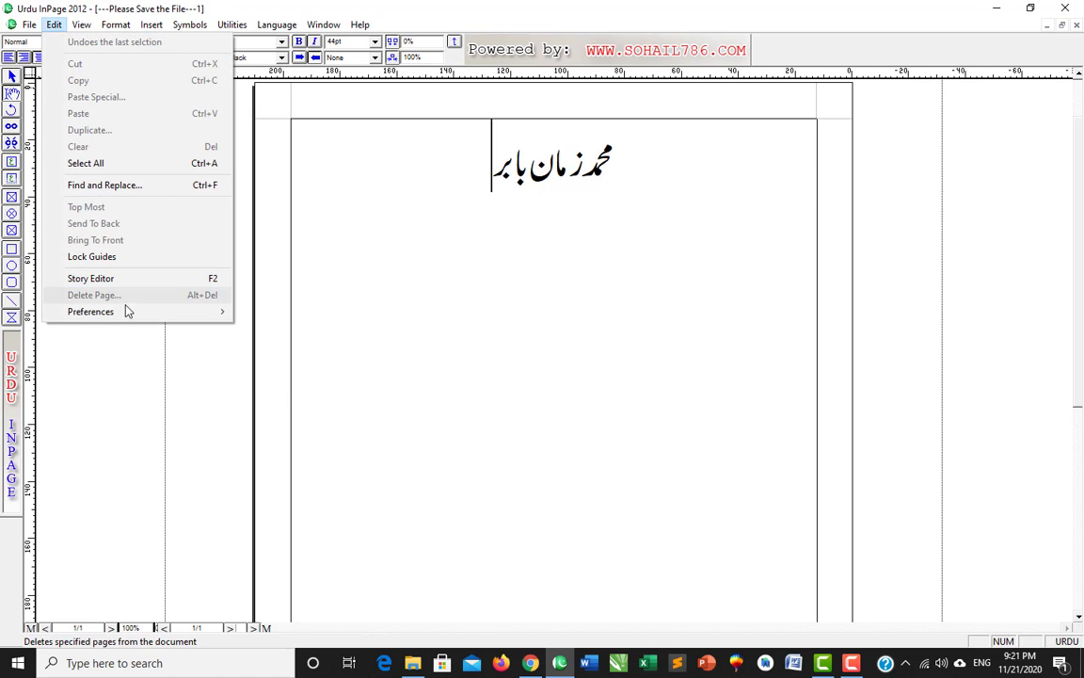
mouse_move(162, 313)
click(274, 316)
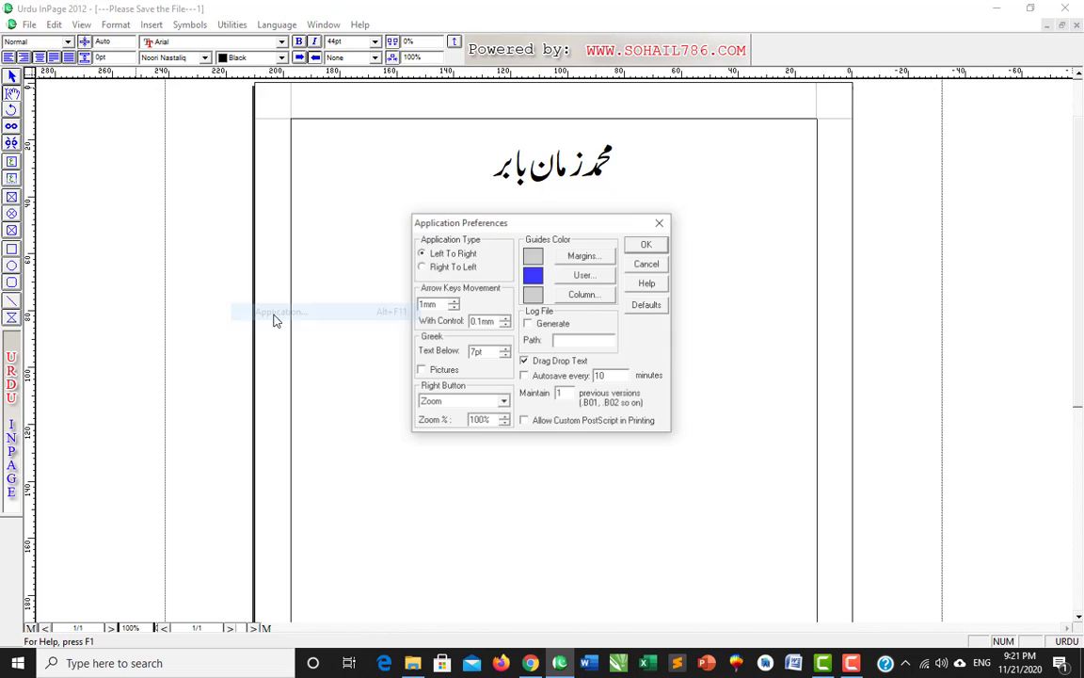
click(490, 403)
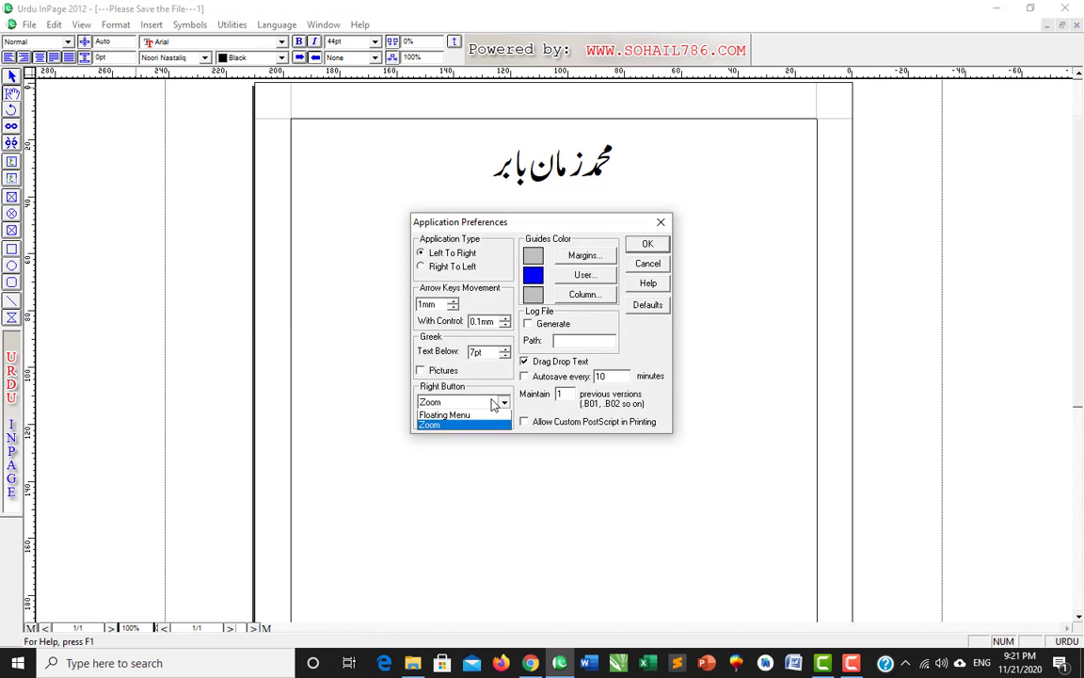
click(446, 418)
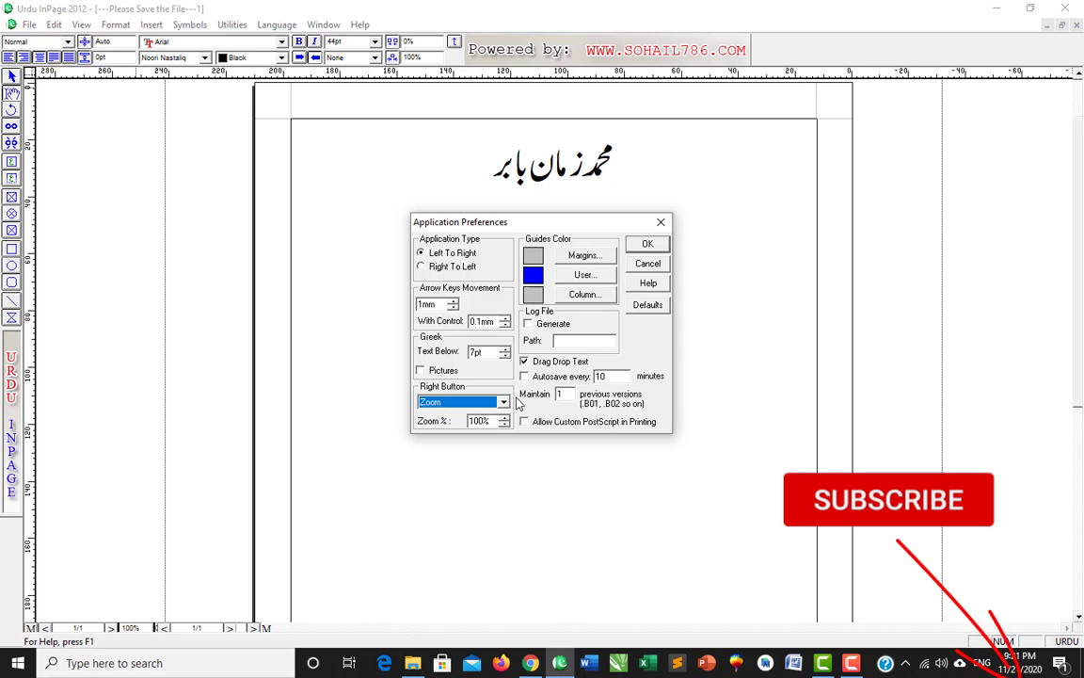
drag(494, 421, 414, 421)
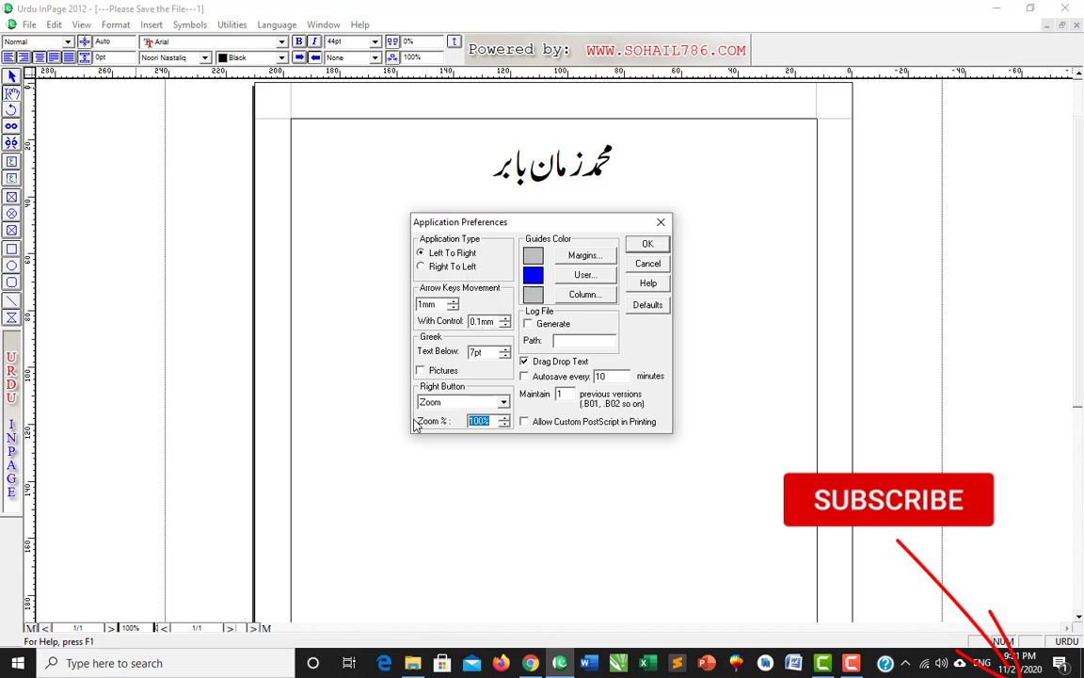
text(200)
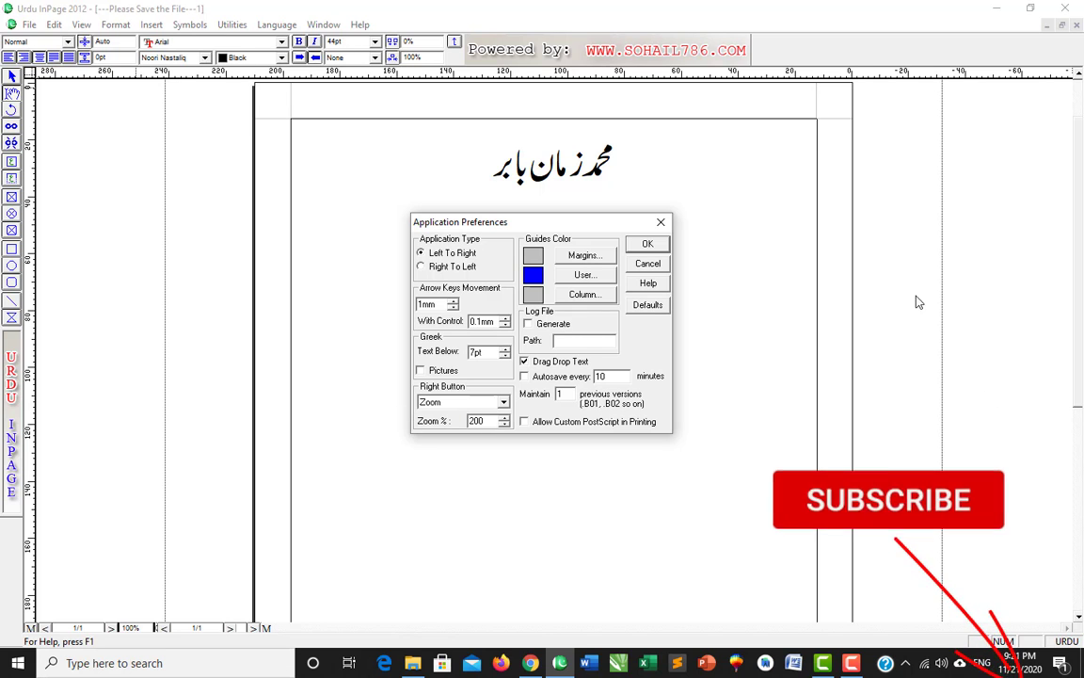
click(648, 244)
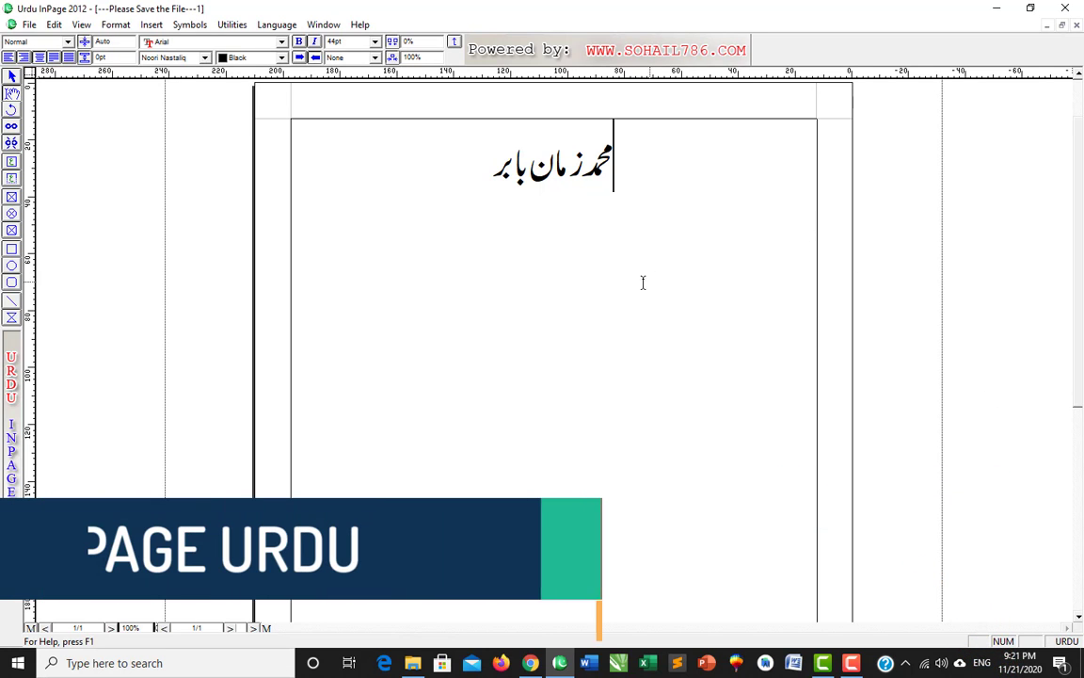
- Toggle right-click zoom between whole page and 200% on the Urdu name, then deselect the text
right_click(551, 238)
right_click(530, 169)
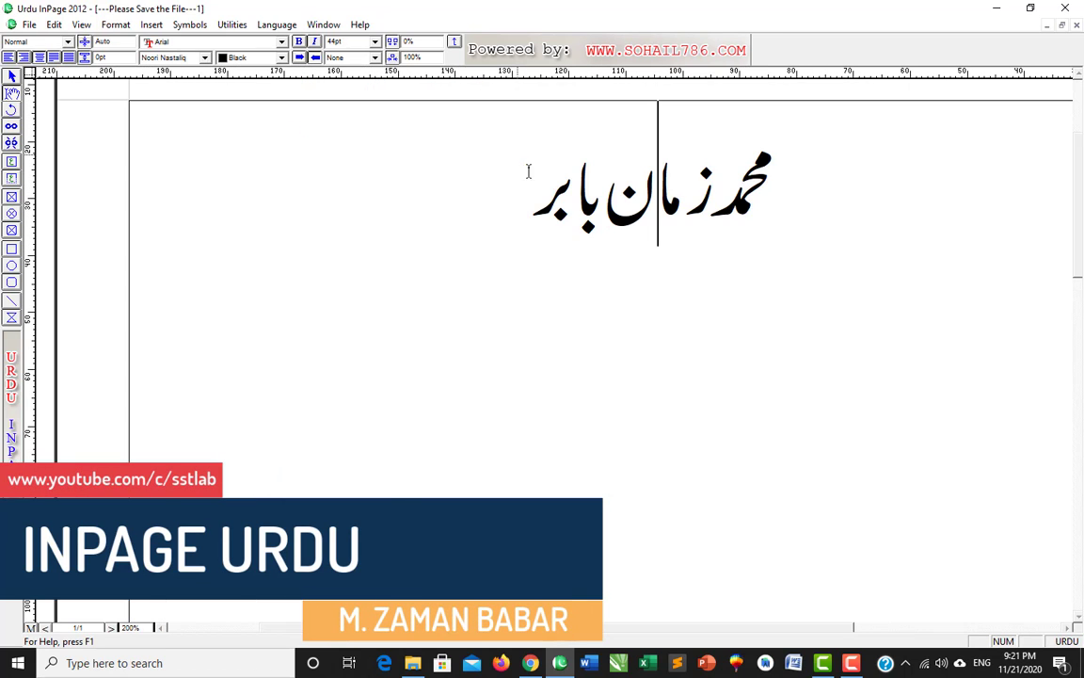
right_click(573, 231)
right_click(522, 182)
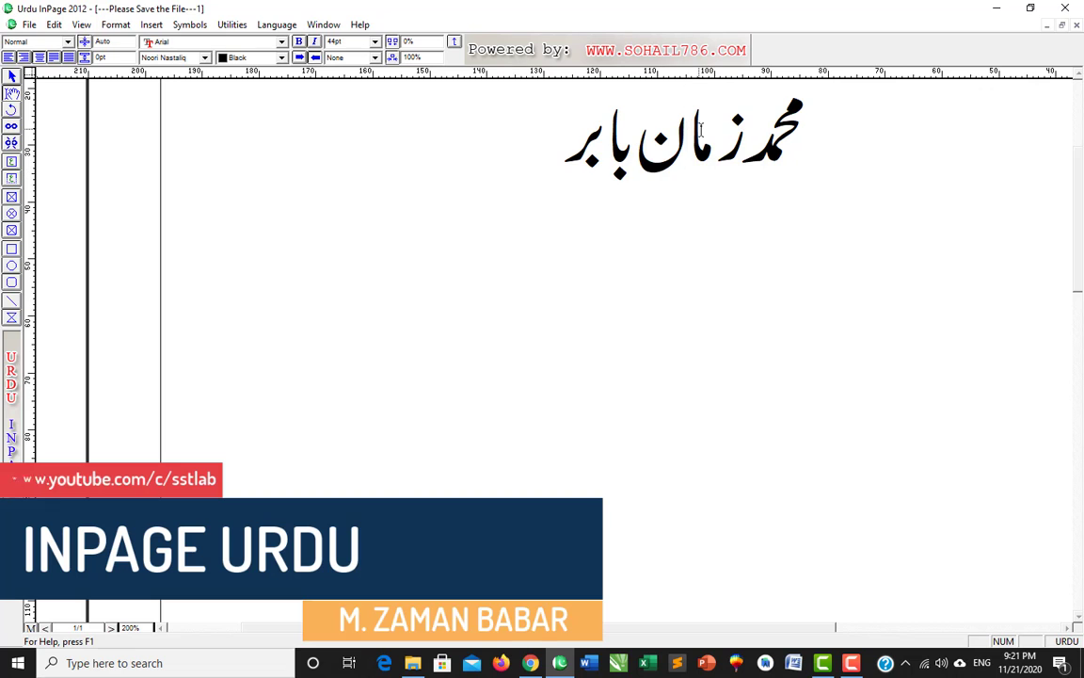
right_click(698, 154)
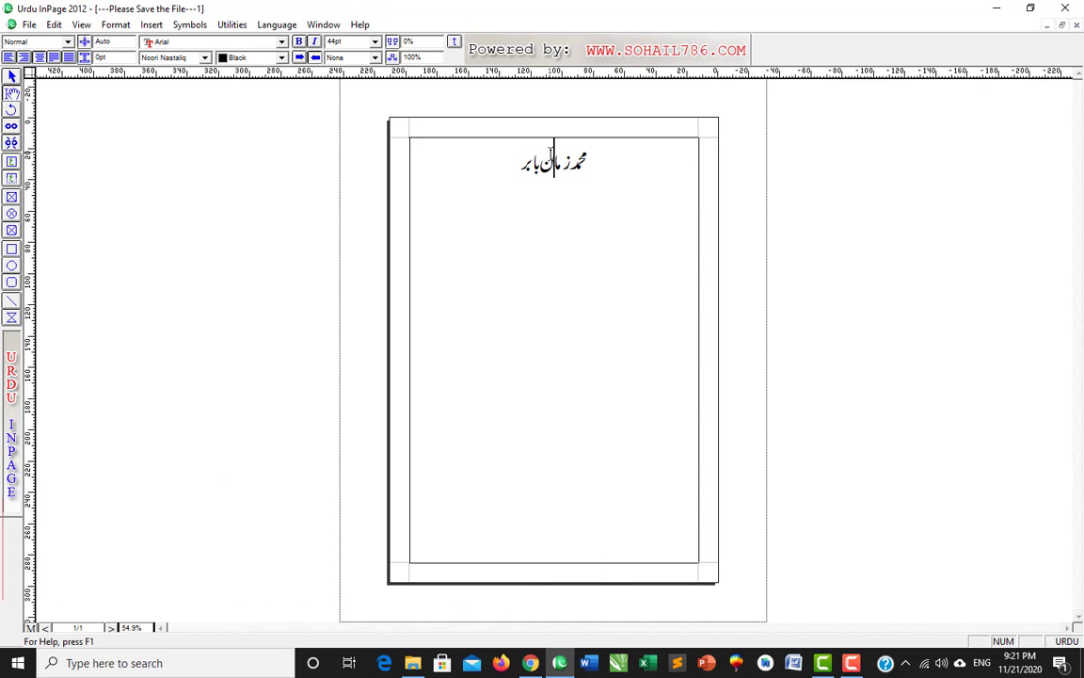
right_click(684, 155)
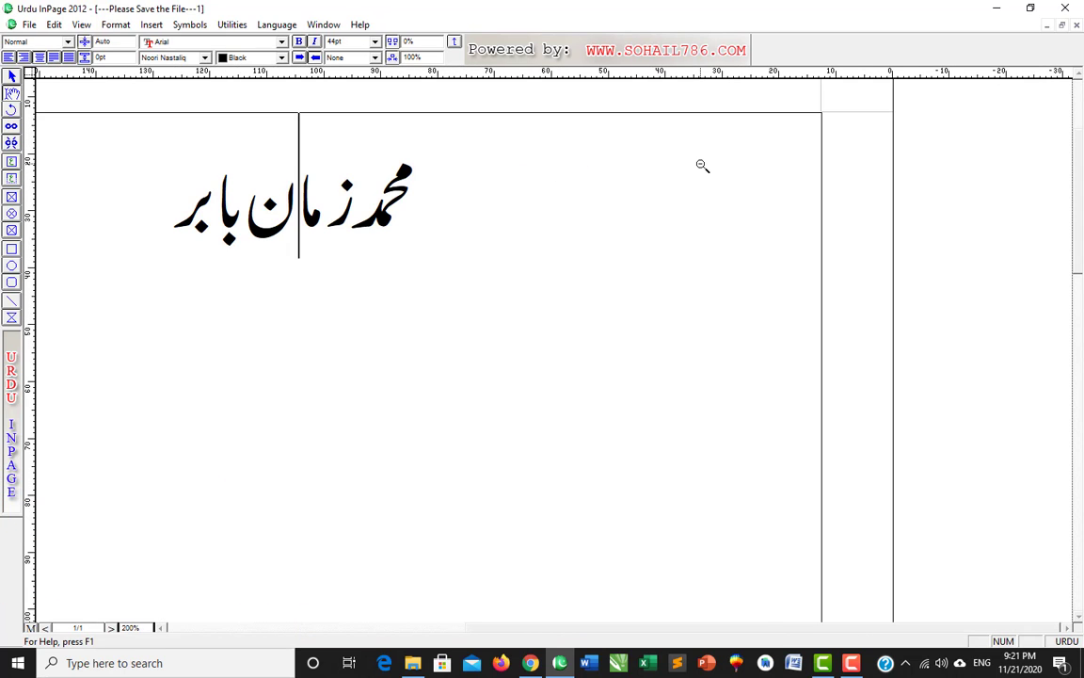
right_click(702, 167)
right_click(431, 162)
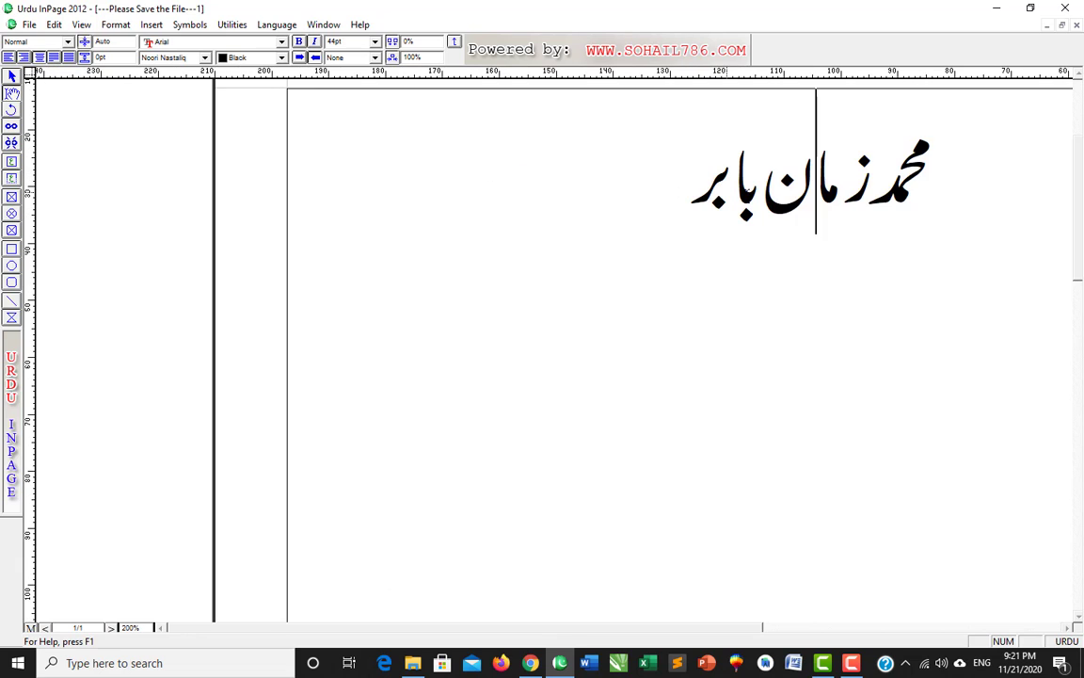
right_click(491, 139)
right_click(442, 527)
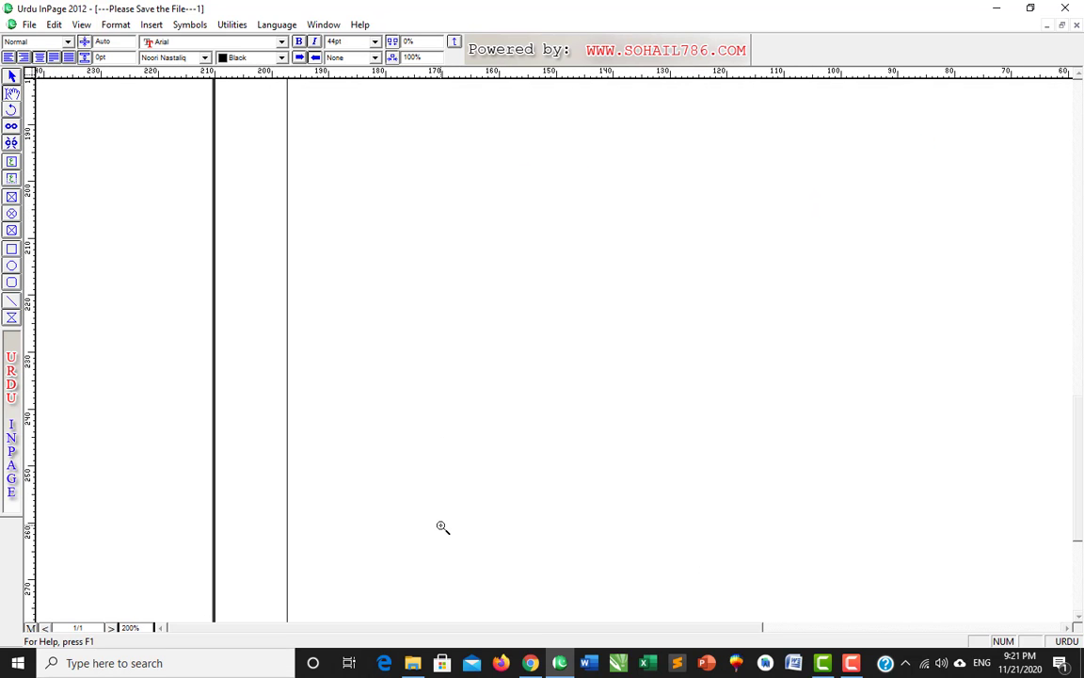
right_click(440, 528)
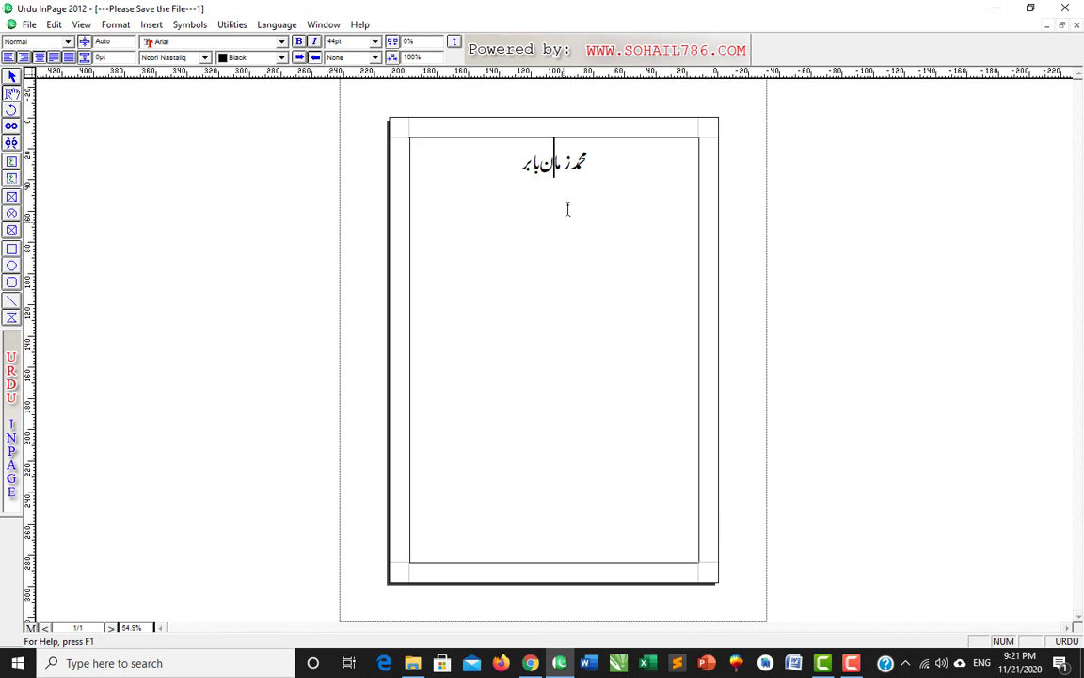
right_click(564, 154)
right_click(563, 157)
right_click(562, 156)
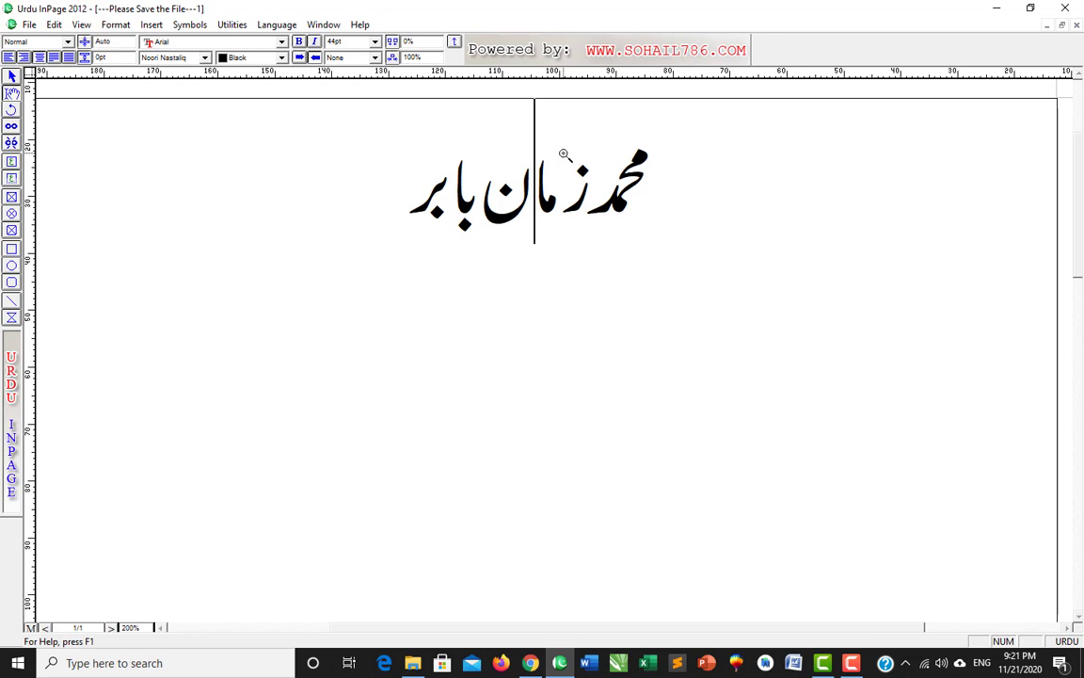
key(ctrl+a)
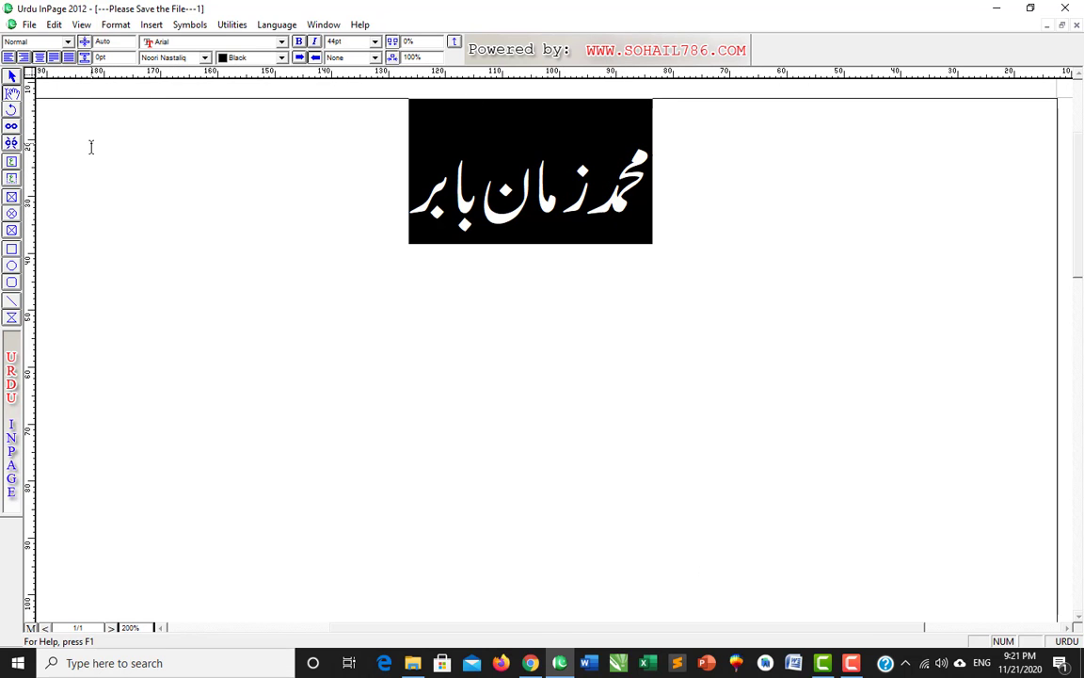
click(247, 227)
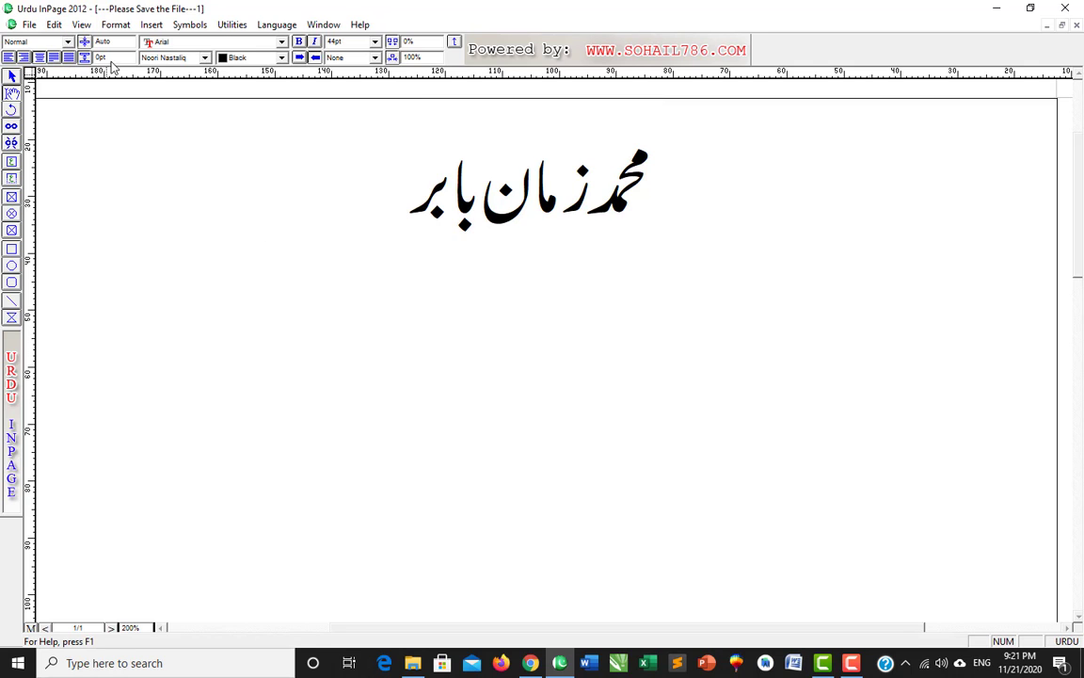
- Switch the right-button action to Floating Menu with zoom percentage 100
click(54, 25)
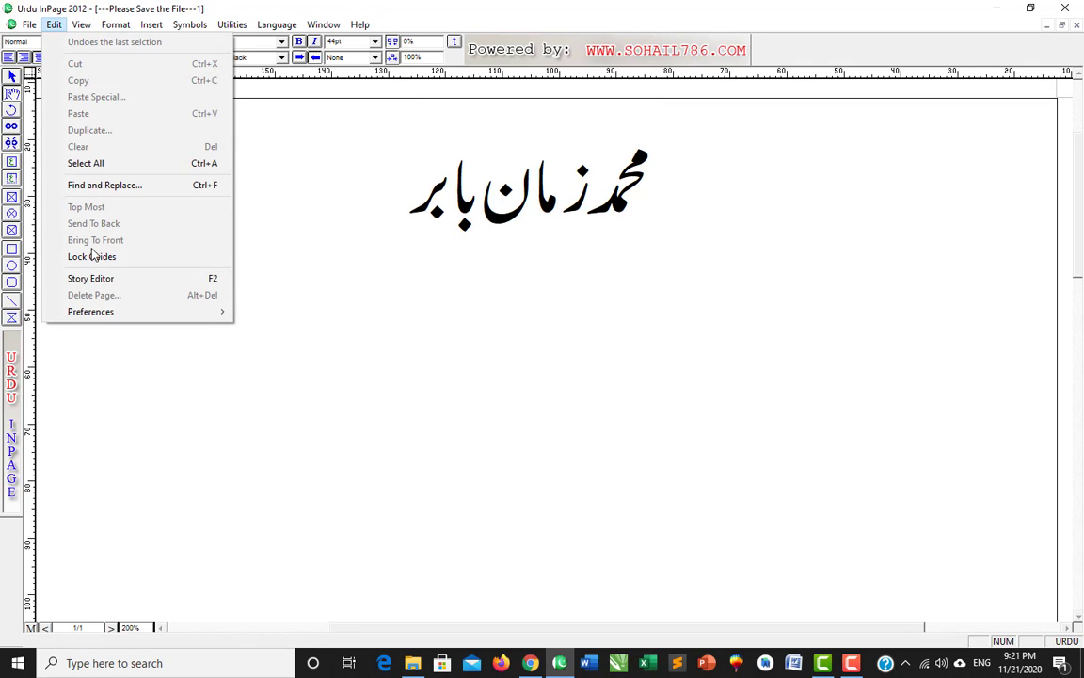
mouse_move(102, 313)
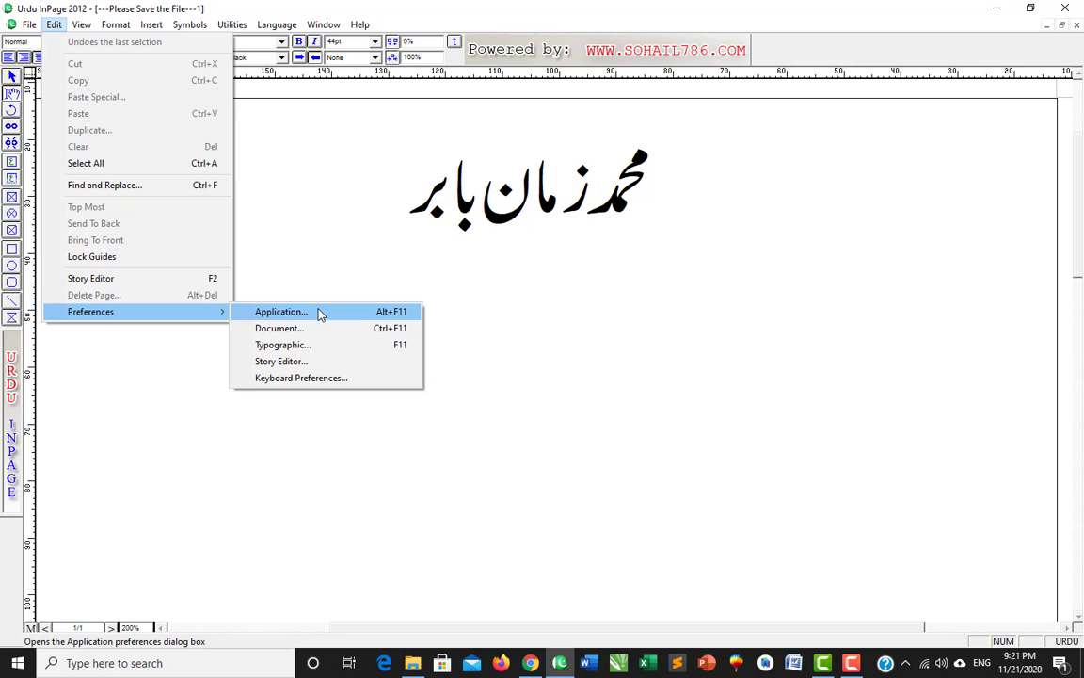
click(319, 313)
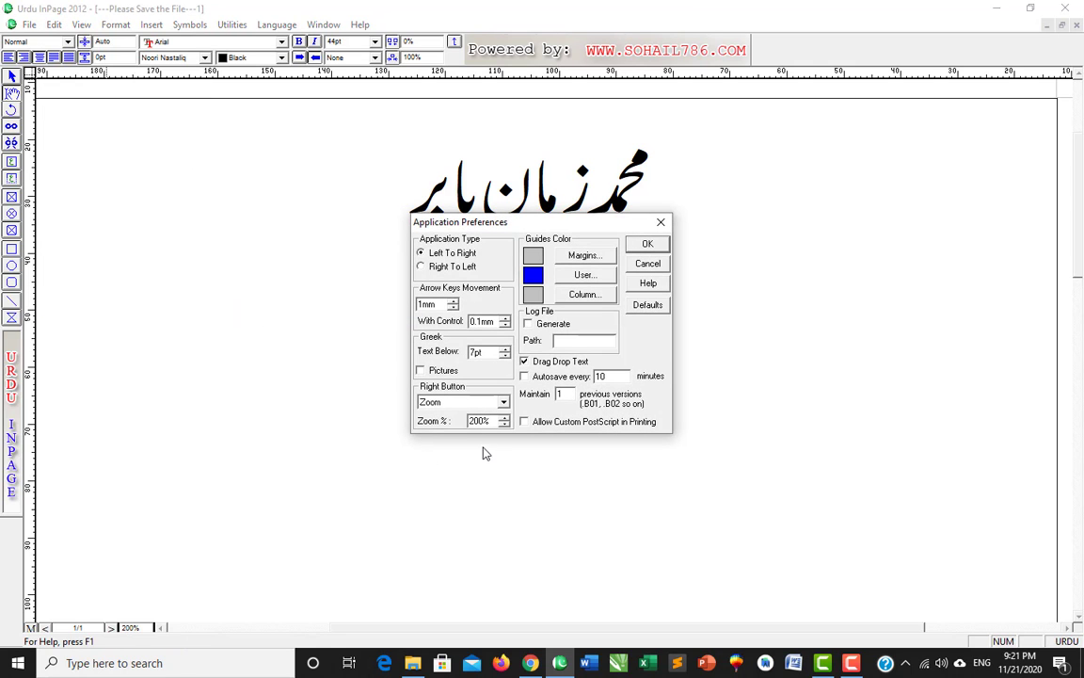
click(461, 405)
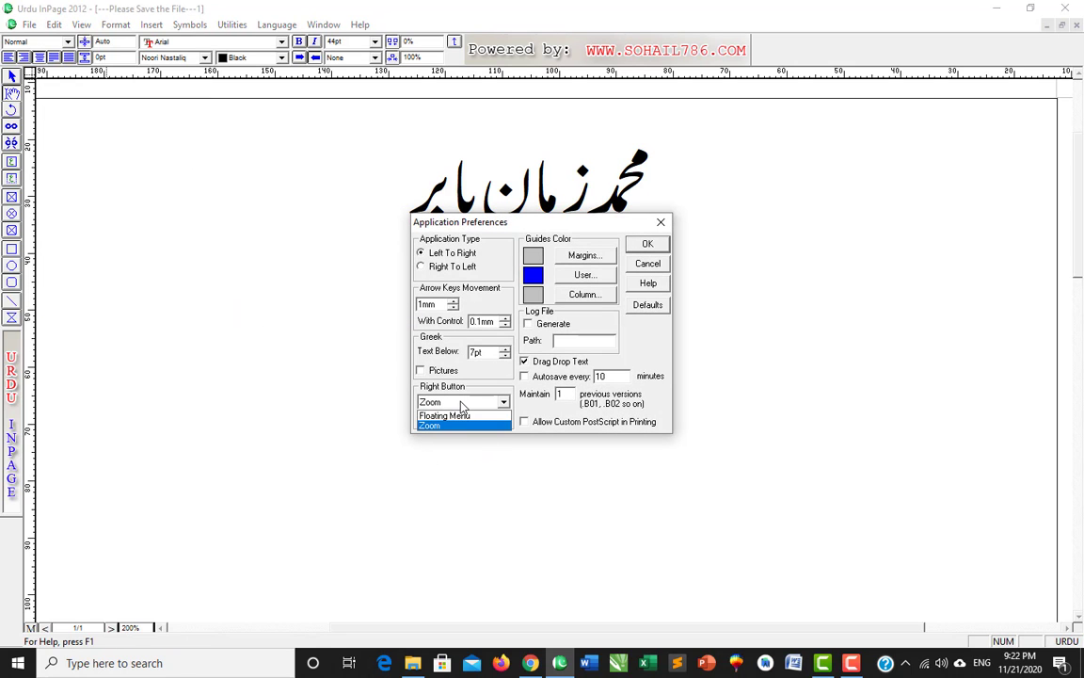
click(461, 417)
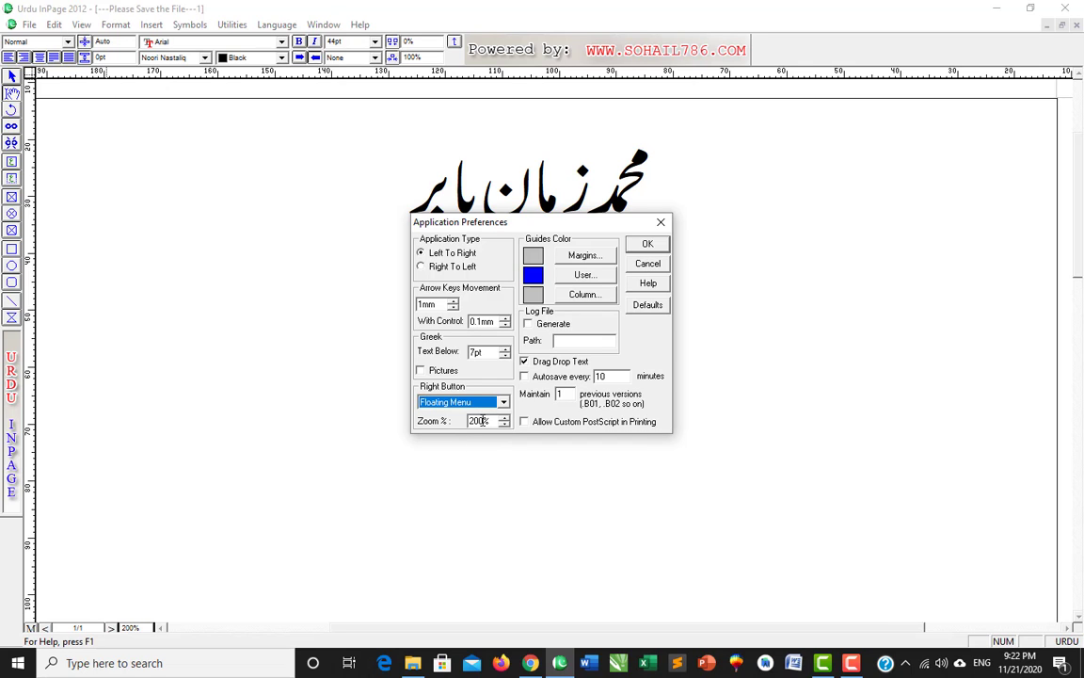
key(Tab)
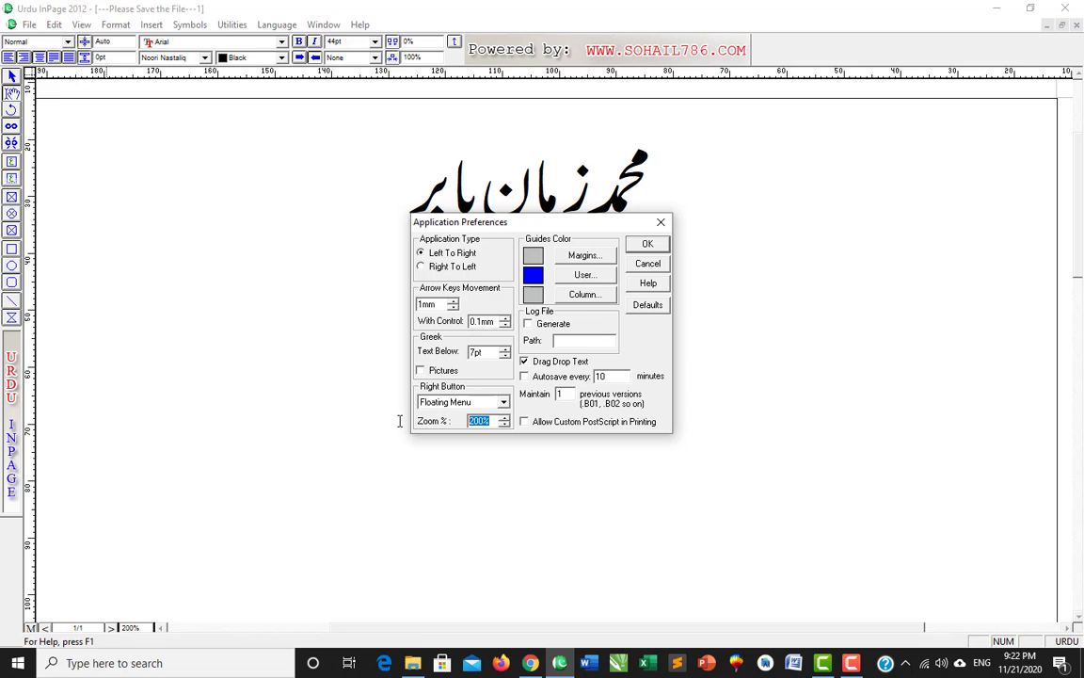
text(1)
key(Return)
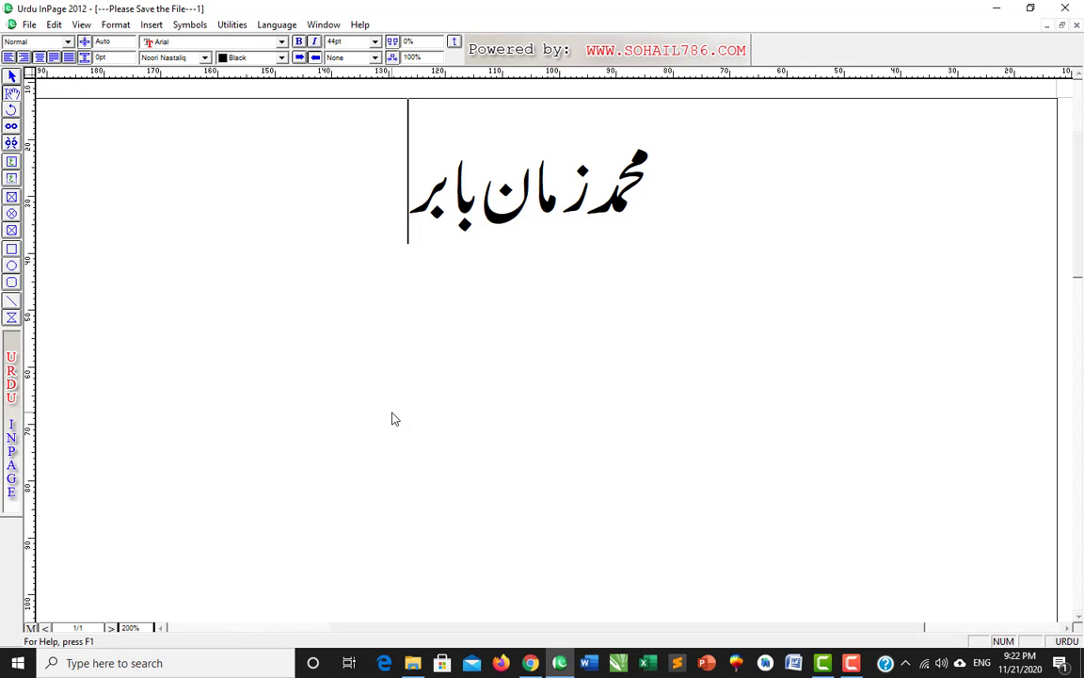
right_click(579, 433)
click(523, 383)
click(132, 628)
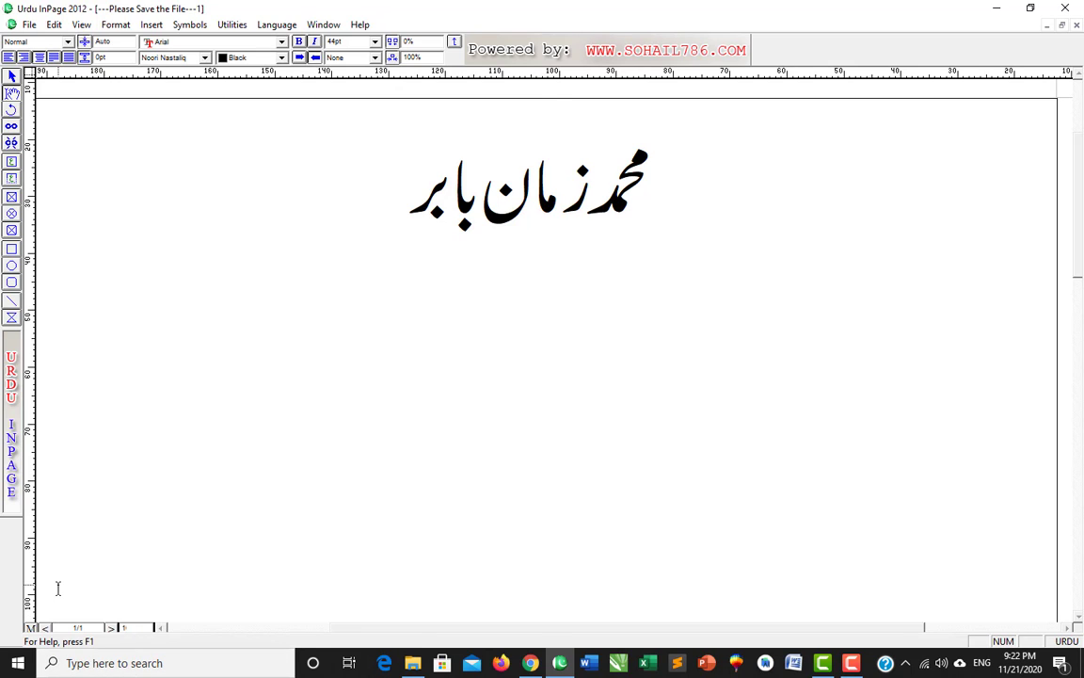
text(100)
key(Return)
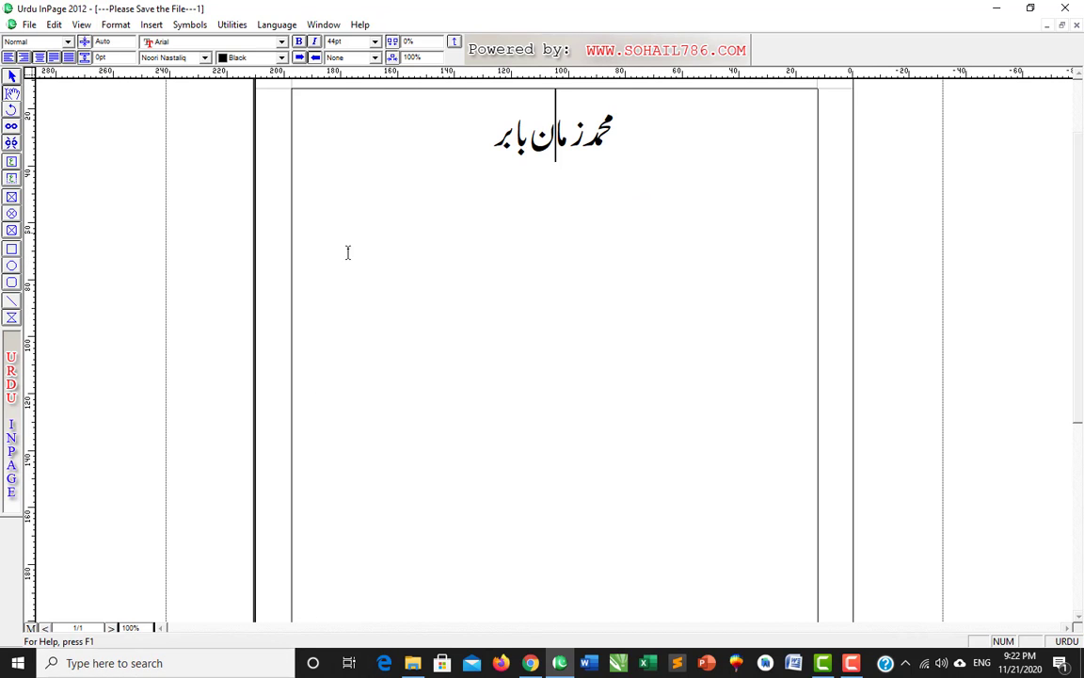
right_click(469, 192)
right_click(509, 139)
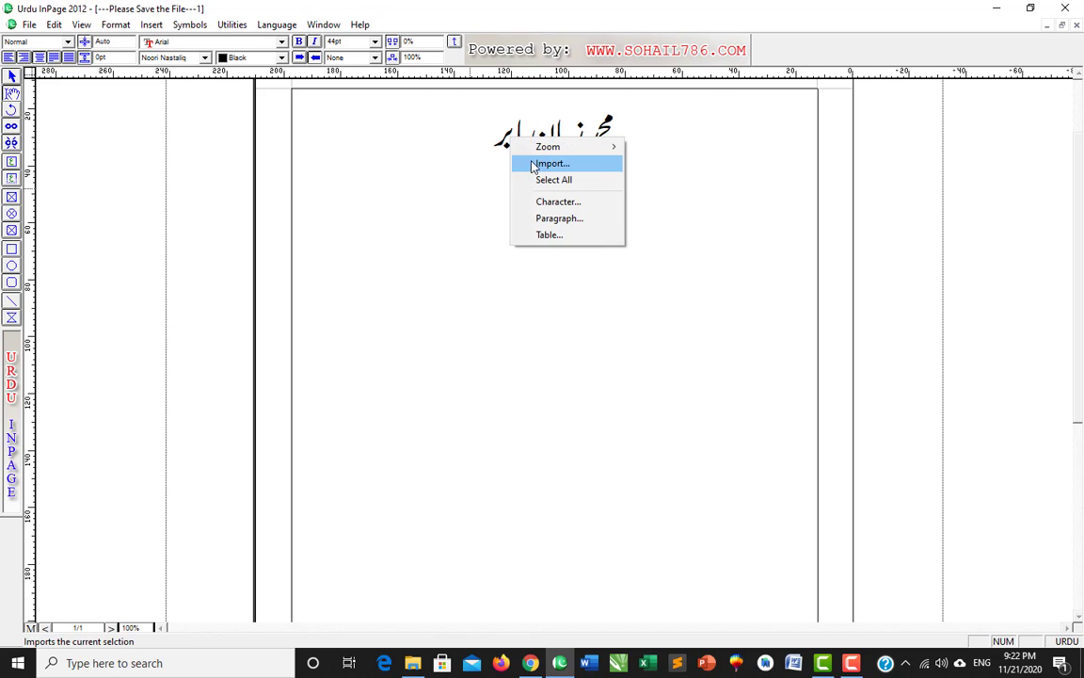
mouse_move(538, 152)
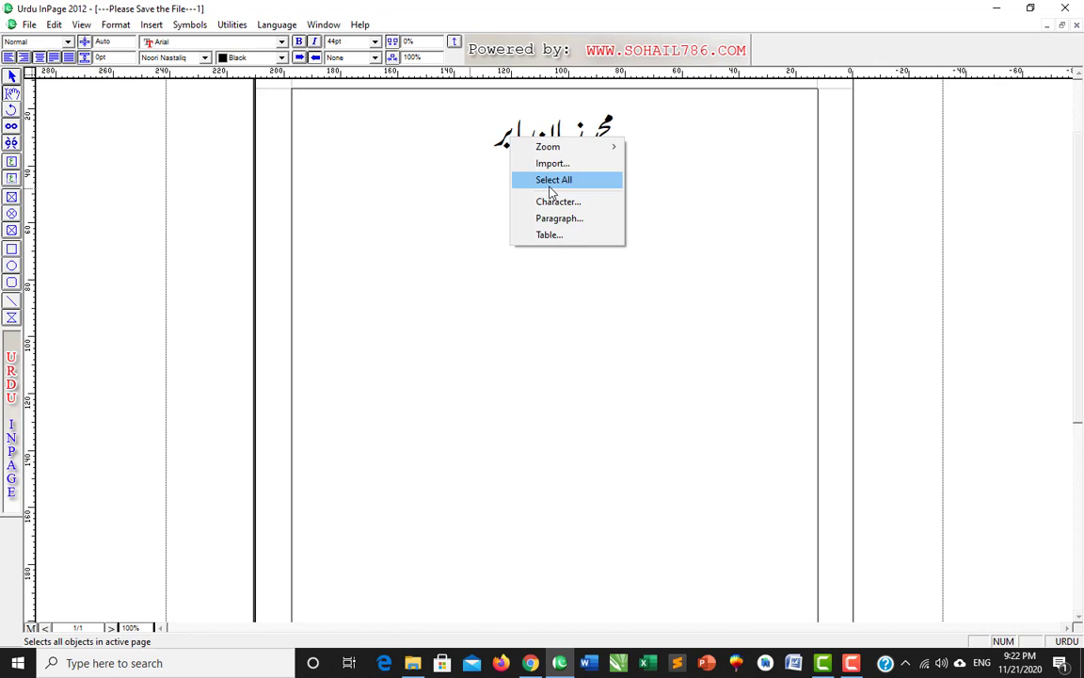
click(549, 181)
click(438, 140)
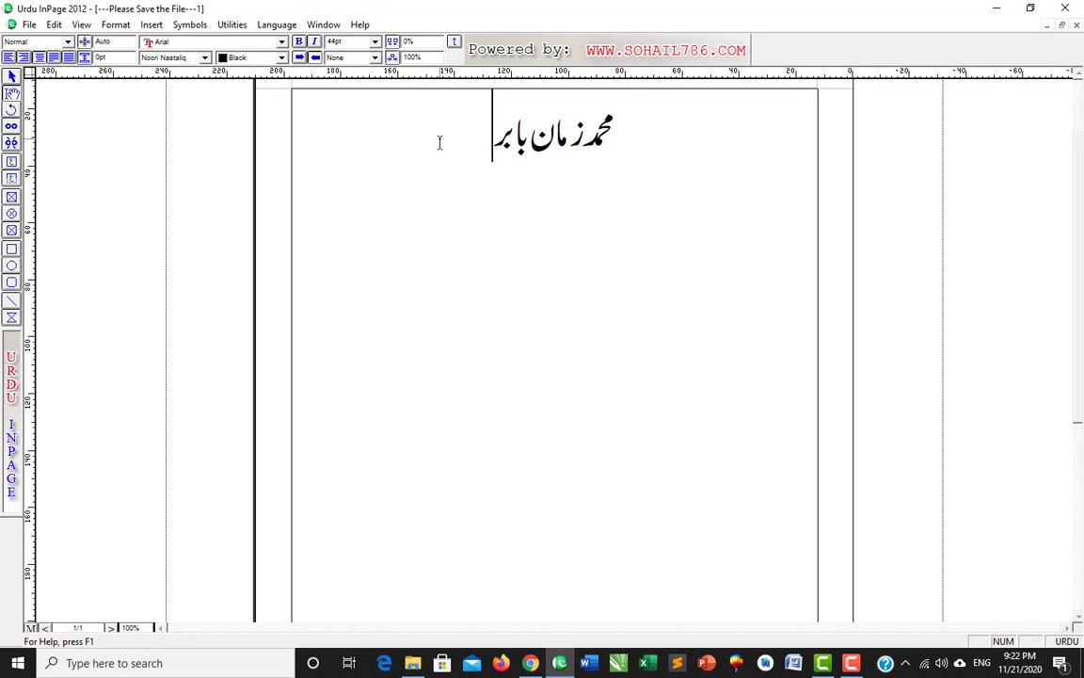
- Set the right-button zoom percentage to 250 in Application Preferences
click(47, 25)
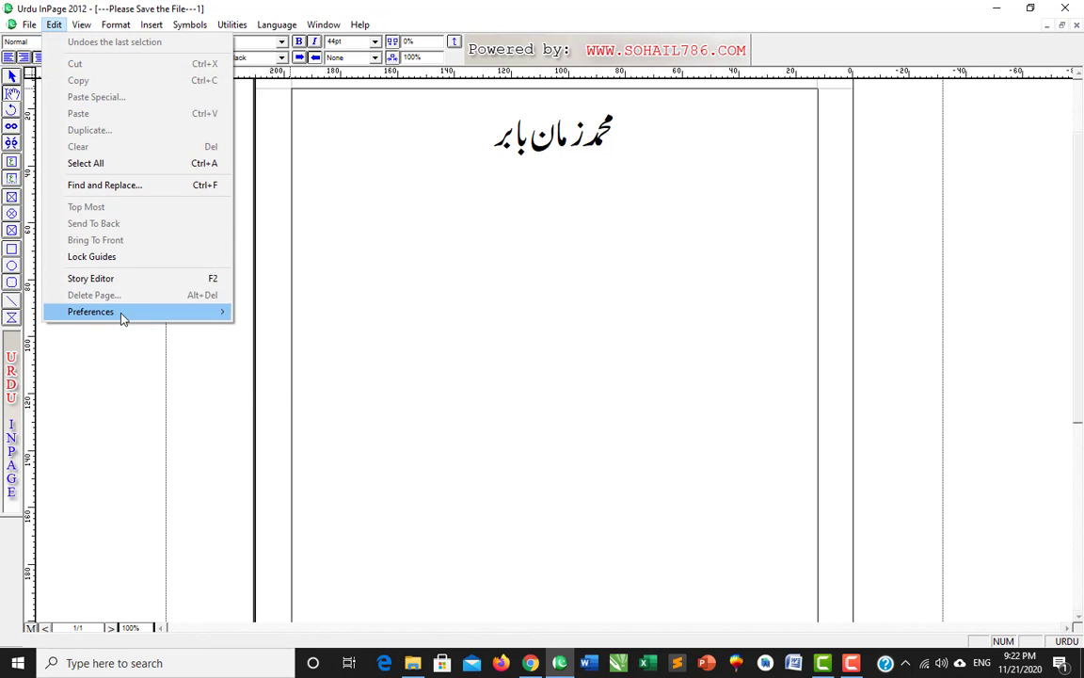
mouse_move(121, 321)
click(273, 312)
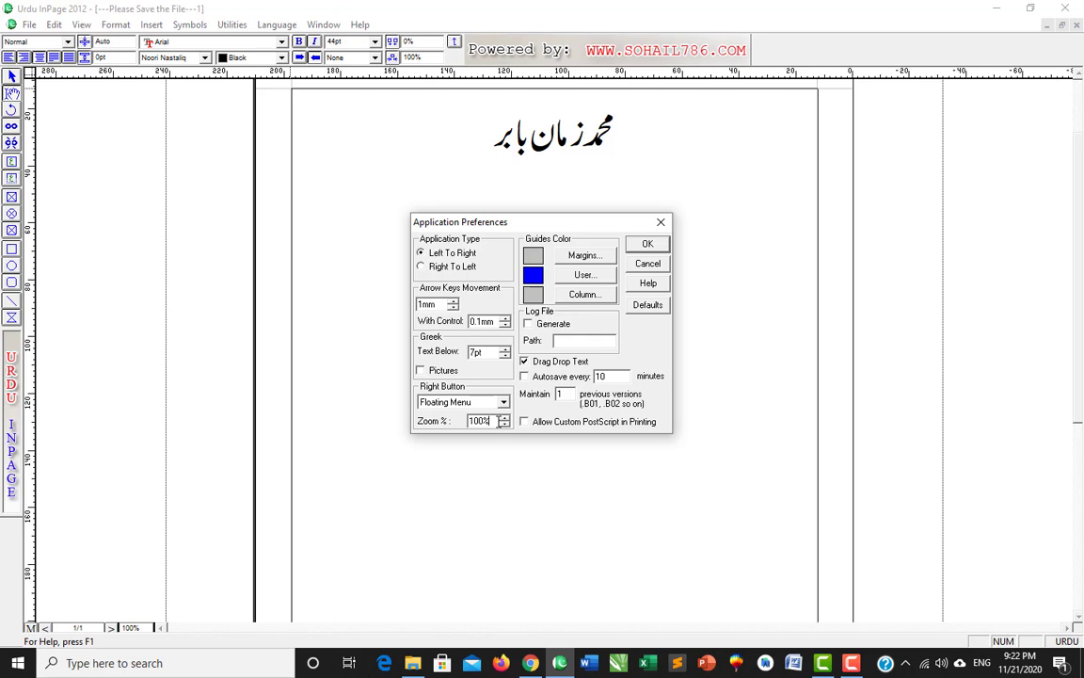
drag(488, 421, 226, 420)
text(250)
key(Return)
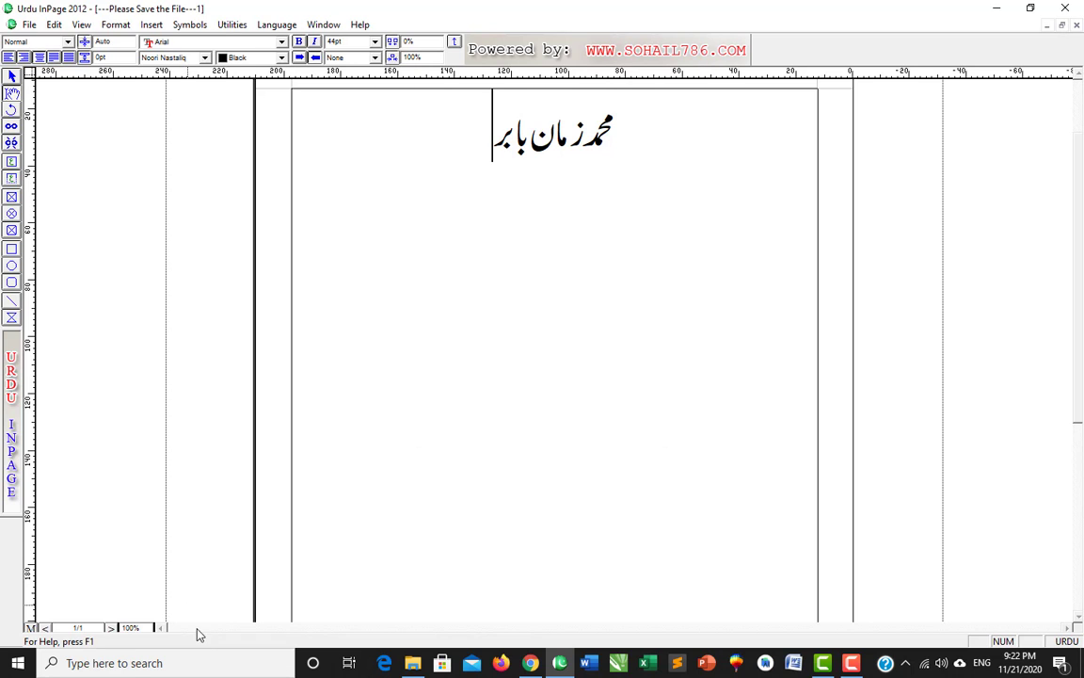
- Switch the right-button action from Floating Menu back to Zoom
click(54, 25)
mouse_move(109, 312)
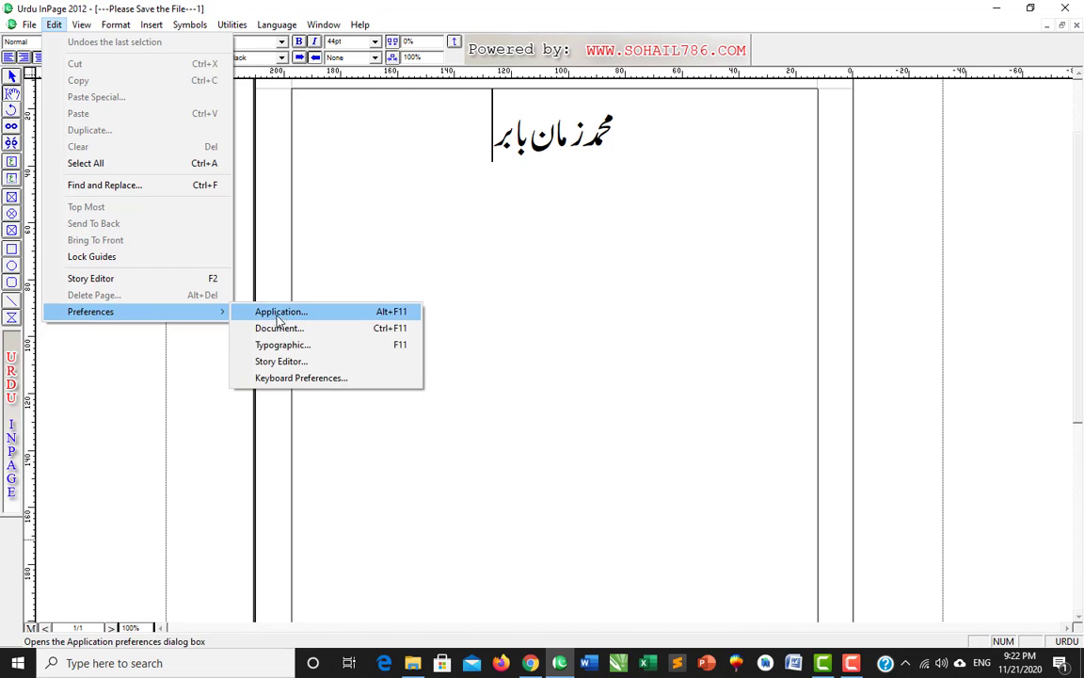
click(278, 320)
click(471, 402)
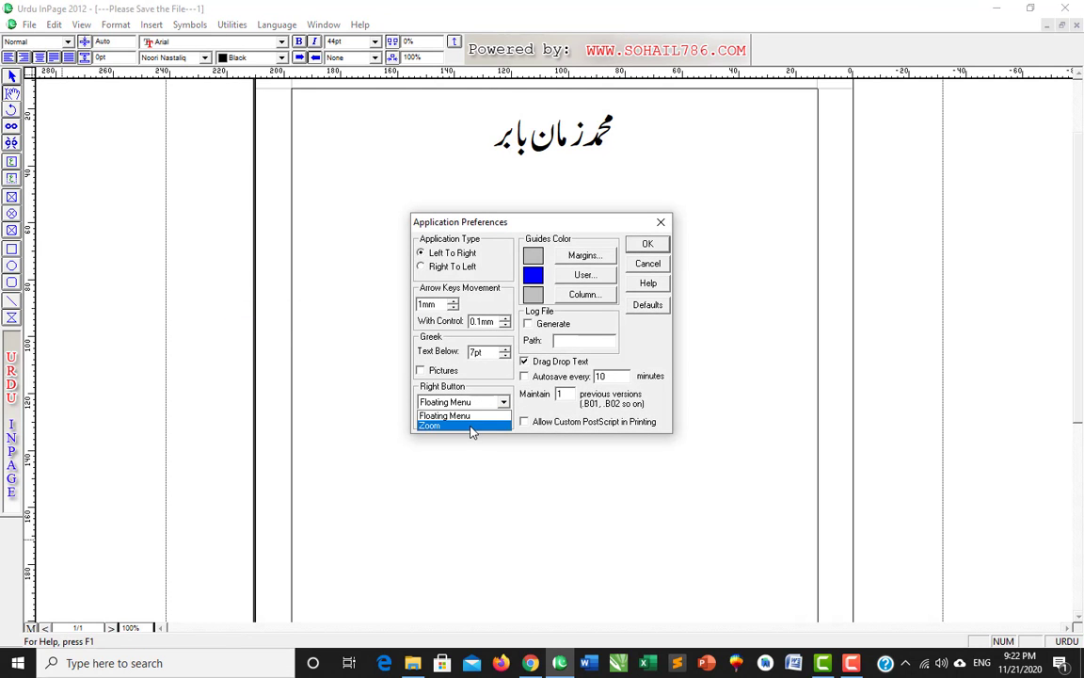
click(471, 426)
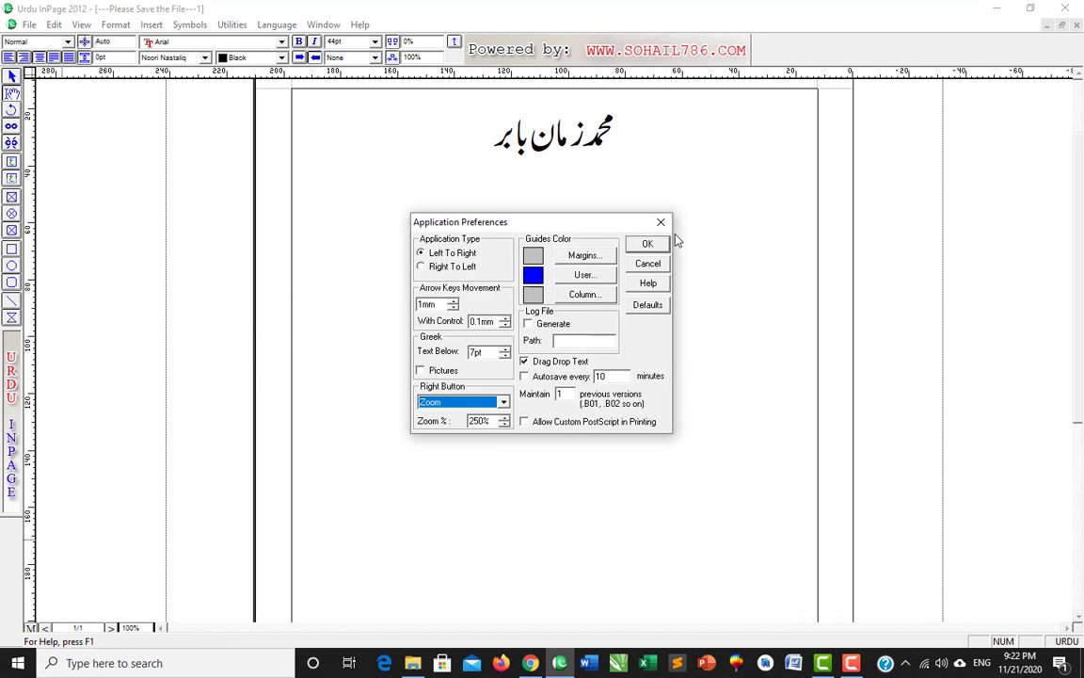
click(648, 245)
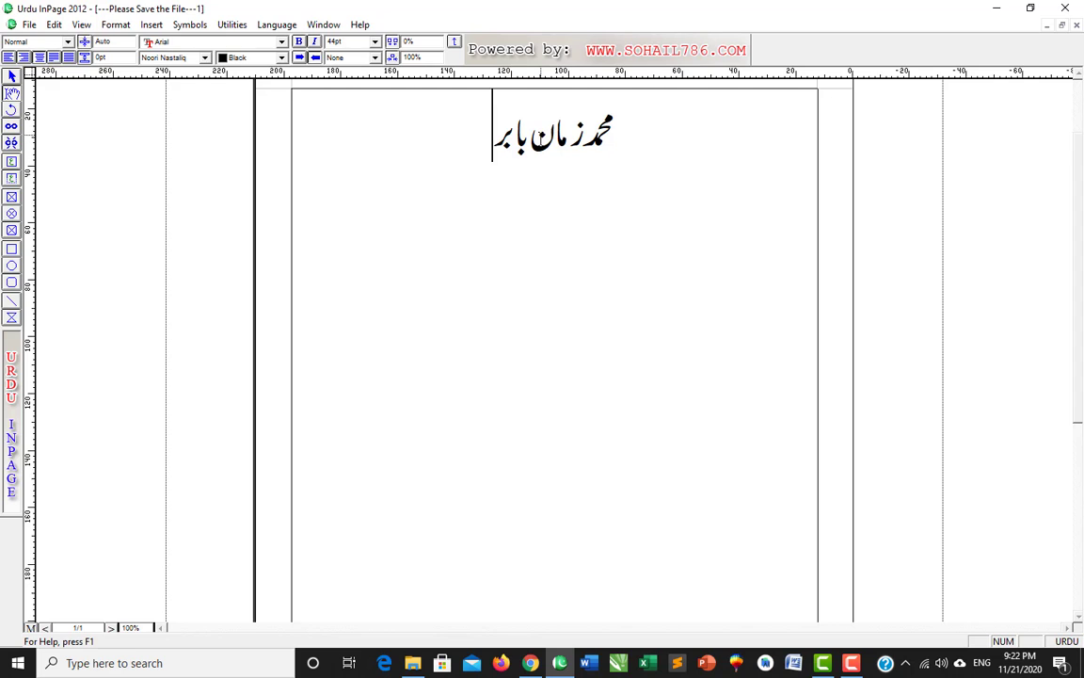
- Zoom in to 250% on the Urdu heading and back out twice, ending zoomed in
ctrl+click(541, 140)
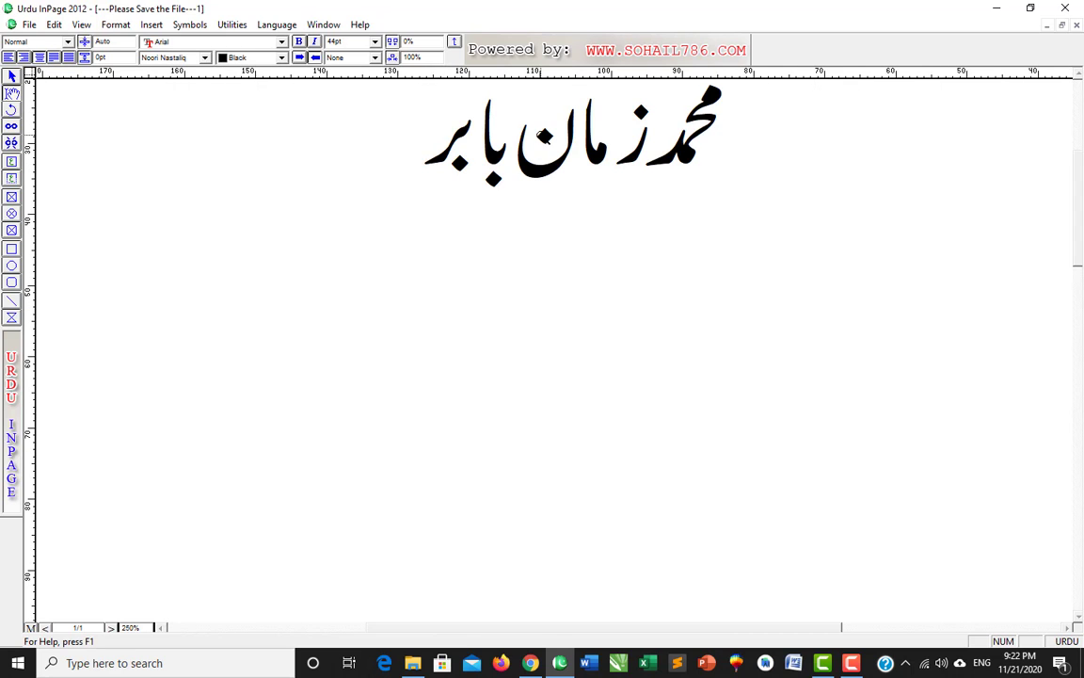
ctrl+right_click(543, 136)
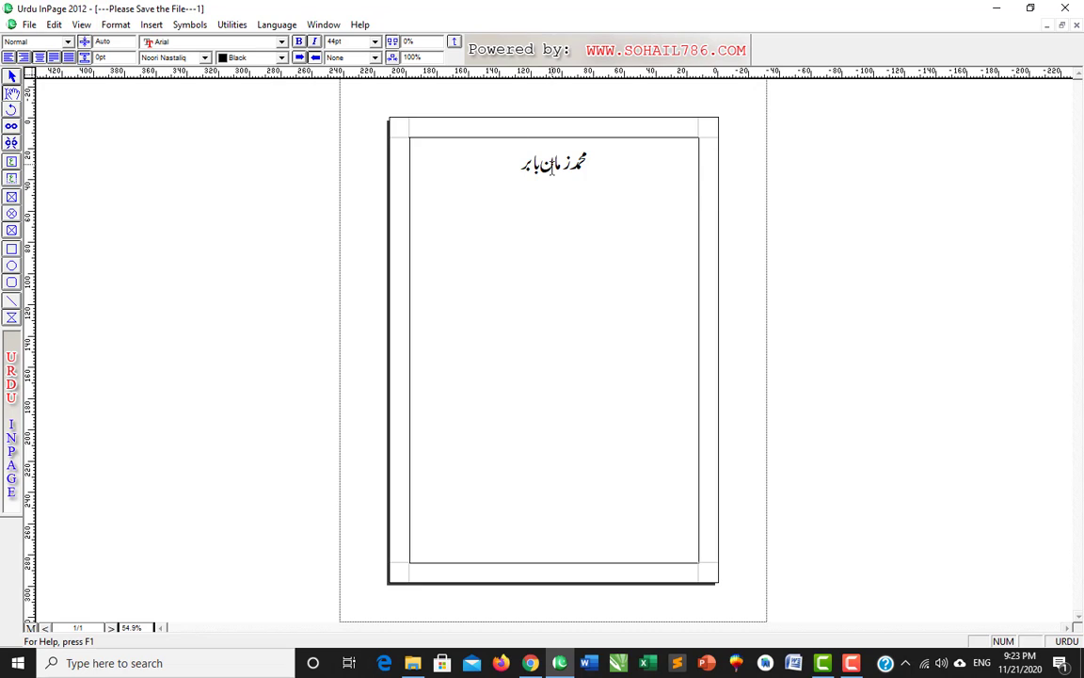
ctrl+click(551, 165)
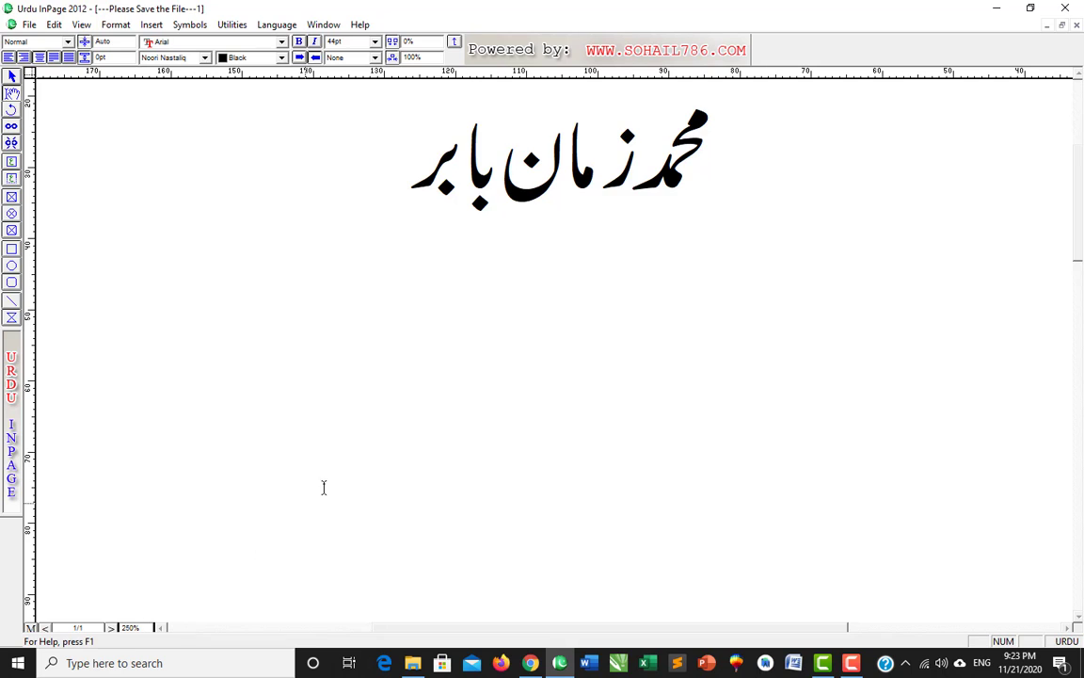
ctrl+right_click(408, 432)
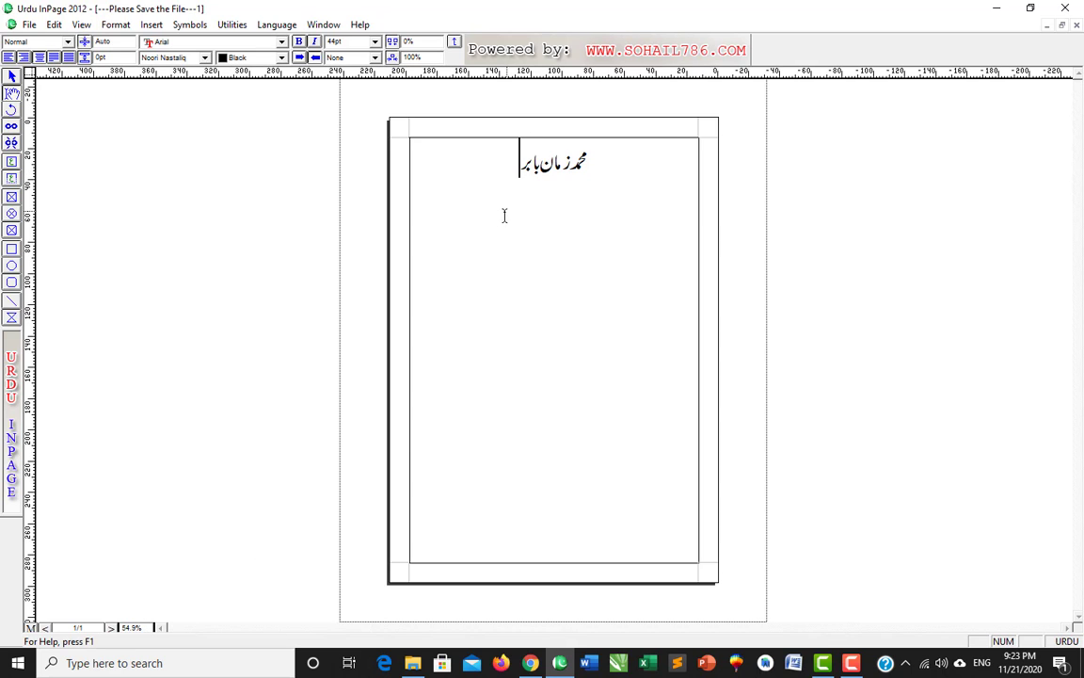
ctrl+right_click(551, 160)
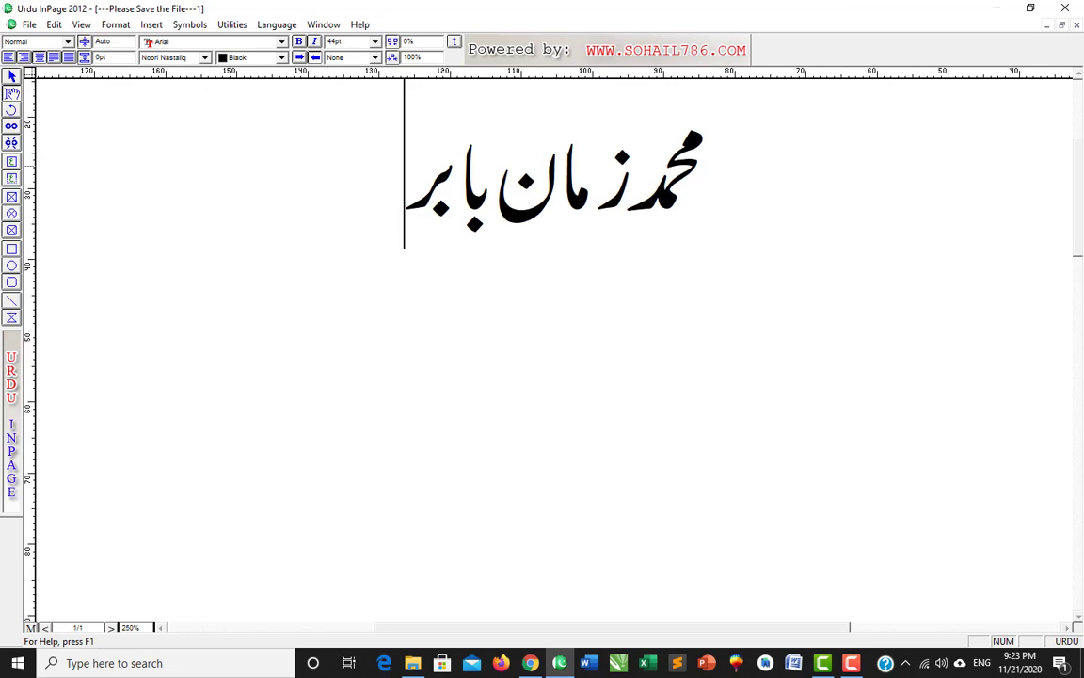
- Set Right Button back to Floating Menu with zoom percentage 100
click(53, 25)
mouse_move(135, 313)
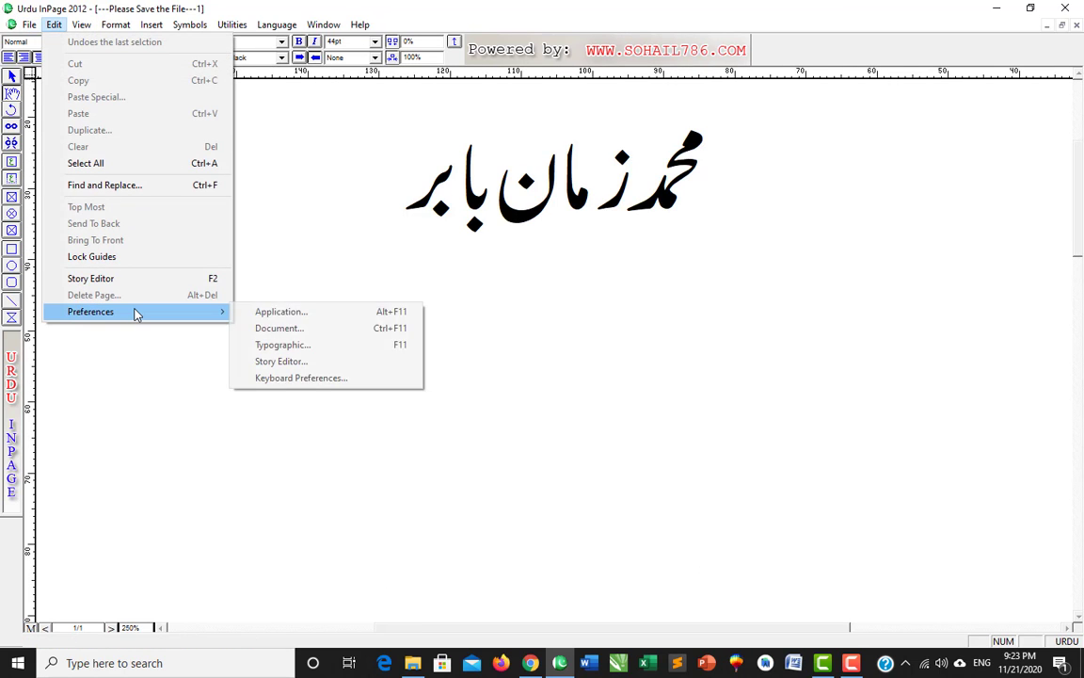
click(258, 312)
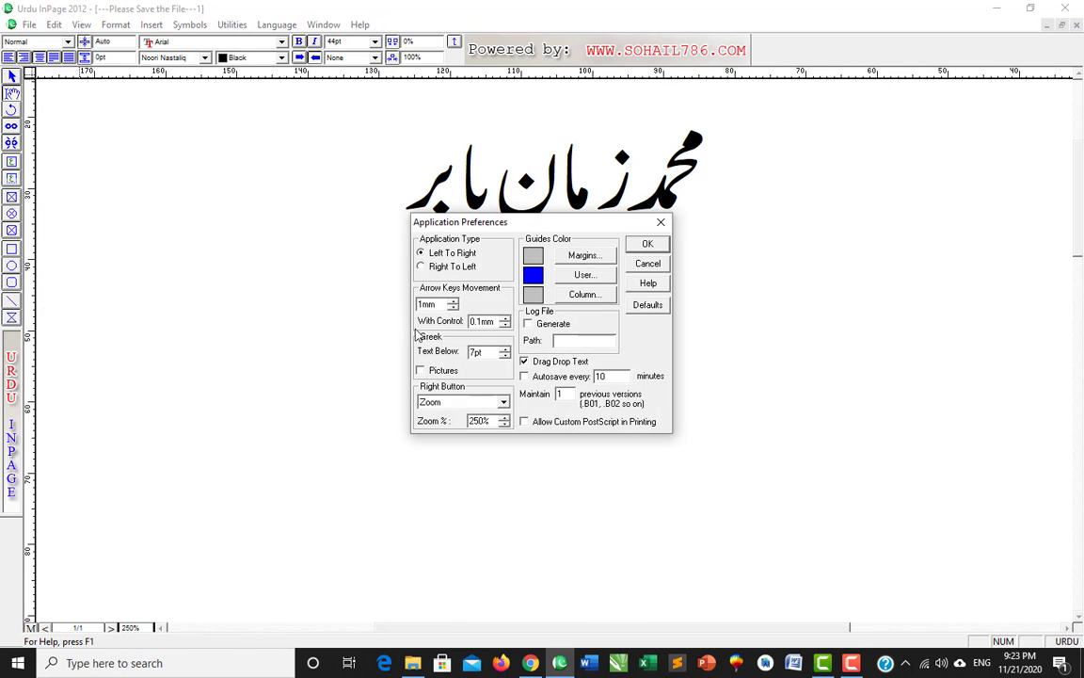
click(452, 402)
click(454, 416)
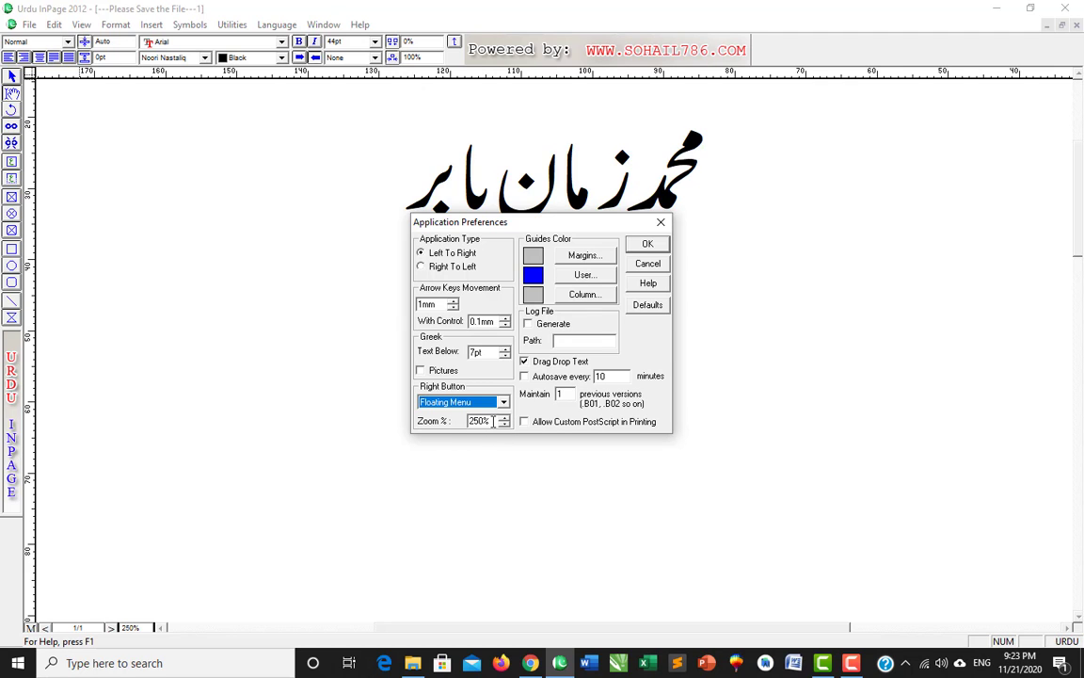
drag(493, 421, 426, 424)
text(100)
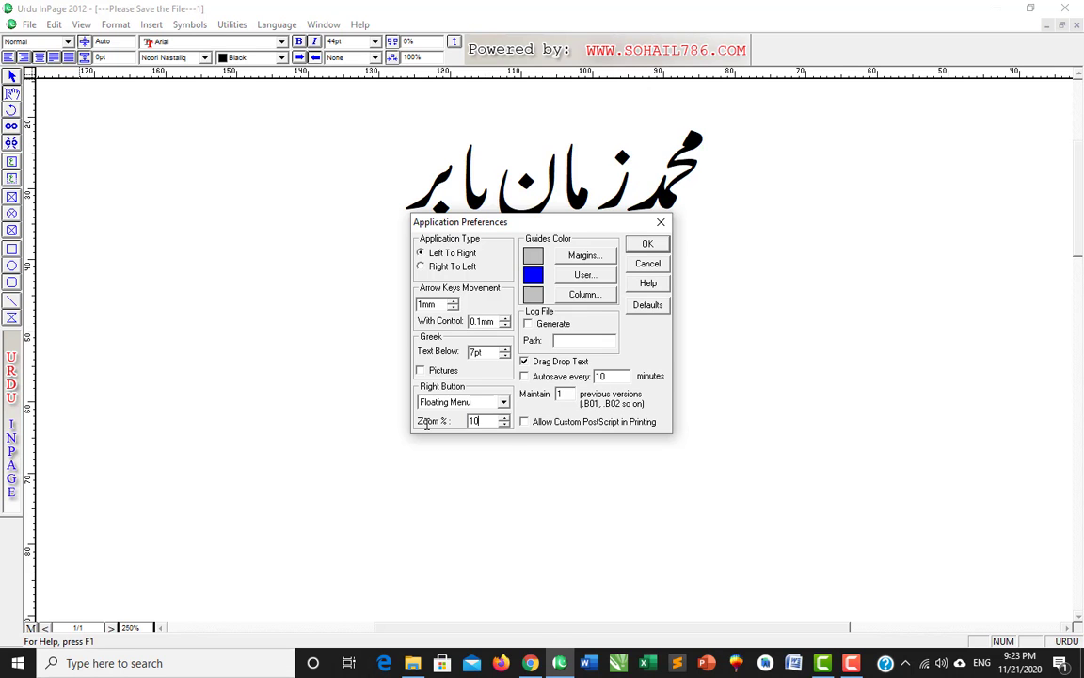
click(645, 246)
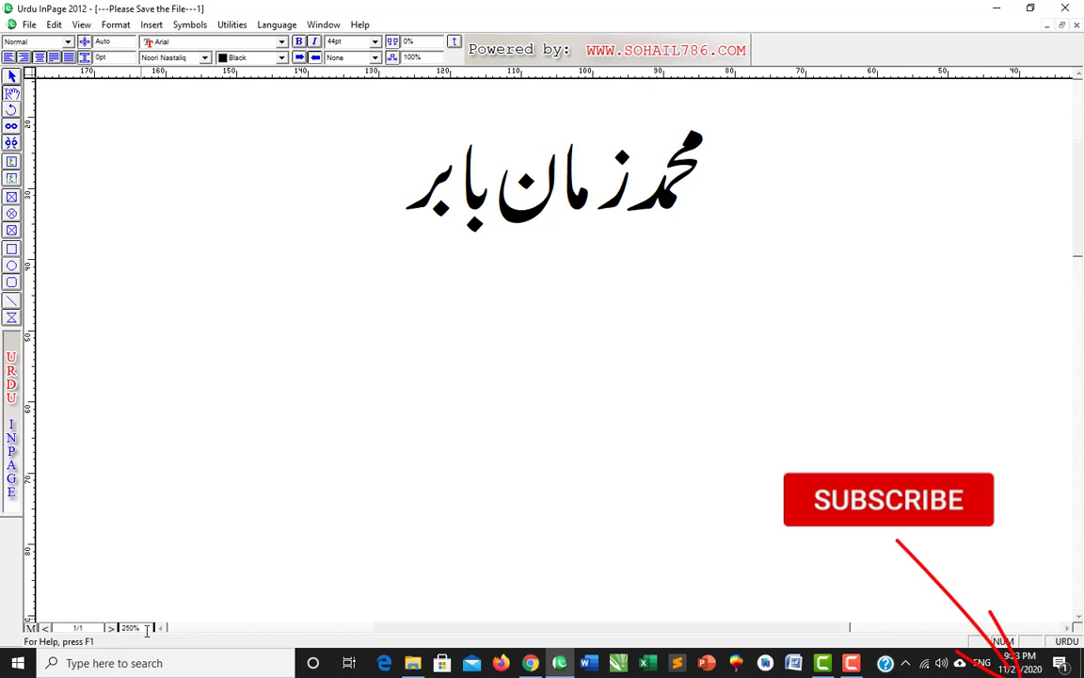
- Set the page view zoom to 100%
drag(145, 628, 114, 627)
text(100)
key(Return)
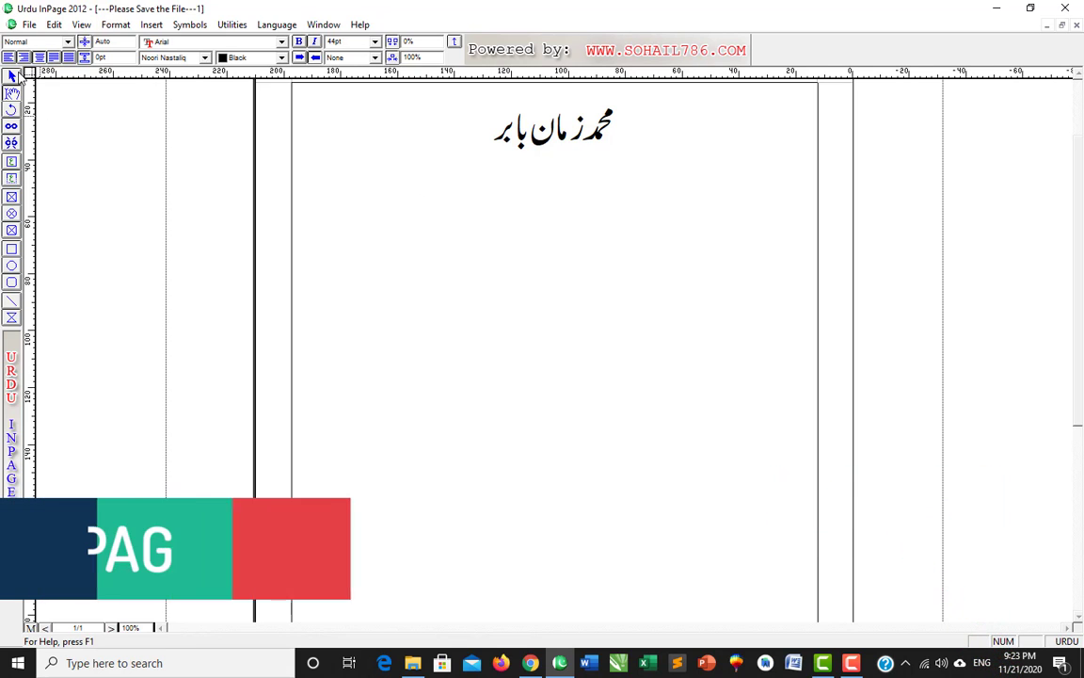
- Change the user guides colour from blue to dark green in Application Preferences
click(54, 25)
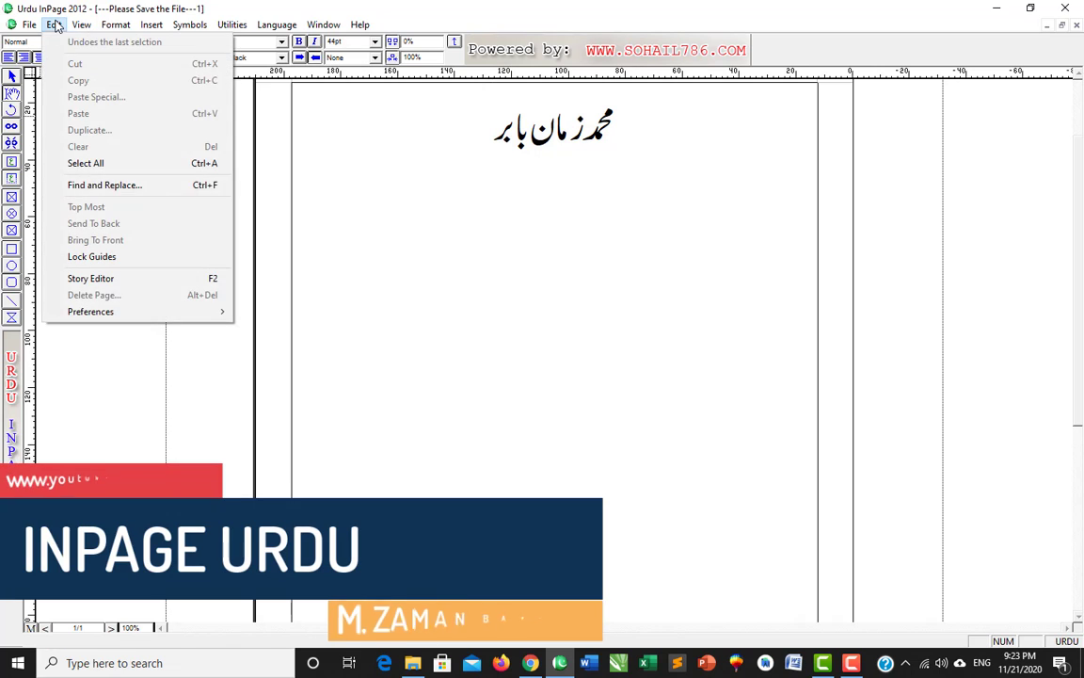
mouse_move(148, 320)
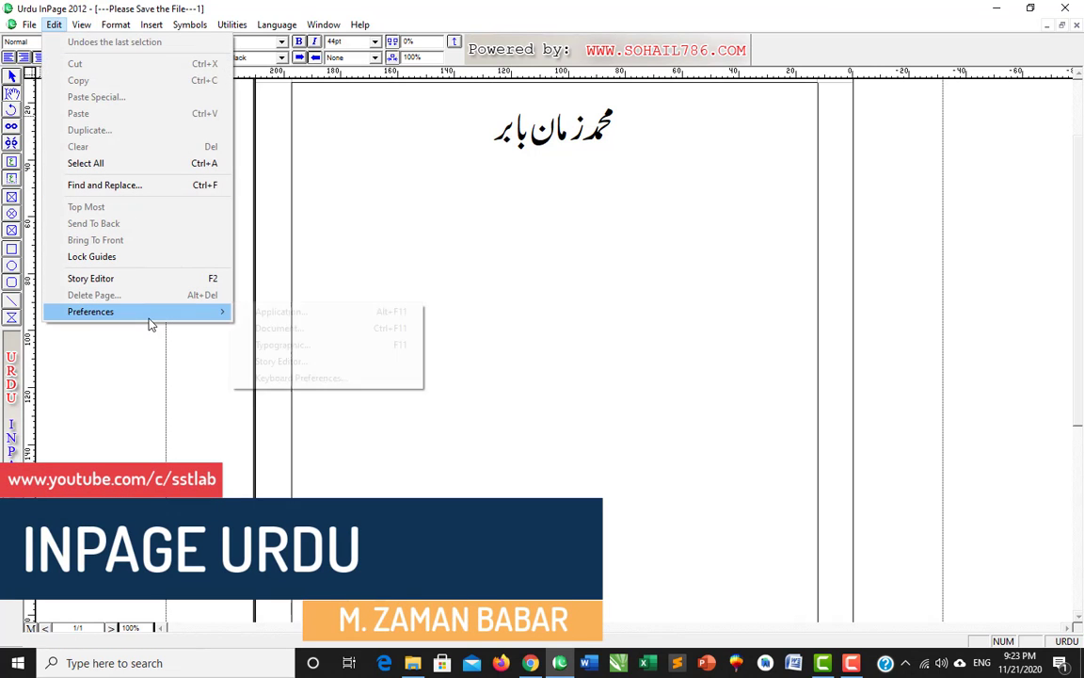
click(274, 320)
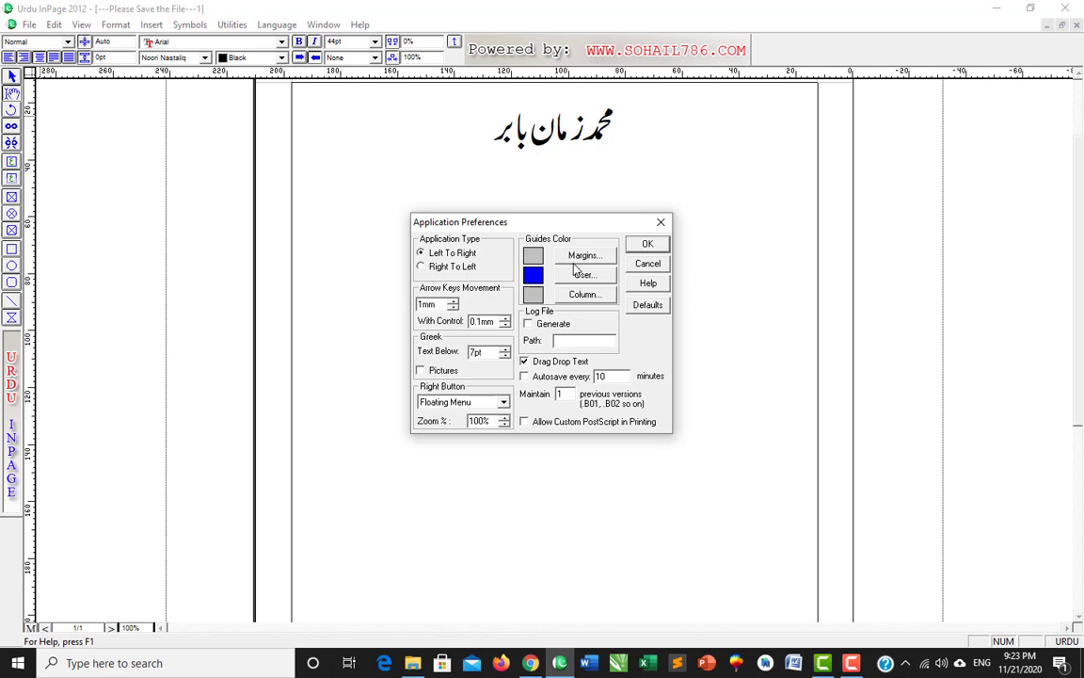
click(576, 260)
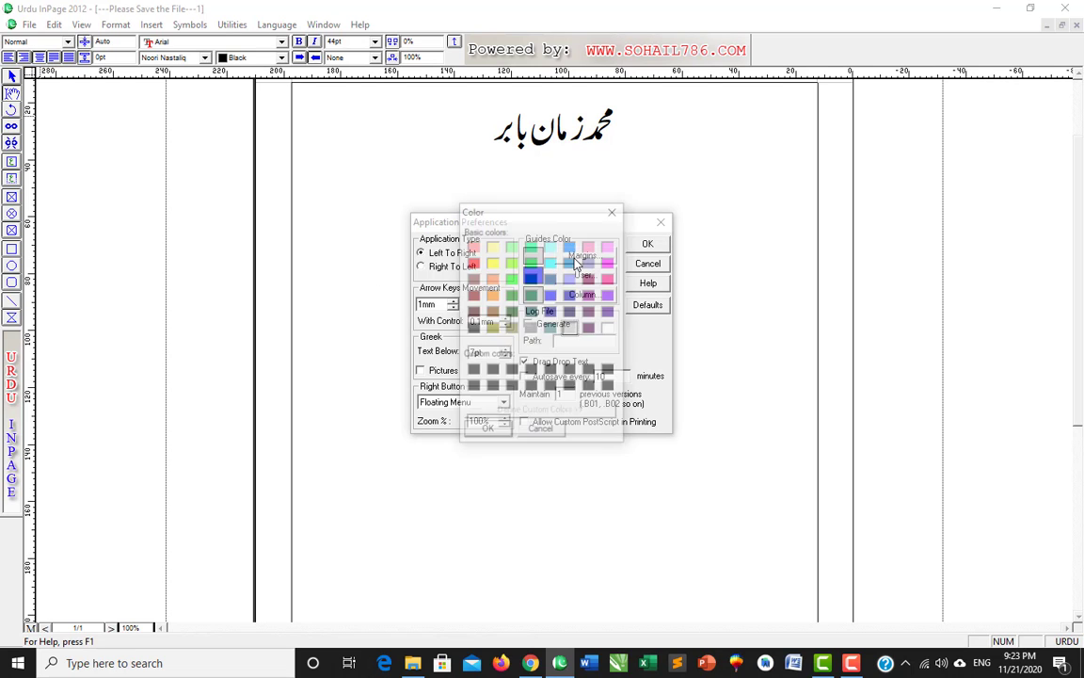
click(609, 211)
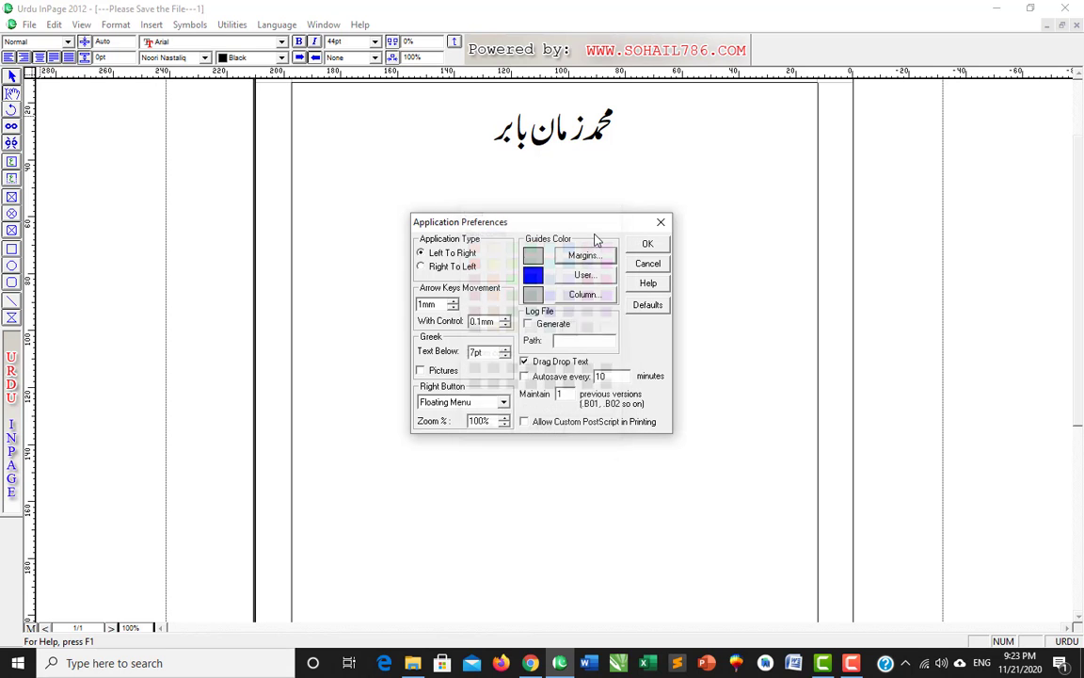
click(585, 275)
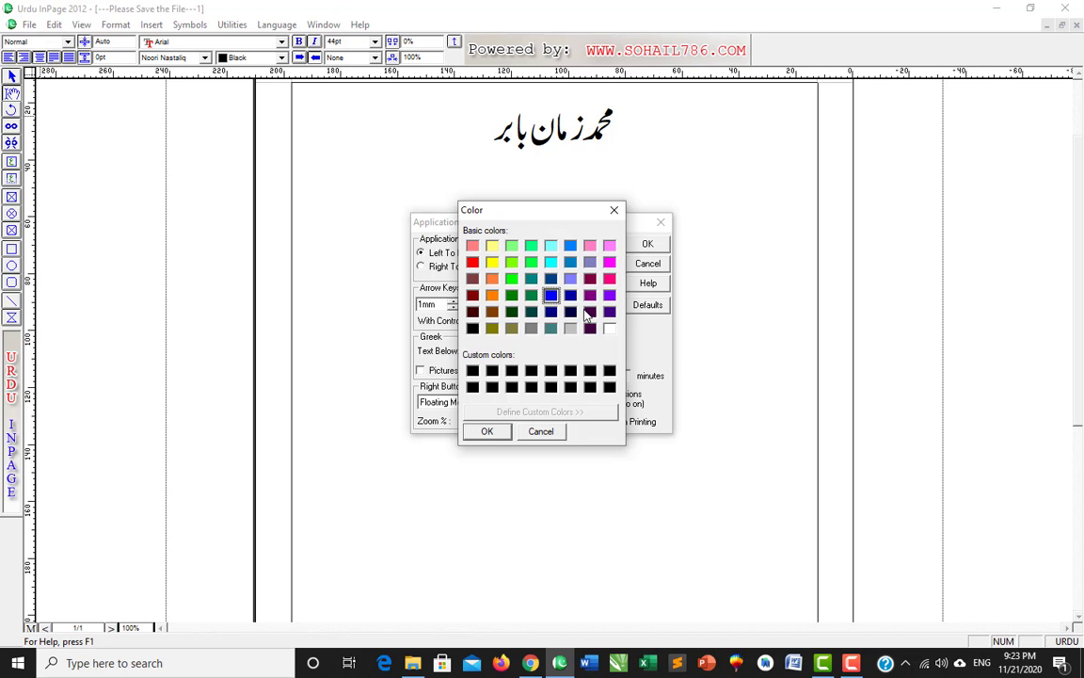
click(511, 296)
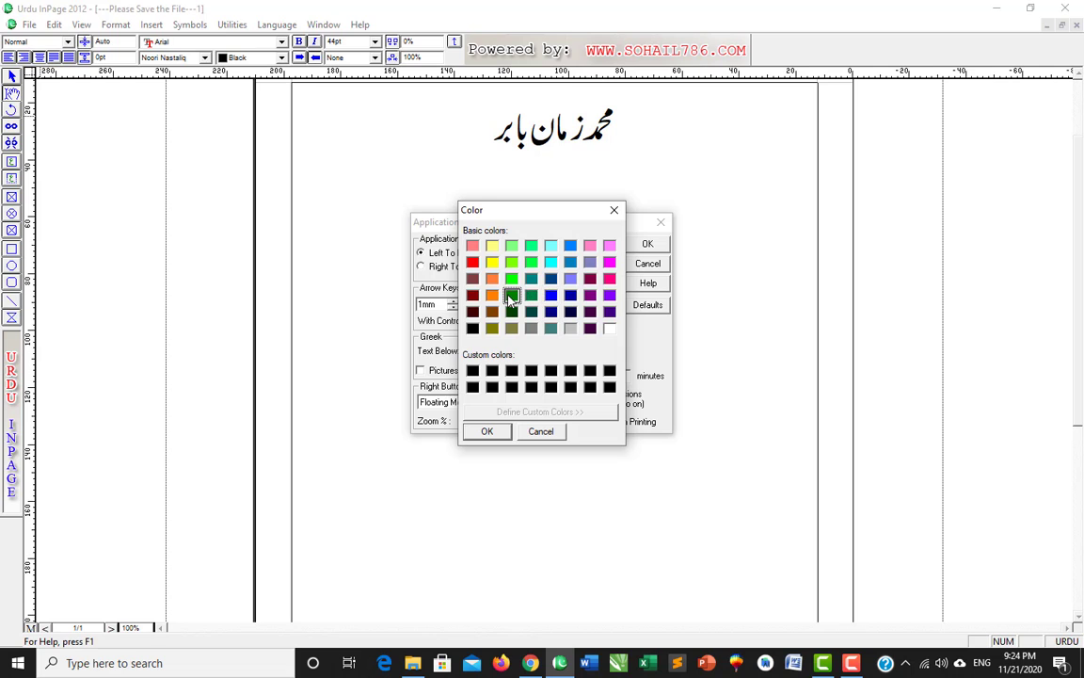
click(487, 432)
click(648, 246)
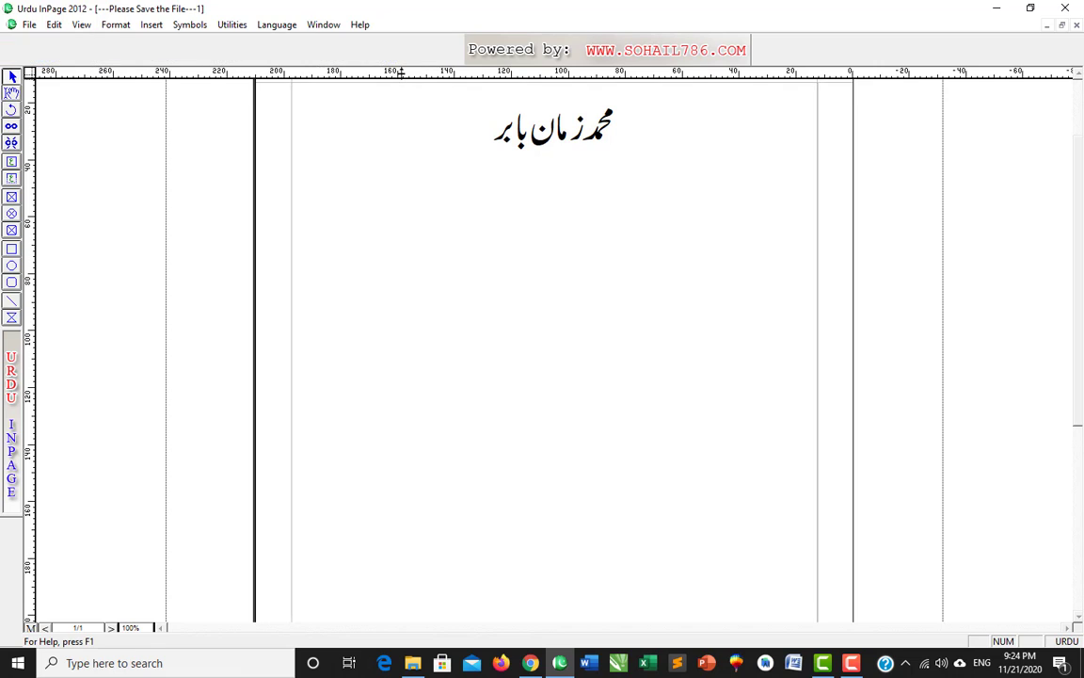
- Drag a horizontal guide near the page top and zoom the view to 200%
drag(402, 79, 402, 95)
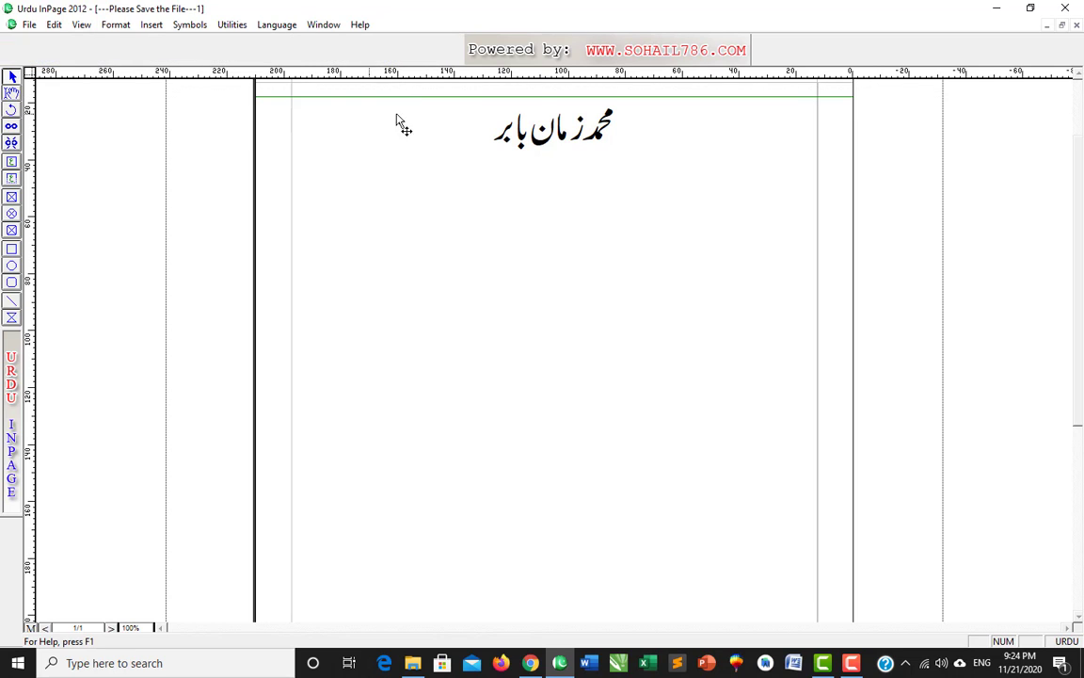
click(136, 626)
text(200)
key(Return)
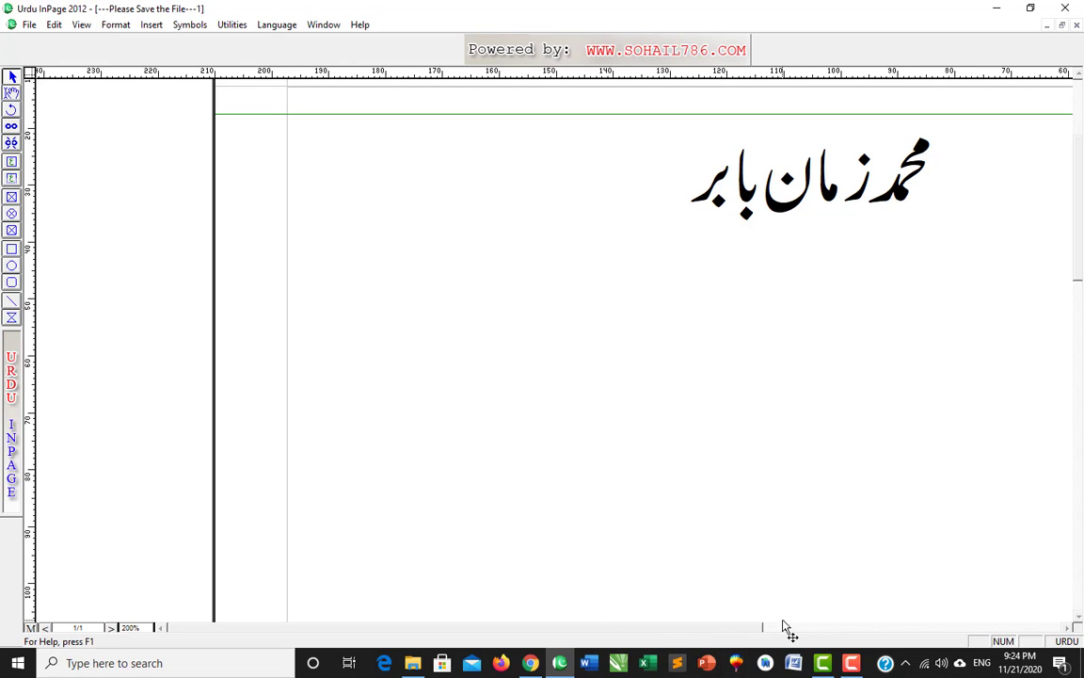
- Move the green horizontal guide higher, just above the Urdu name heading
drag(796, 632, 827, 635)
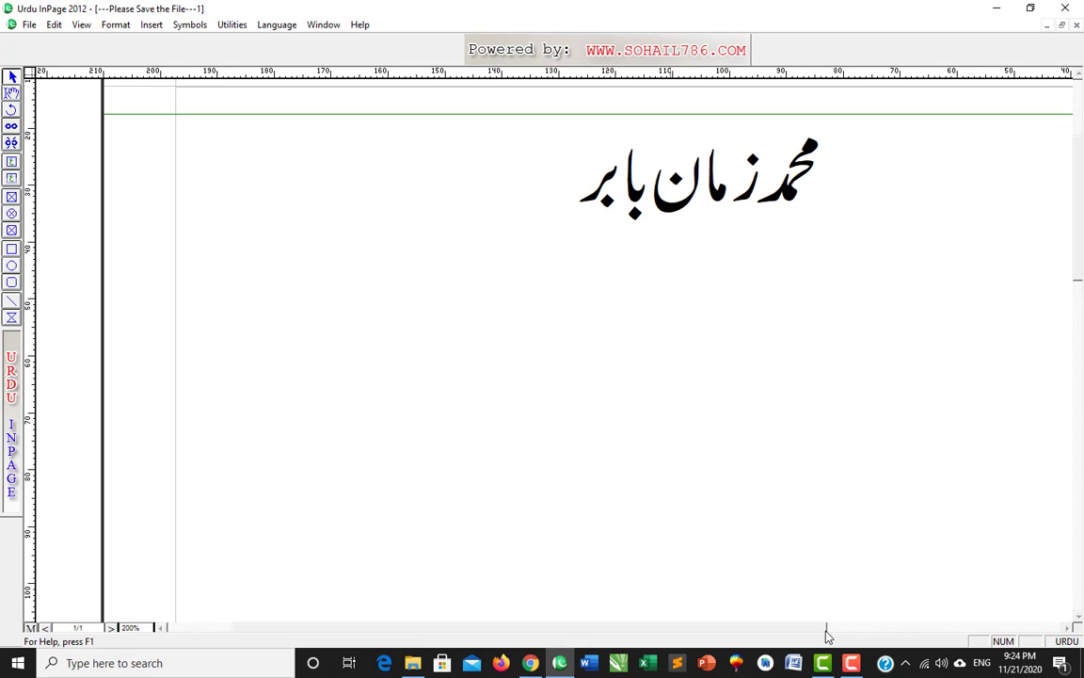
drag(827, 637, 871, 634)
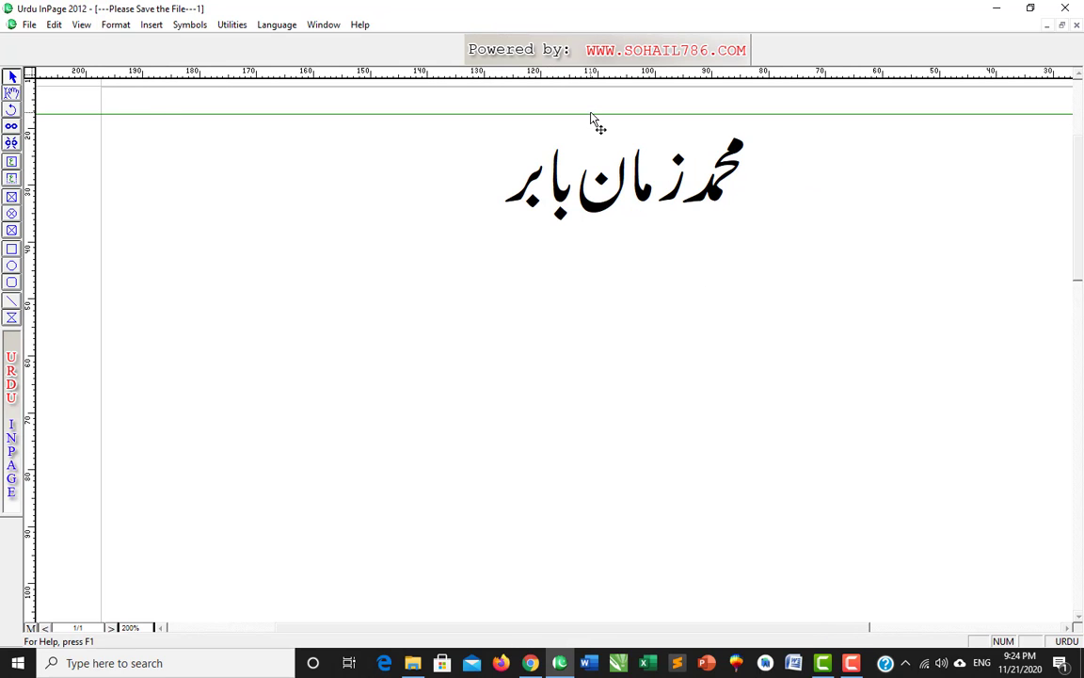
mouse_move(591, 114)
mouse_down()
mouse_move(591, 80)
mouse_move(589, 135)
mouse_up()
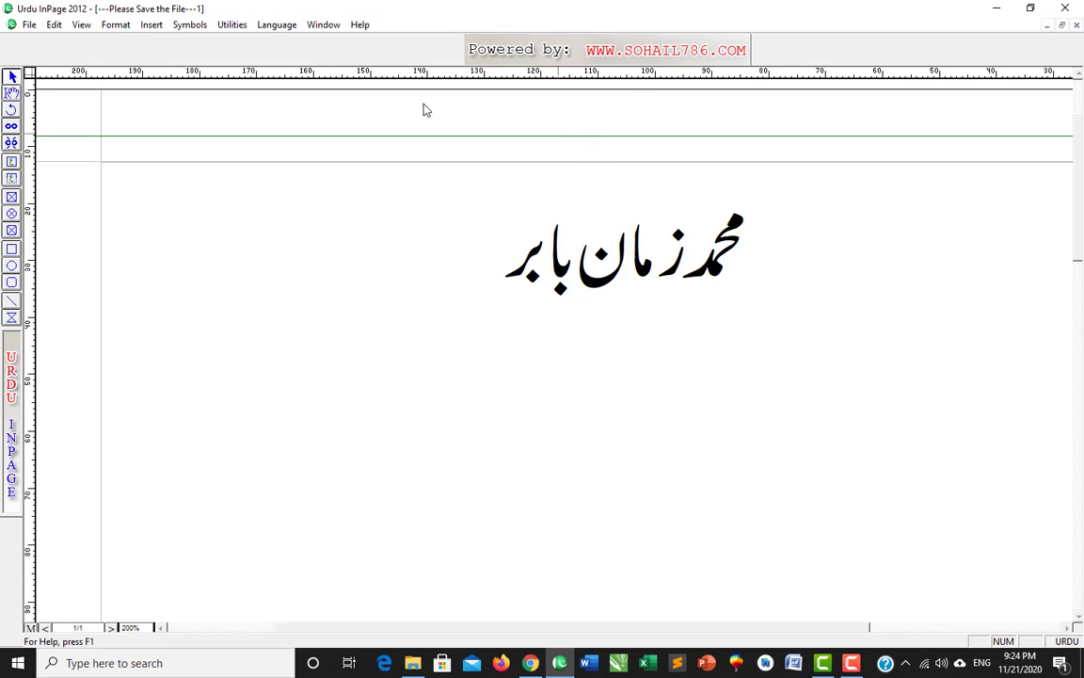
click(53, 24)
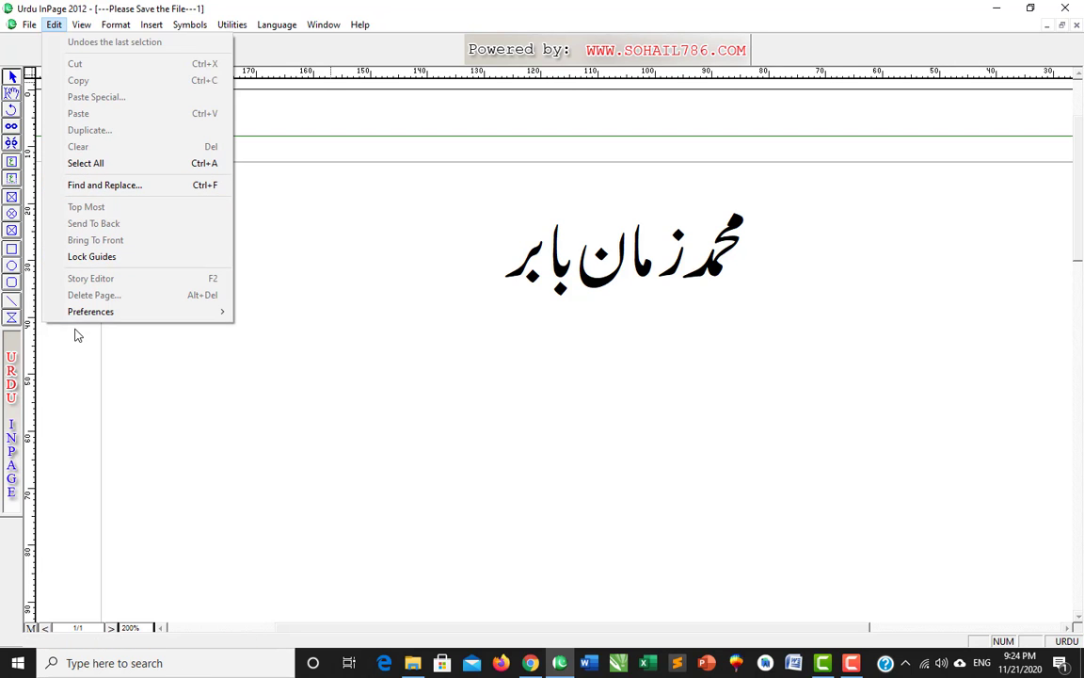
- Change the user guide colour from green to dark blue in Application Preferences
mouse_move(80, 320)
click(312, 313)
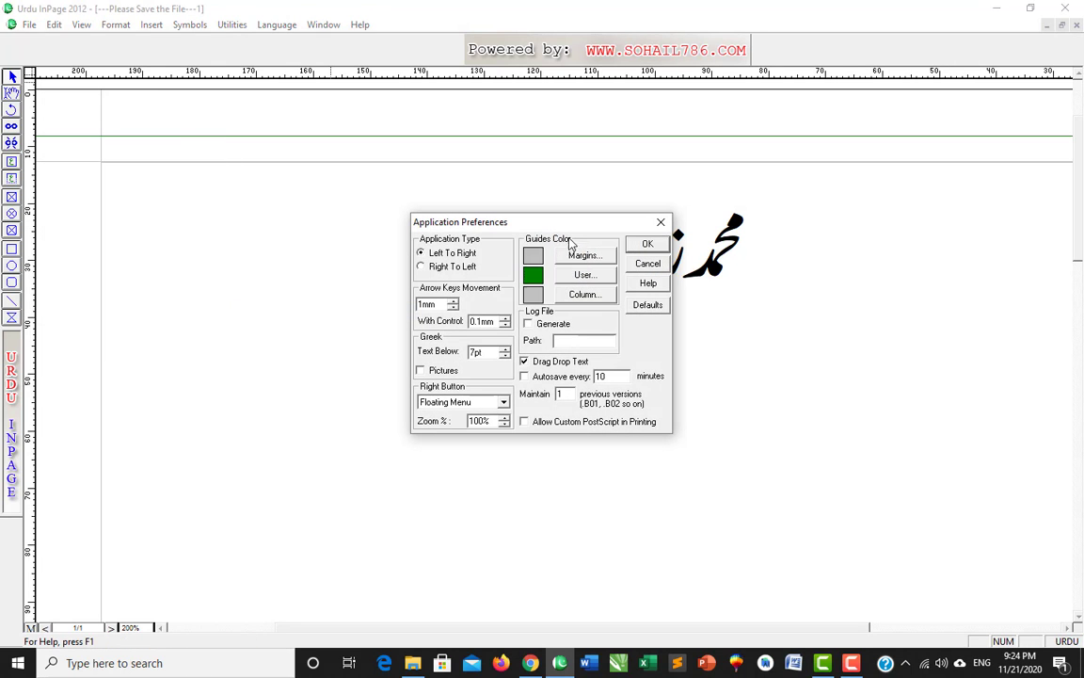
click(561, 277)
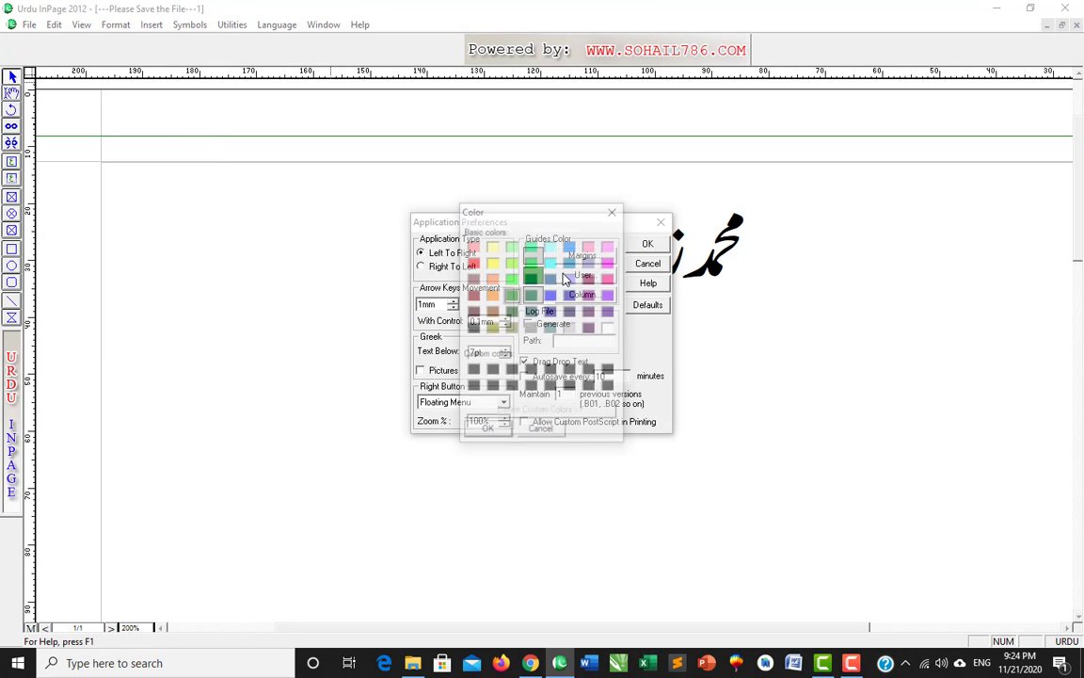
click(486, 431)
click(648, 244)
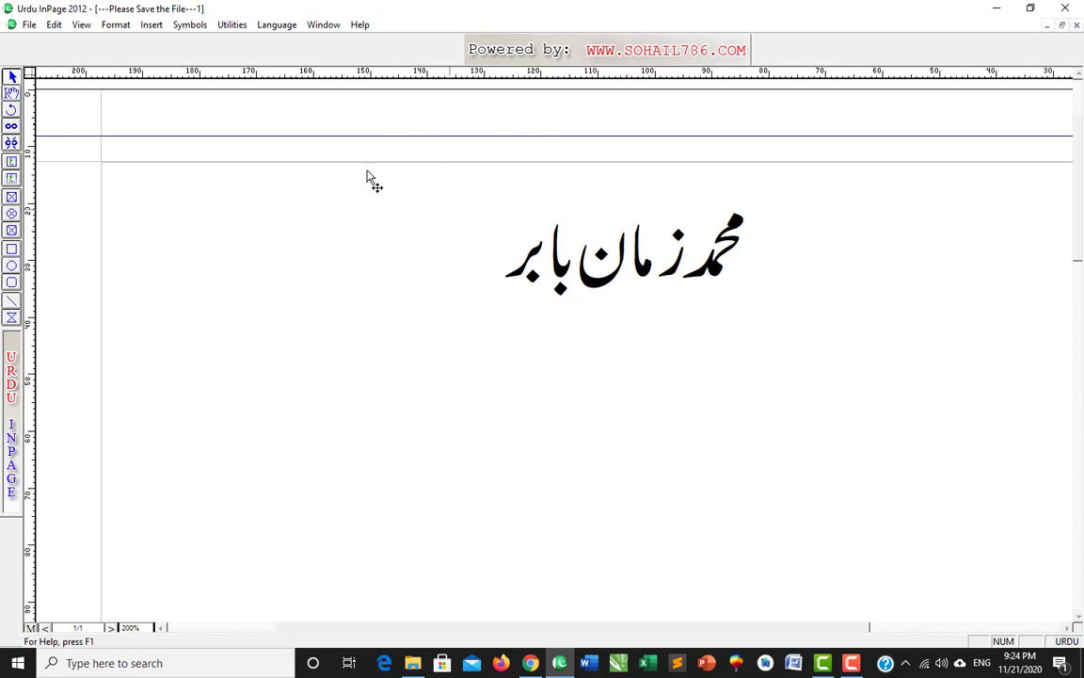
- Reopen Application Preferences from the Edit menu
click(53, 24)
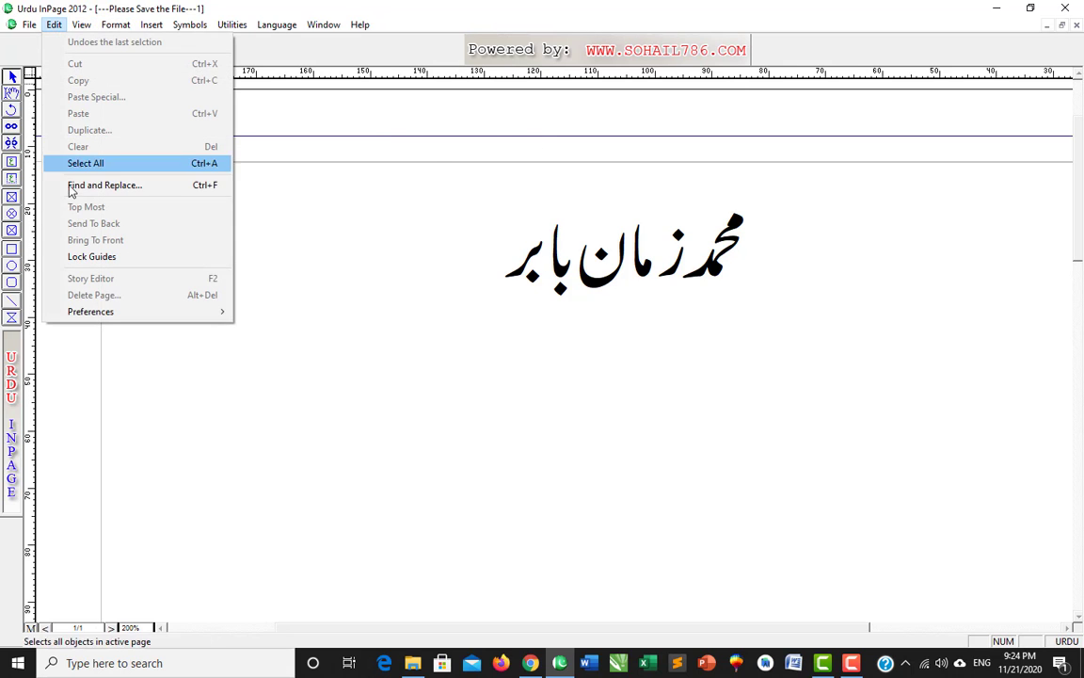
mouse_move(167, 317)
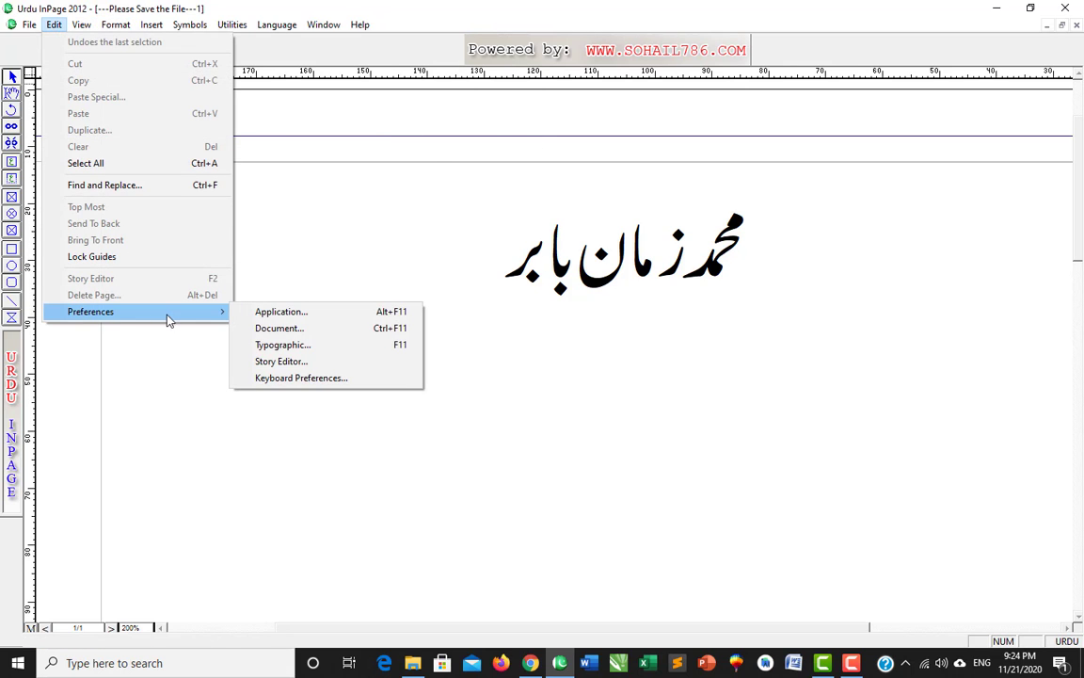
click(285, 313)
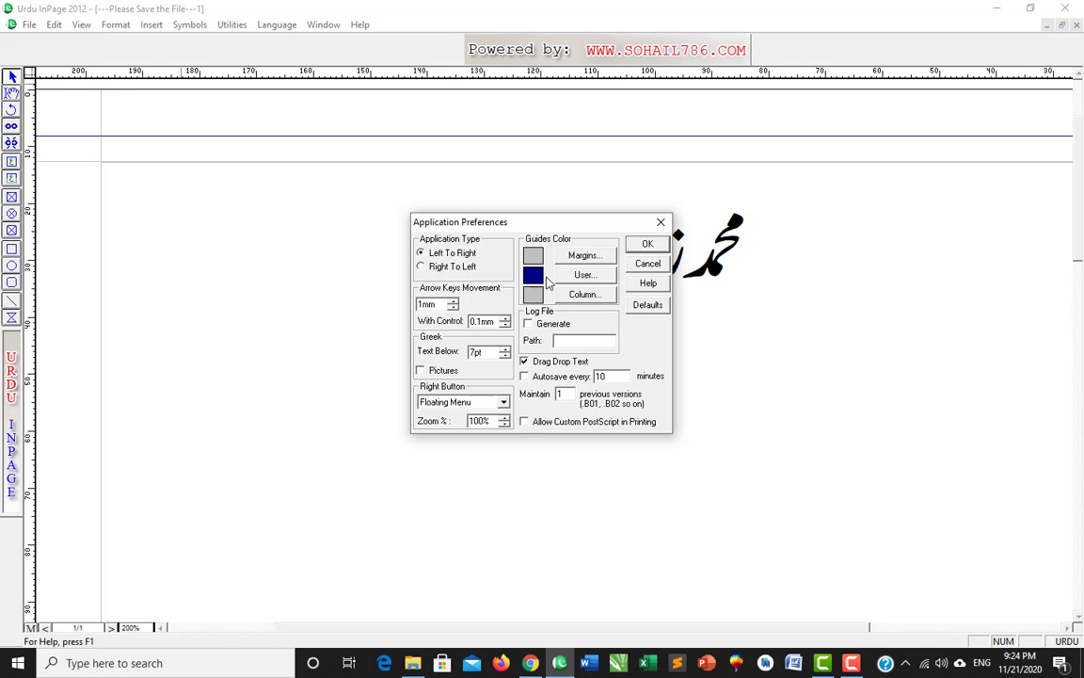
- Turn off Drag Drop Text in Application Preferences and apply it
click(524, 362)
click(522, 361)
click(648, 244)
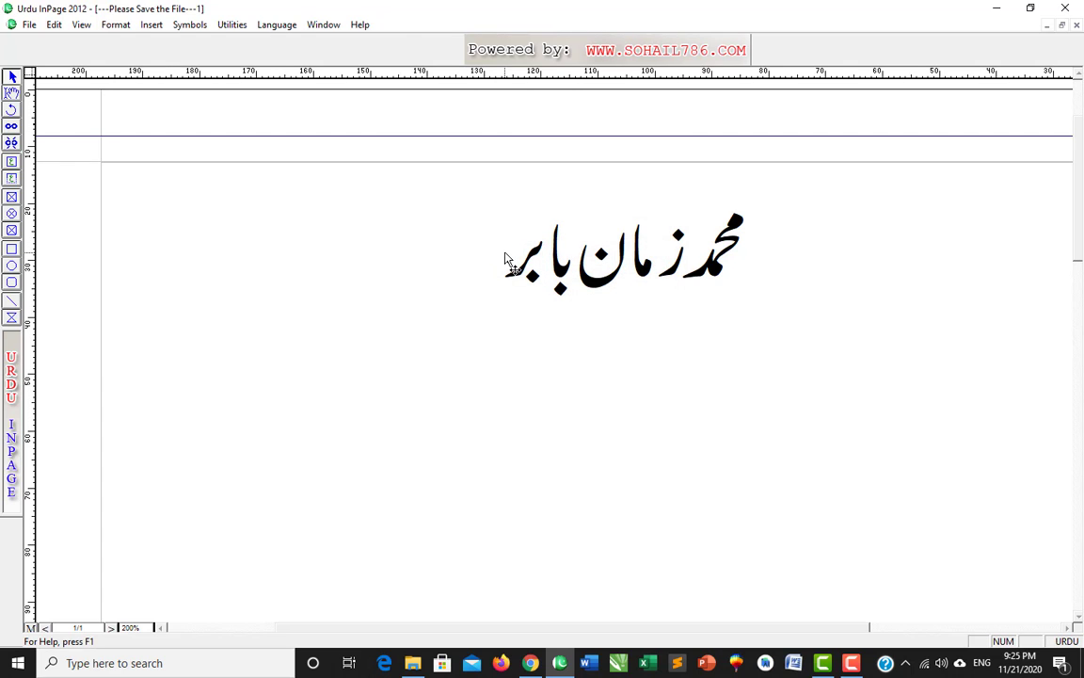
- Select the first part of the Urdu name and try its right-click floating menu
click(506, 260)
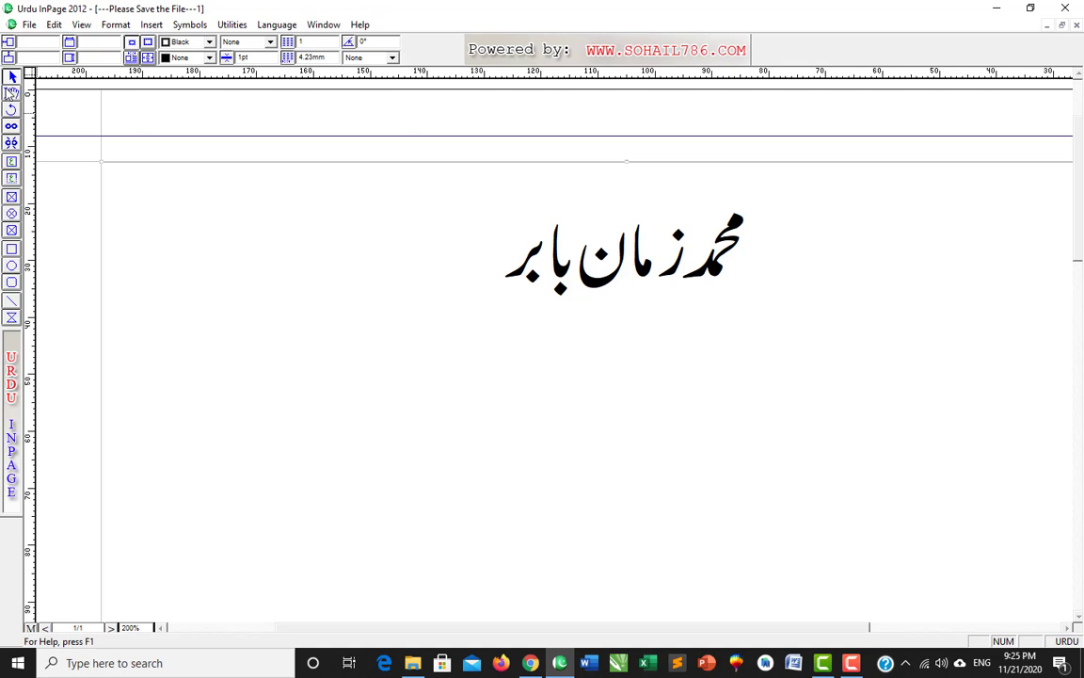
click(11, 92)
drag(768, 221, 626, 250)
drag(811, 245, 630, 242)
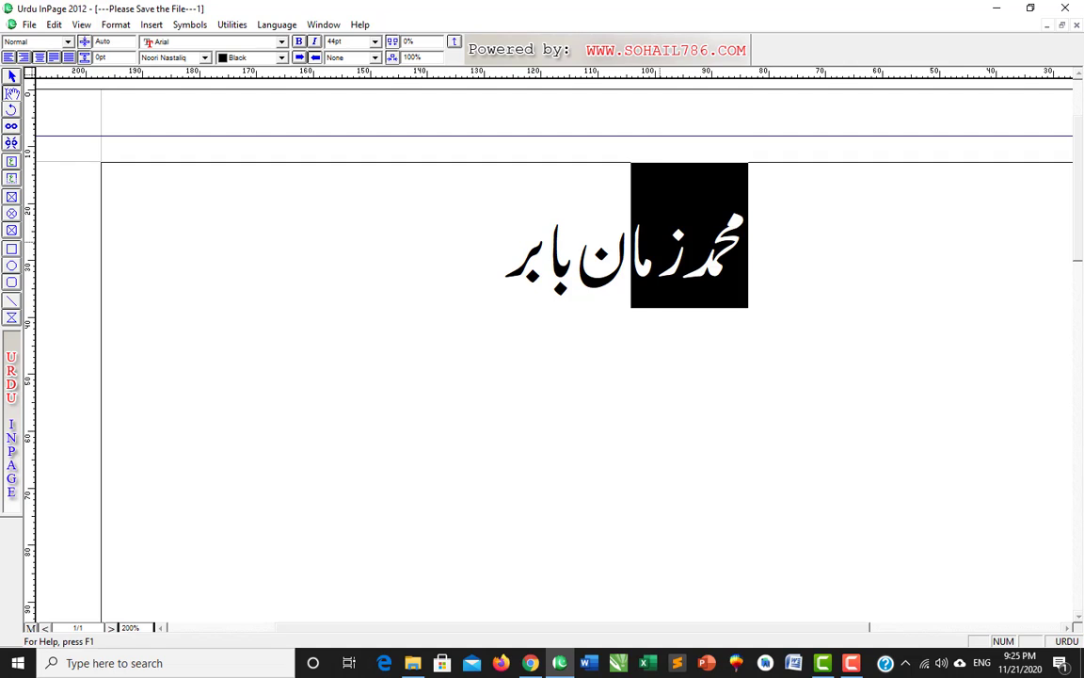
right_click(666, 243)
click(659, 240)
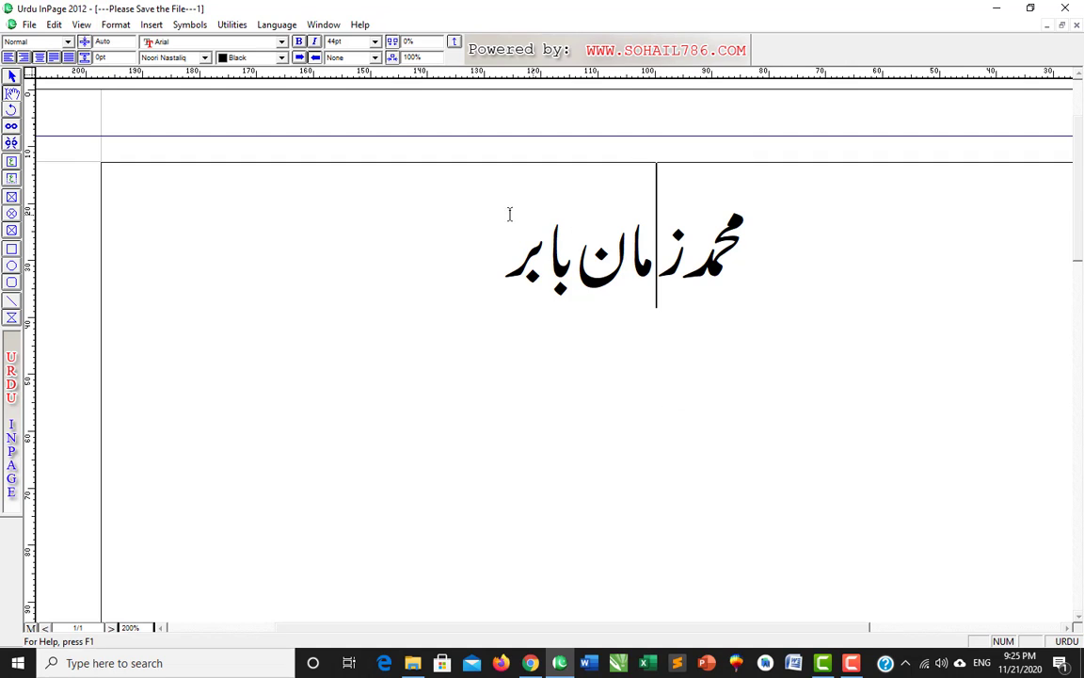
click(445, 220)
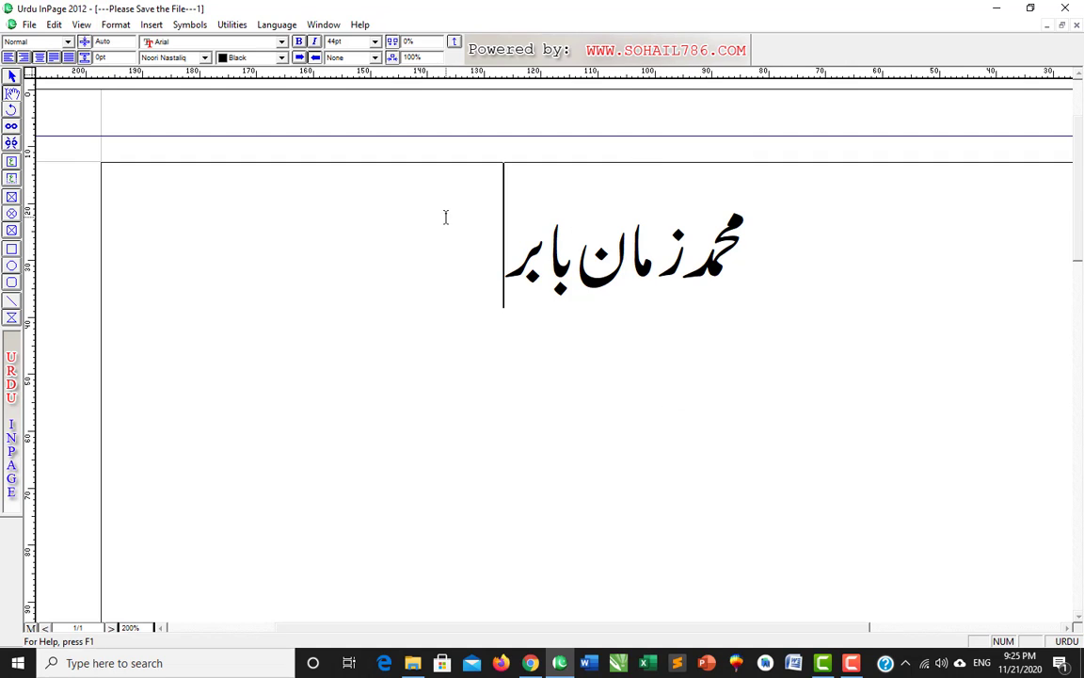
- Open Application Preferences, close it, and reopen it with Drag Drop Text on
click(54, 24)
mouse_move(113, 312)
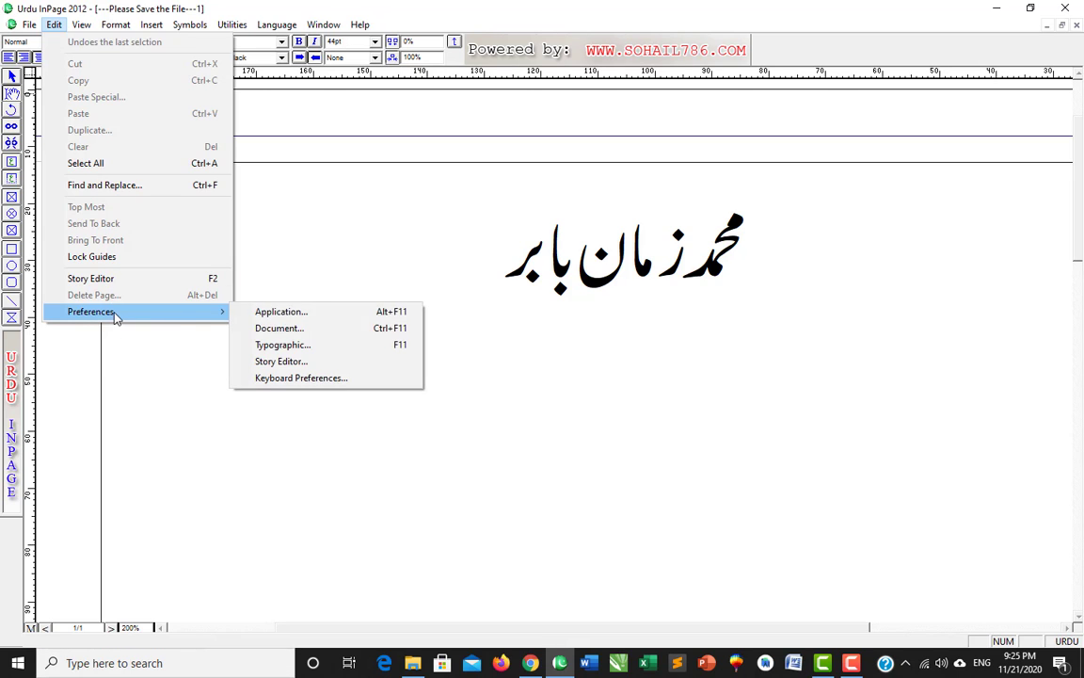
click(283, 312)
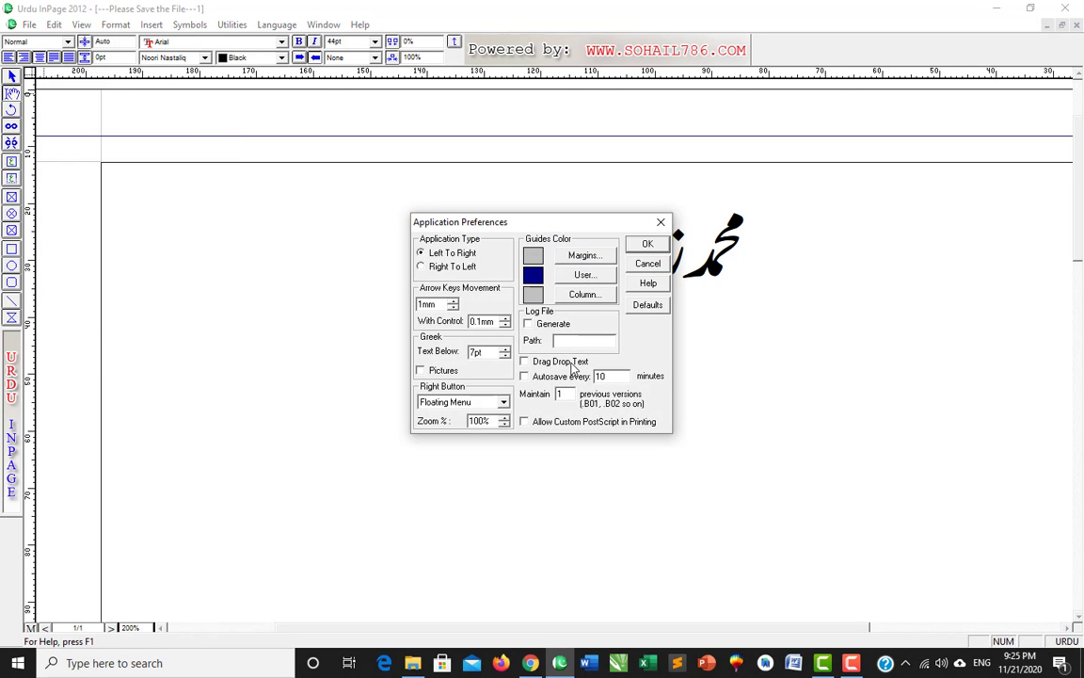
click(648, 244)
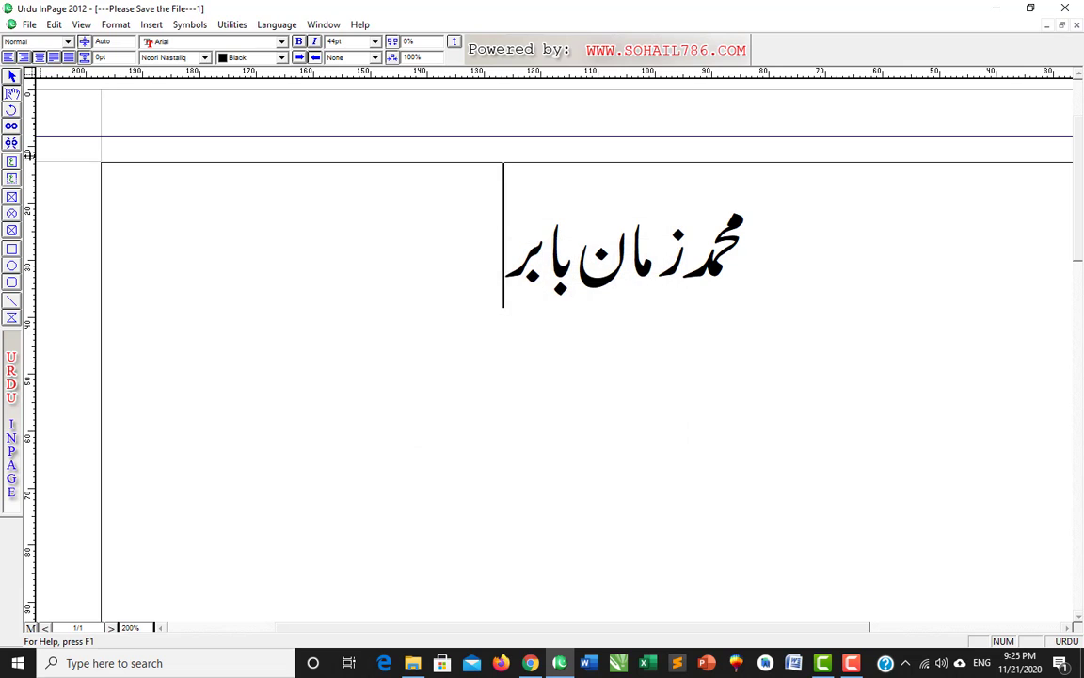
click(54, 25)
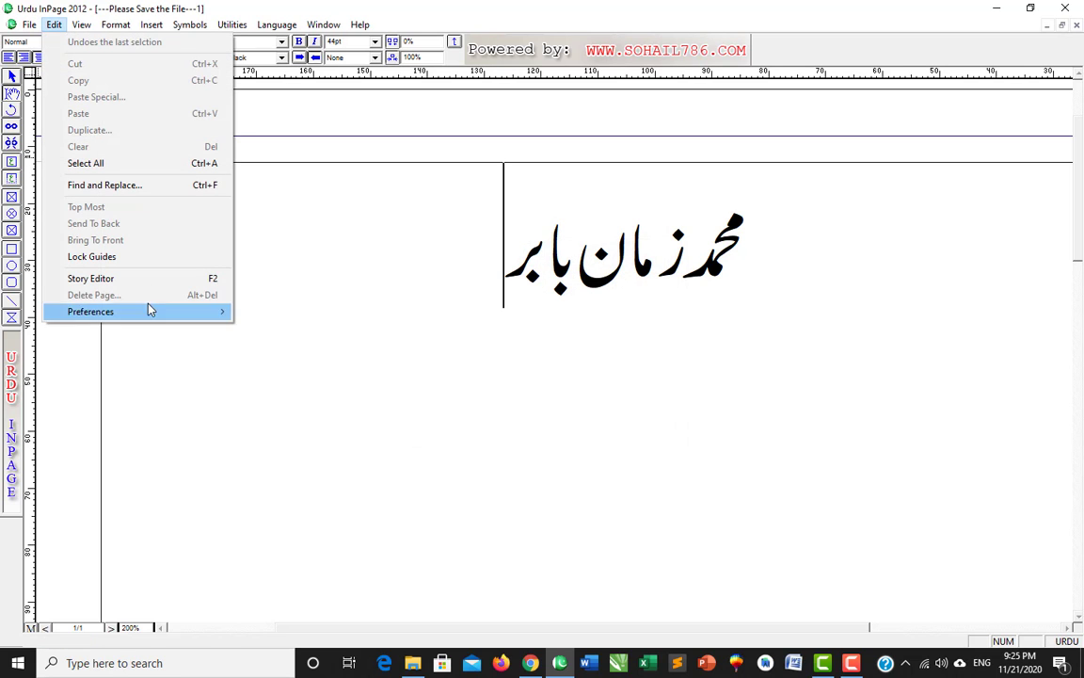
mouse_move(186, 316)
click(268, 313)
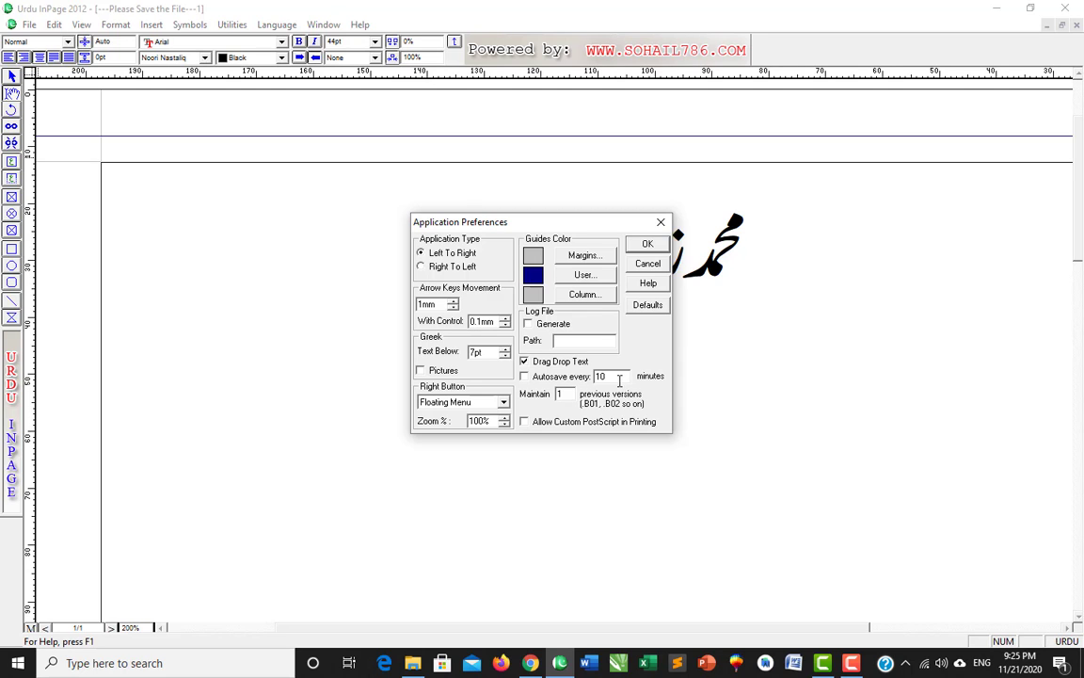
- Change the Autosave every value from 5 to 1 minute and apply
drag(620, 379, 553, 377)
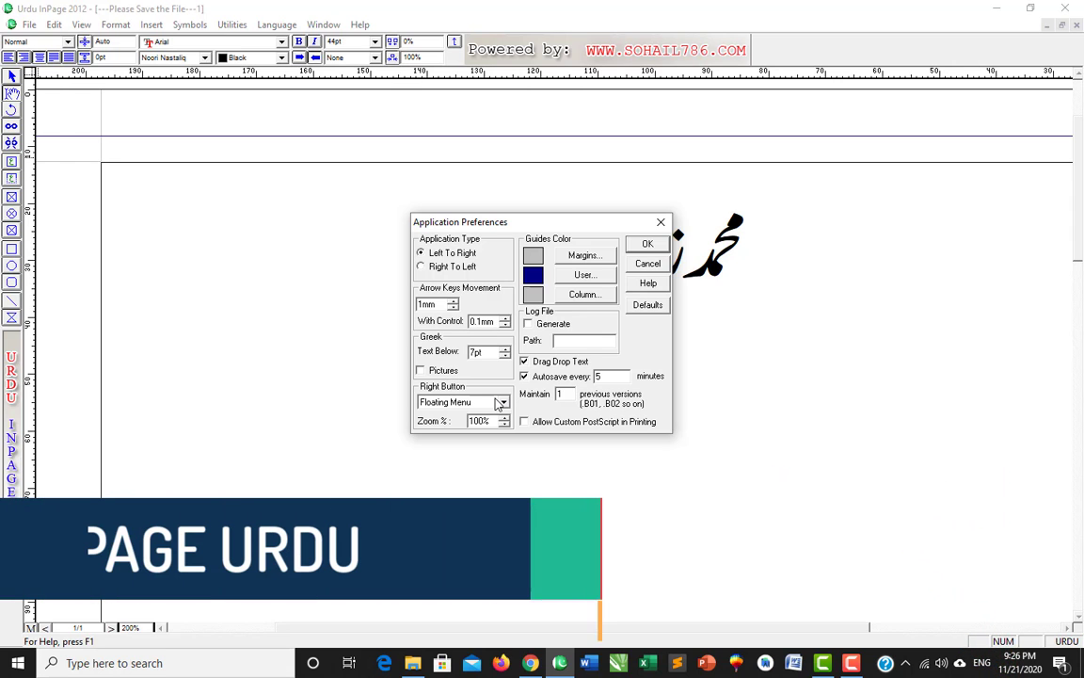
click(622, 376)
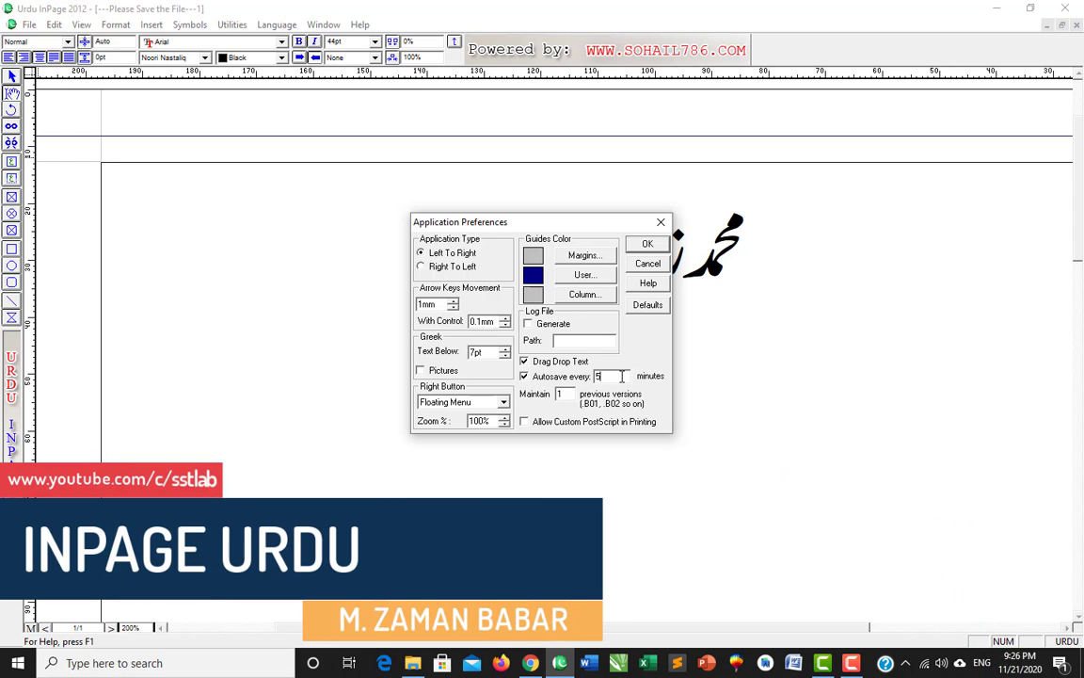
drag(622, 375, 571, 383)
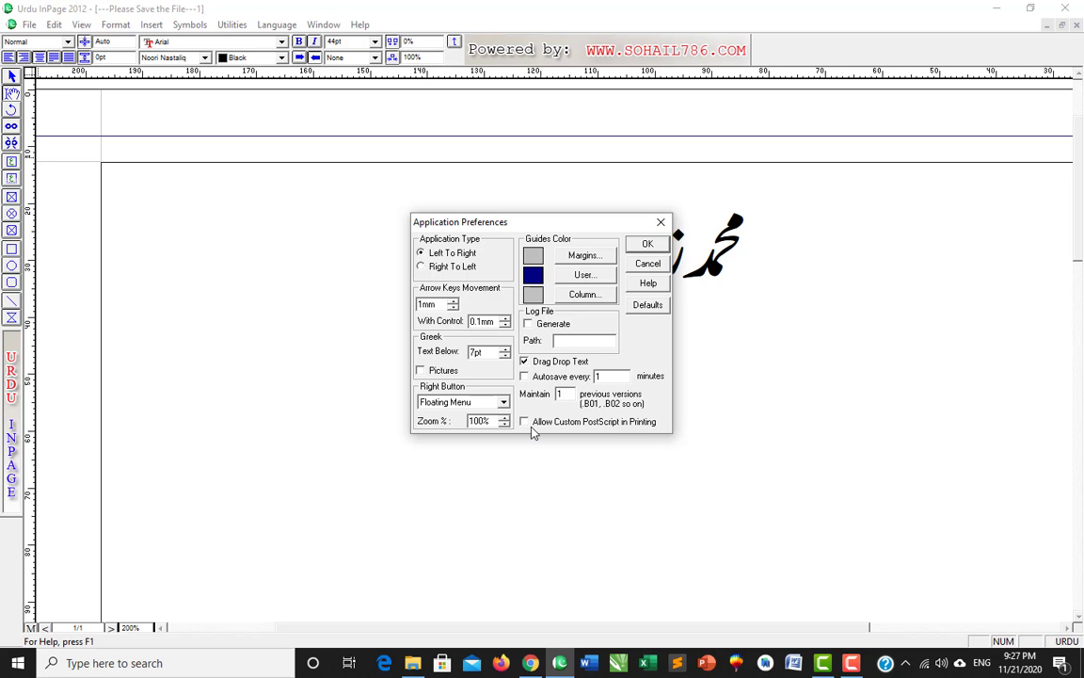
click(648, 245)
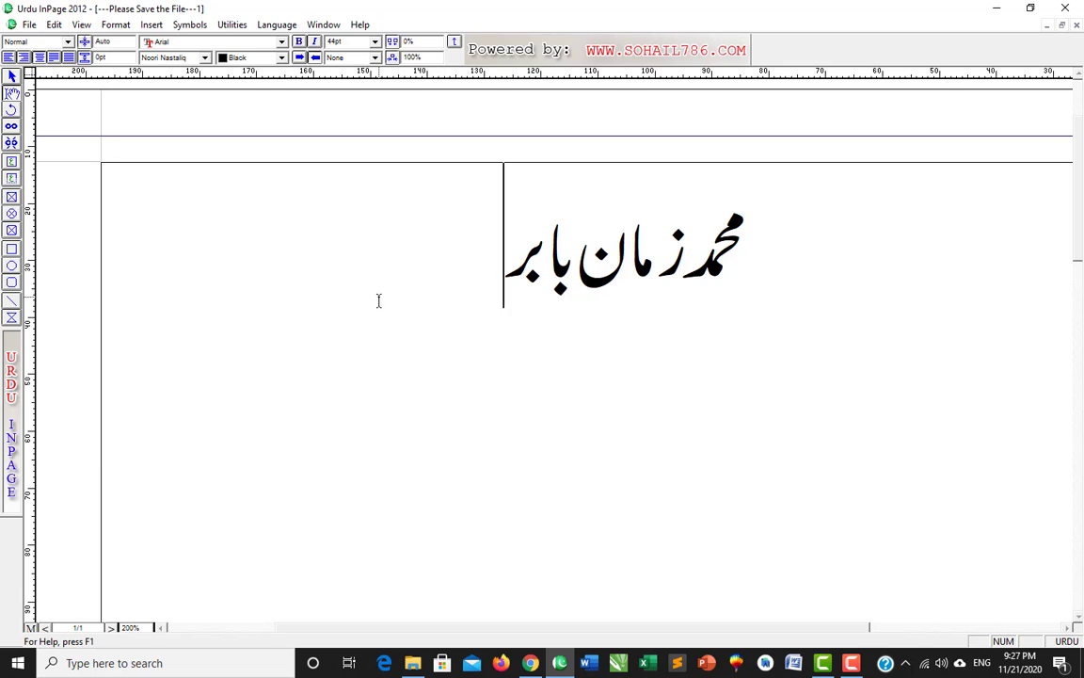
- Change the zoom from 200% to 100% to show the whole page
click(842, 326)
drag(141, 625, 42, 624)
text(100)
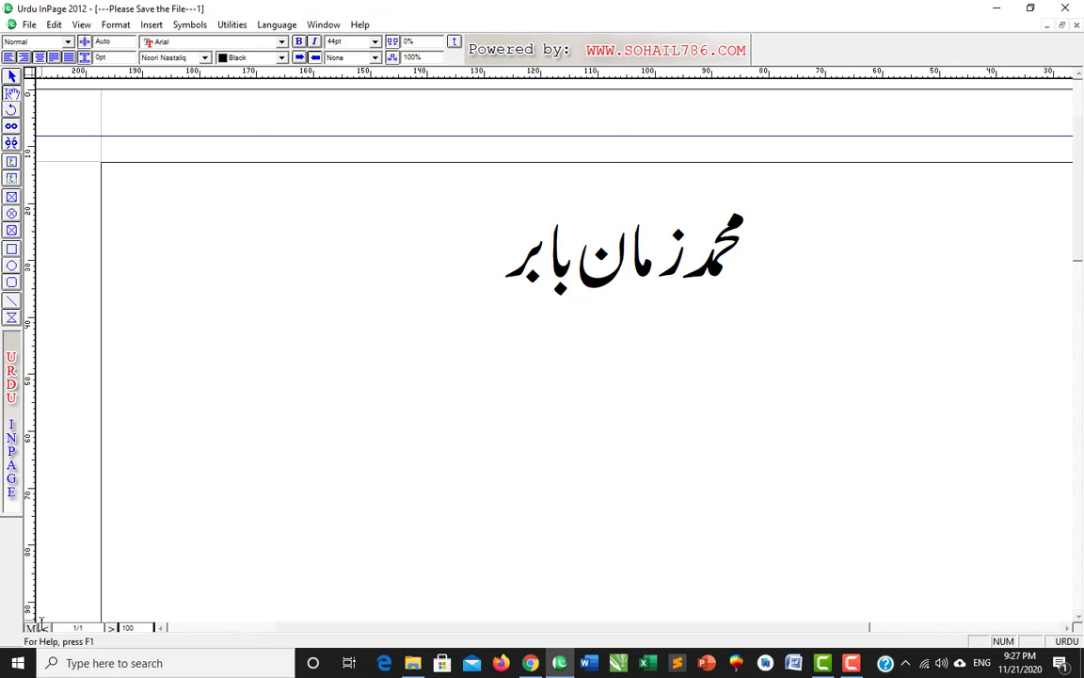
key(Return)
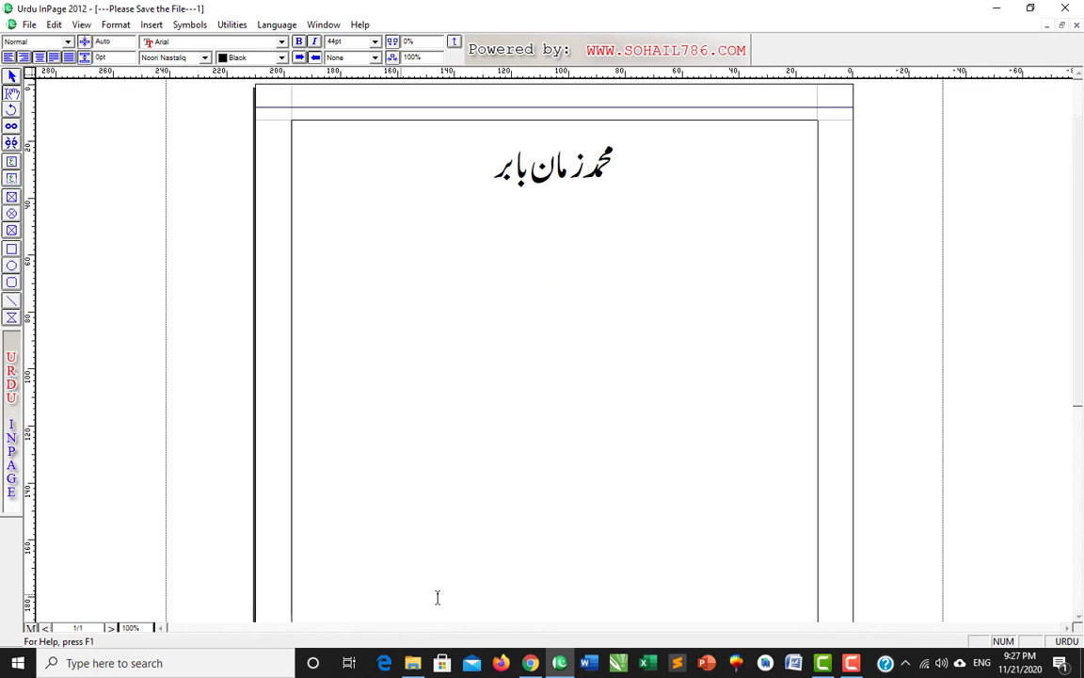